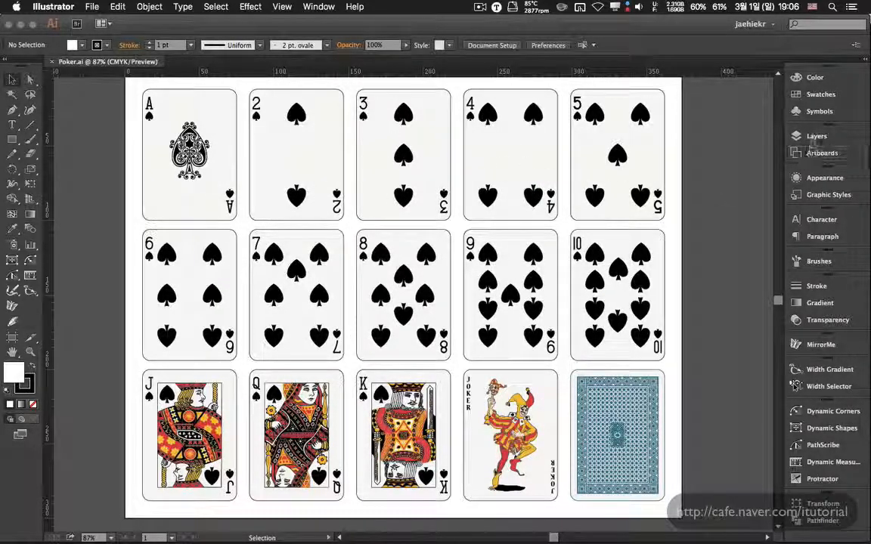
Check the card layers in Poker.ai's layer list and switch to After Effects.
key(F7)
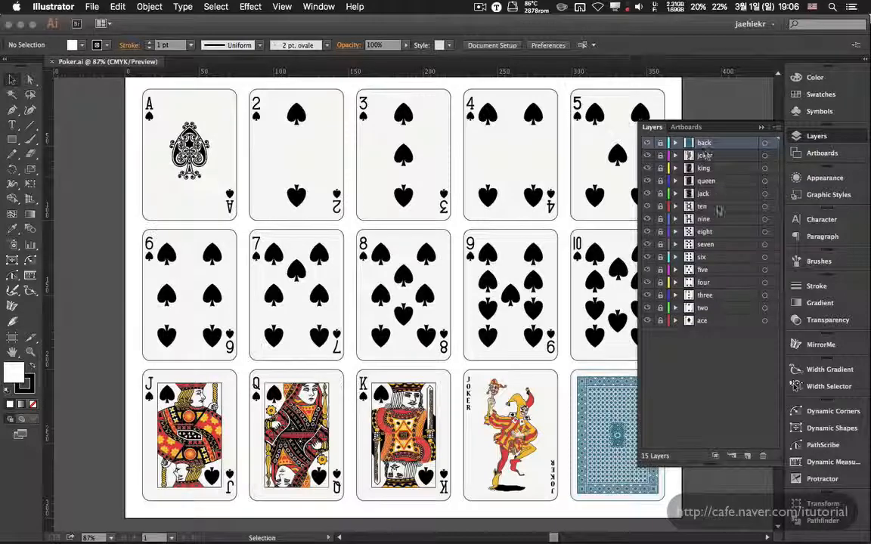
click(811, 137)
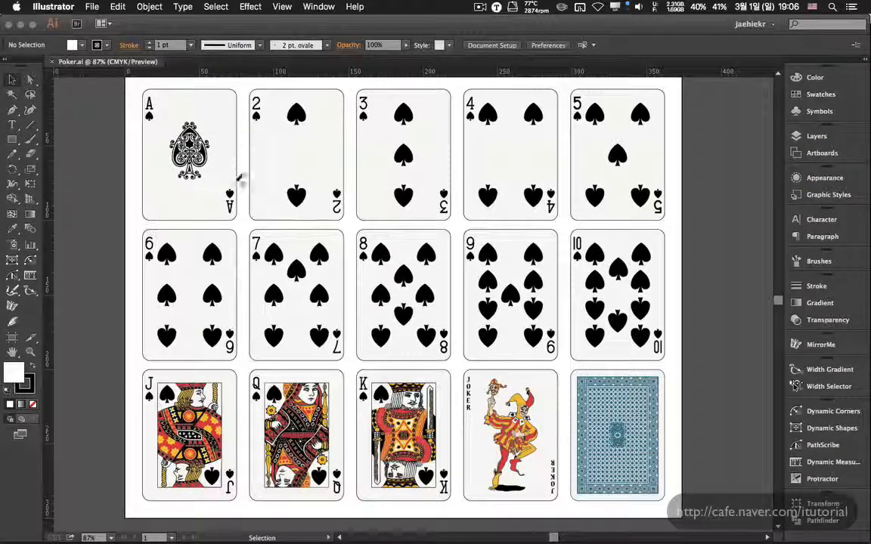
key(super+Tab)
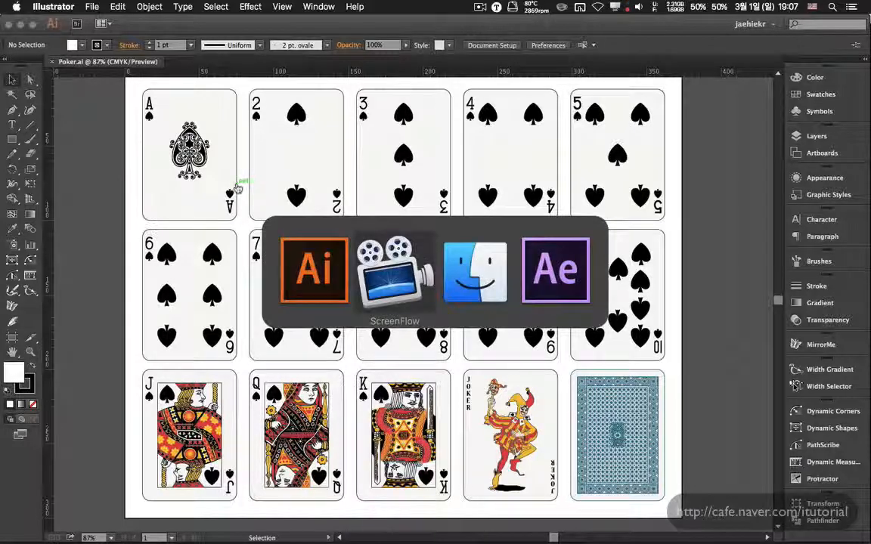
key(super+Tab)
key(super+Tab)
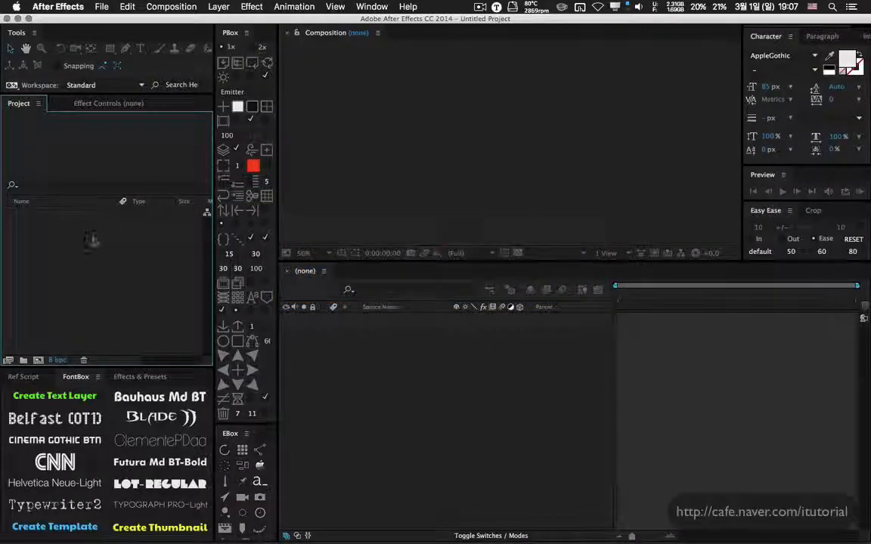
Import Poker.ai from the Desktop as Composition - Retain Layer Sizes.
double_click(107, 229)
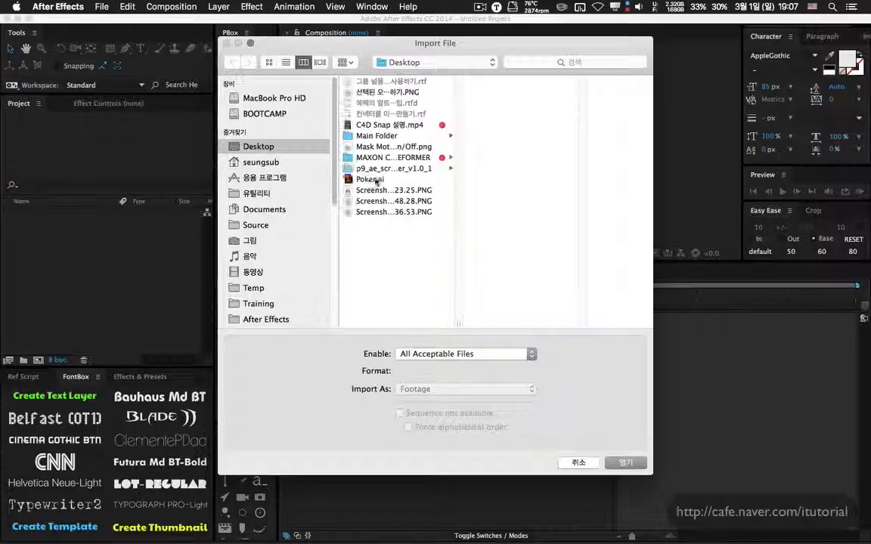
click(374, 180)
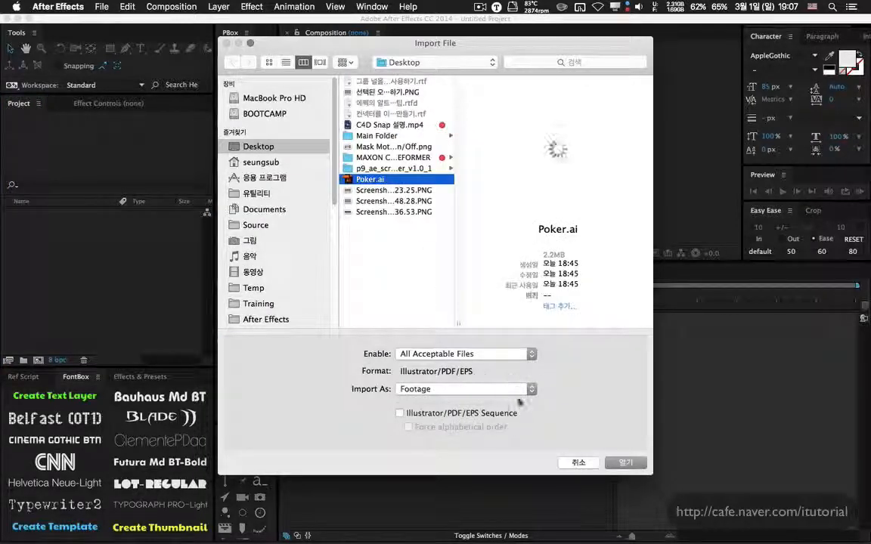
click(521, 389)
click(462, 411)
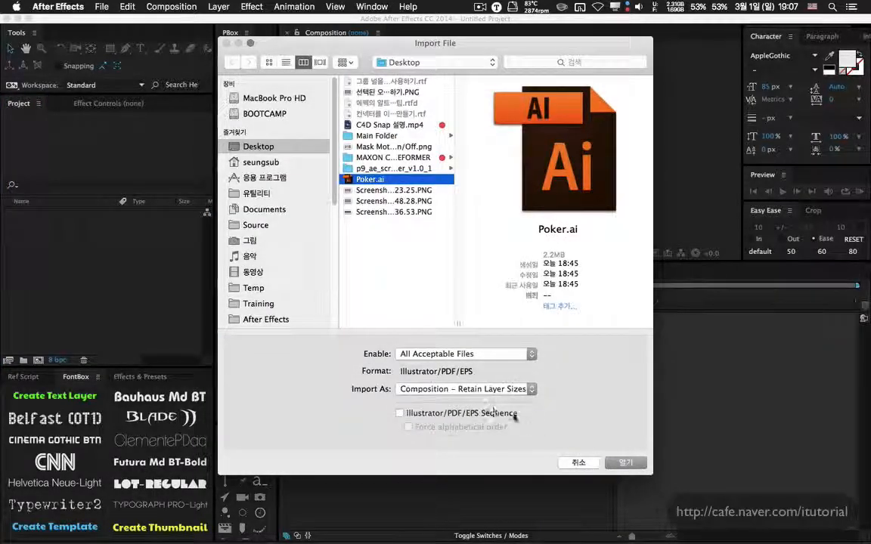
click(617, 464)
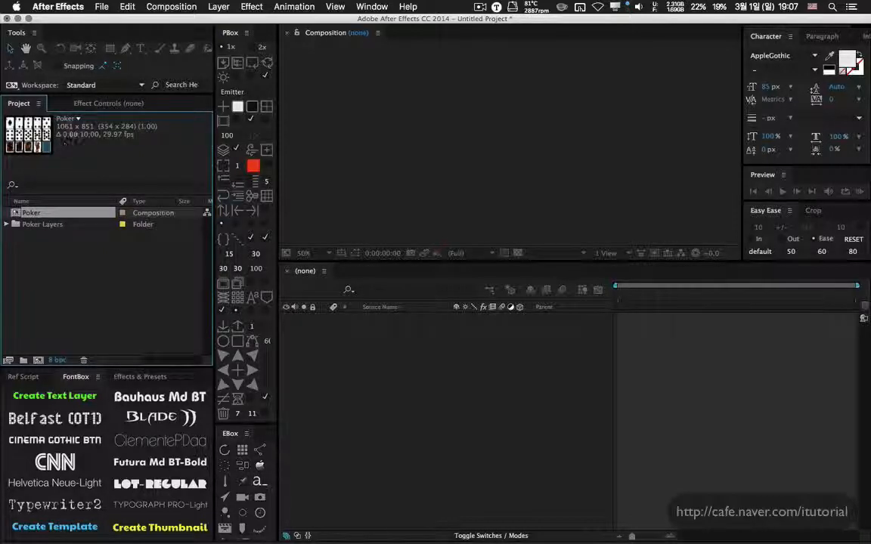
Delete the imported Poker composition and create a new 872 x 486 composition with the NTSC D1 Widescreen Square Pixel preset.
key(Delete)
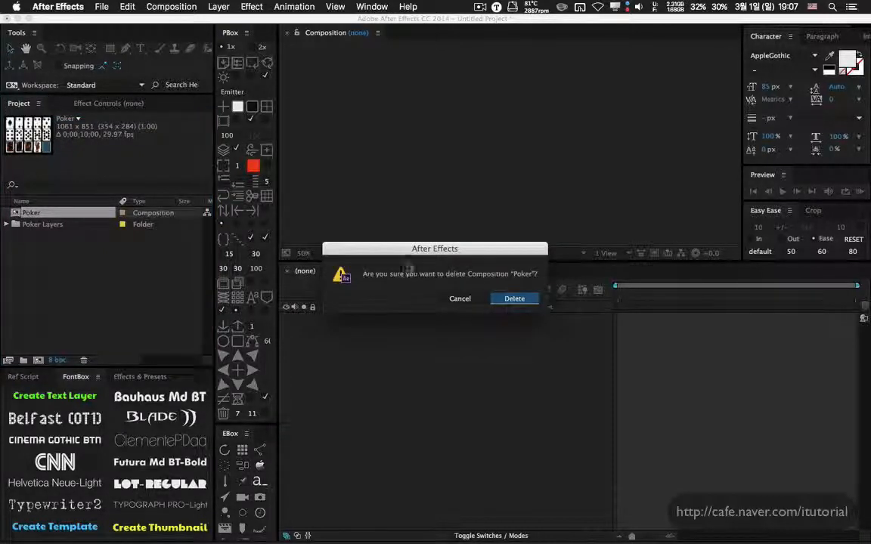
click(511, 297)
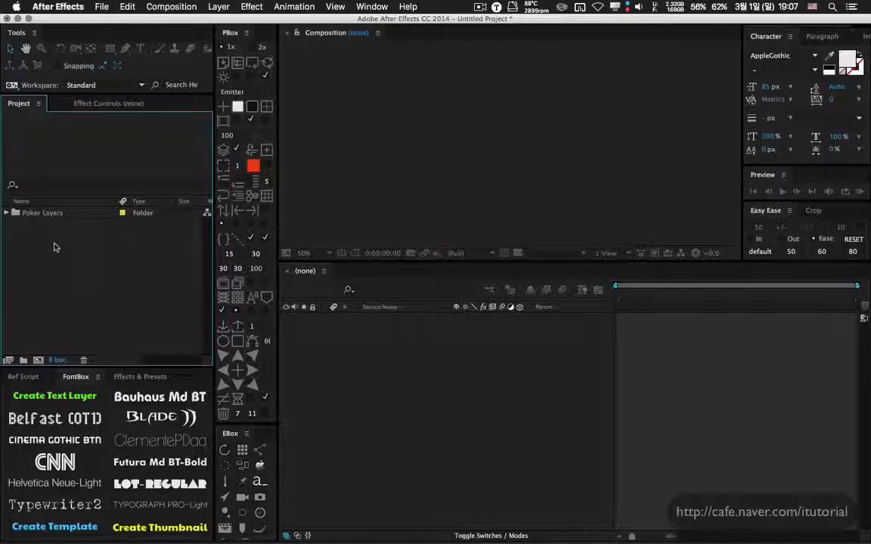
click(38, 360)
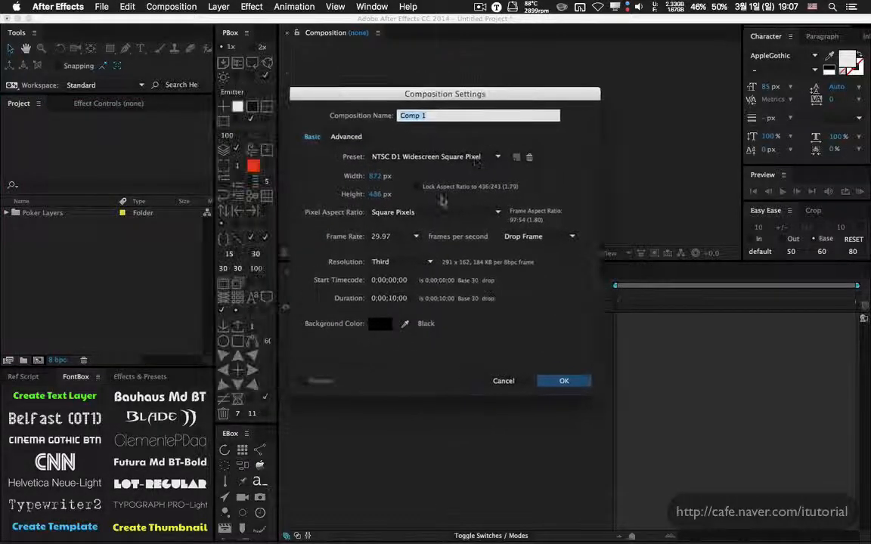
click(434, 157)
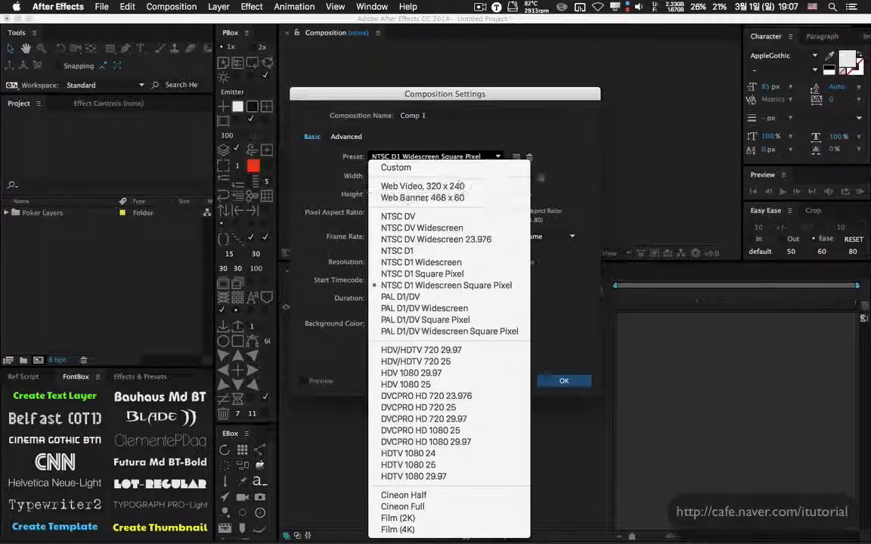
click(539, 178)
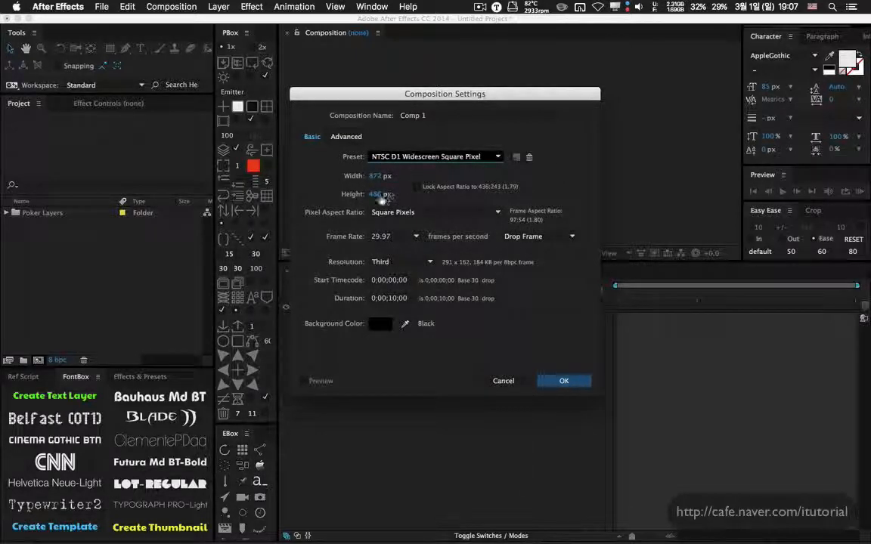
click(563, 381)
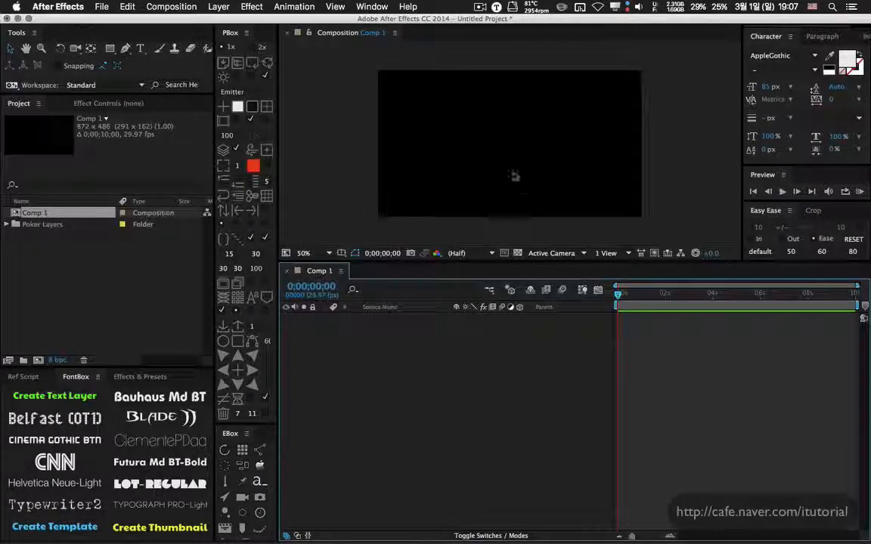
Add the ace/Poker.ai artwork from the Poker Layers folder to the Comp 1 timeline.
click(6, 225)
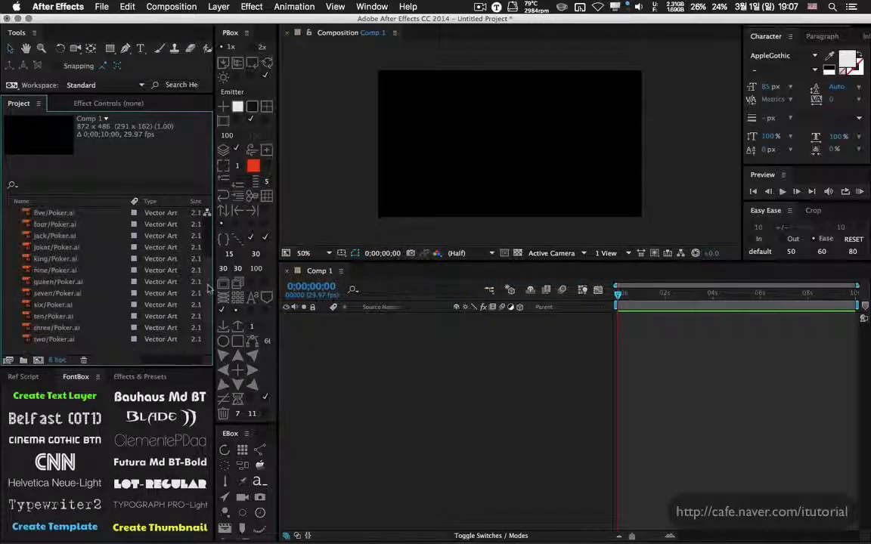
scroll(185, 227, up, 1)
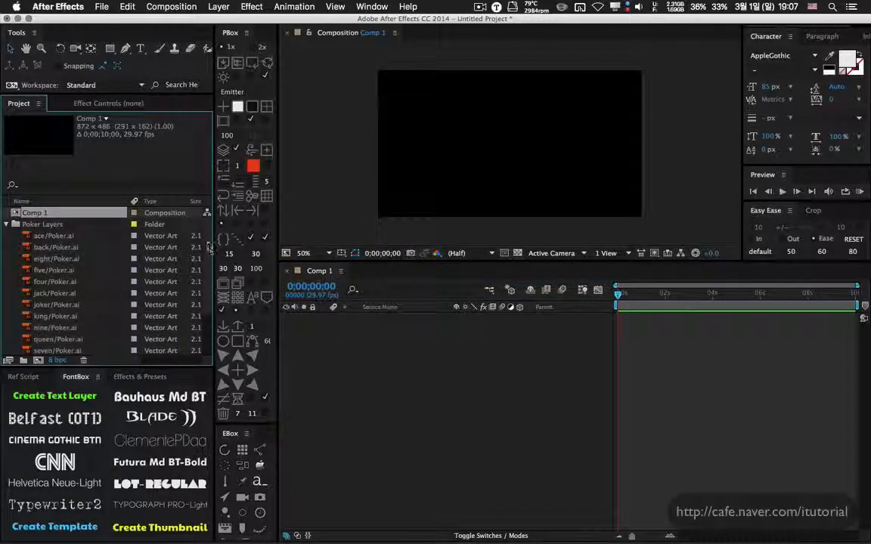
scroll(209, 247, down, 1)
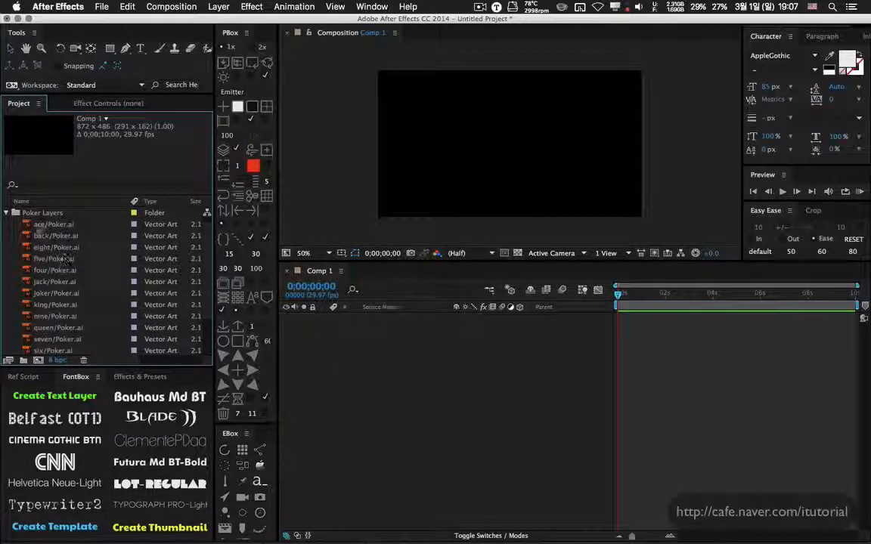
click(47, 224)
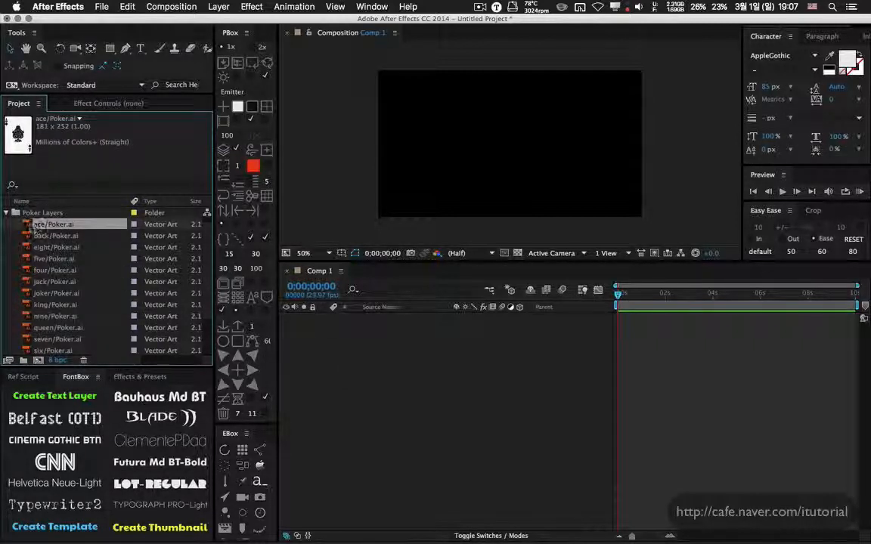
drag(34, 227, 319, 316)
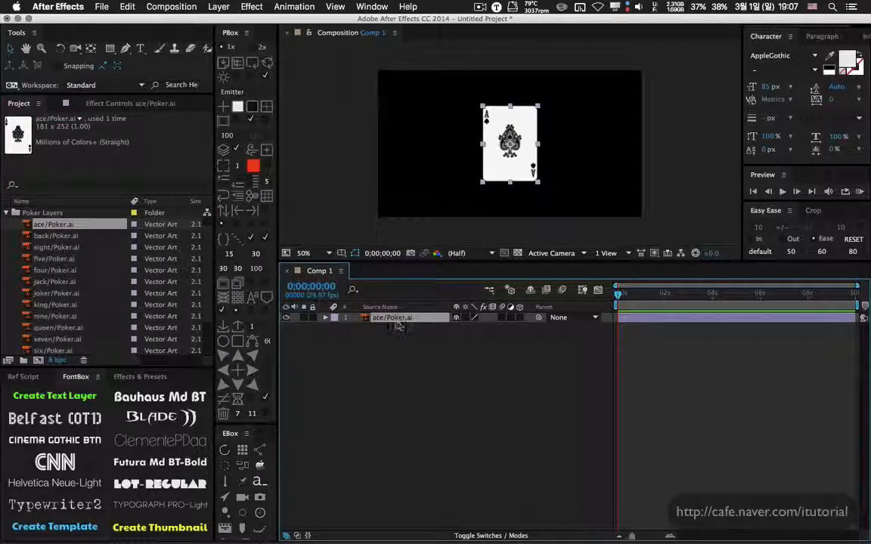
Try scaling the ace card about its central anchor point and undo the change.
key(s)
drag(477, 329, 500, 331)
key(super+z)
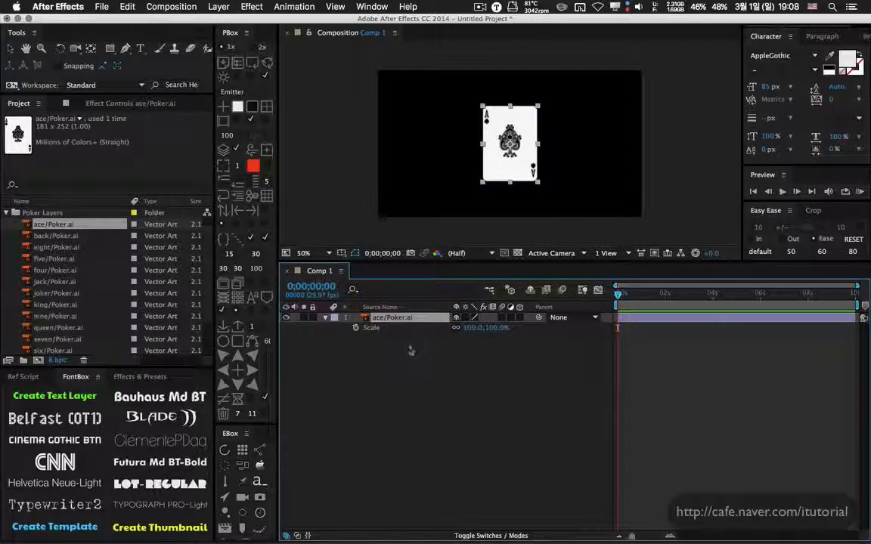
click(408, 350)
Try rotating the ace card about its central anchor point and undo the rotation.
click(390, 317)
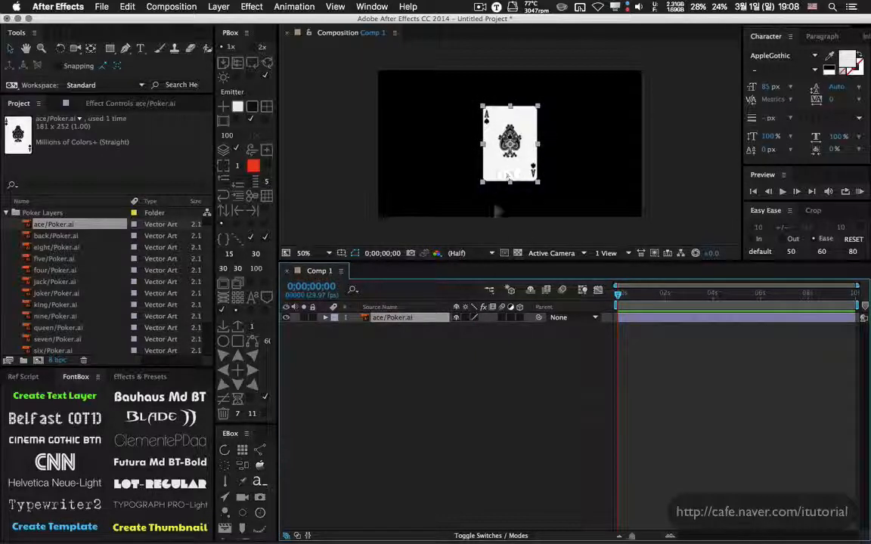
key(r)
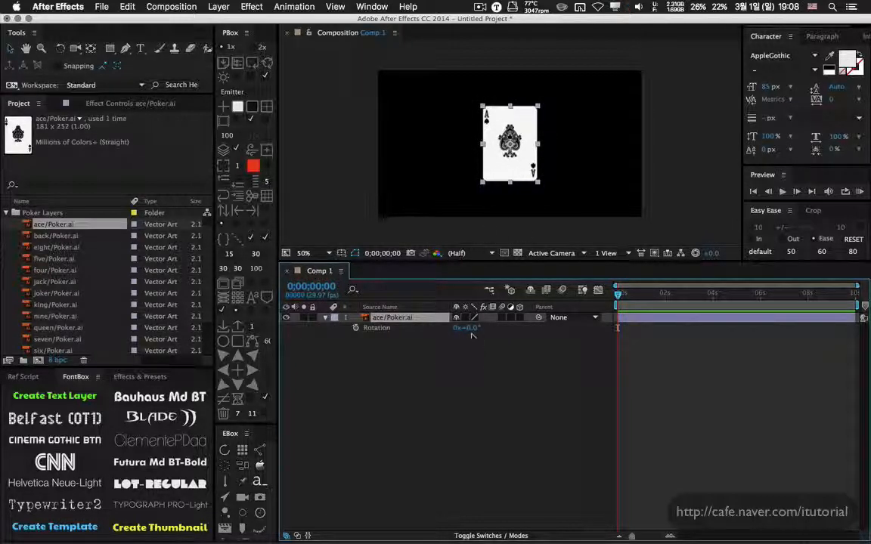
drag(467, 328, 481, 329)
key(super+z)
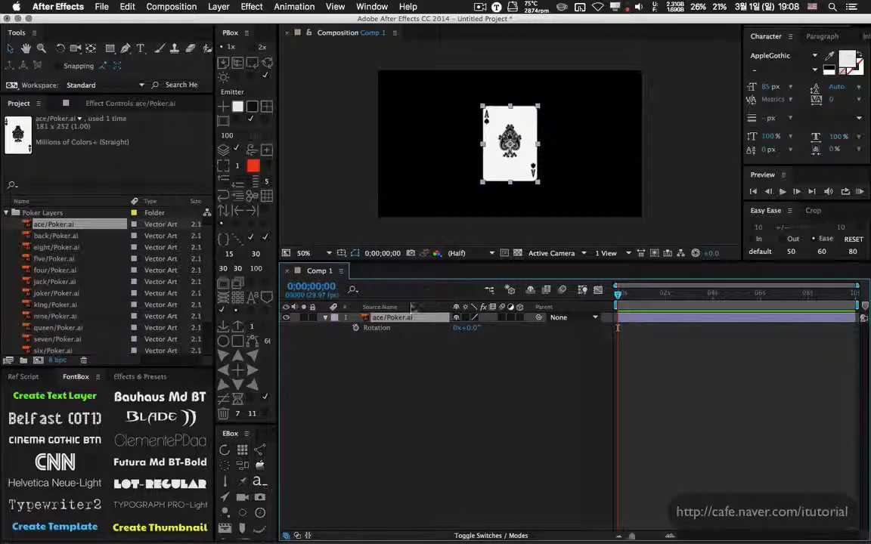
Set the ace layer's Anchor Point Y to 592 and its Position Y to 694, placing the anchor below the card.
click(386, 342)
click(400, 319)
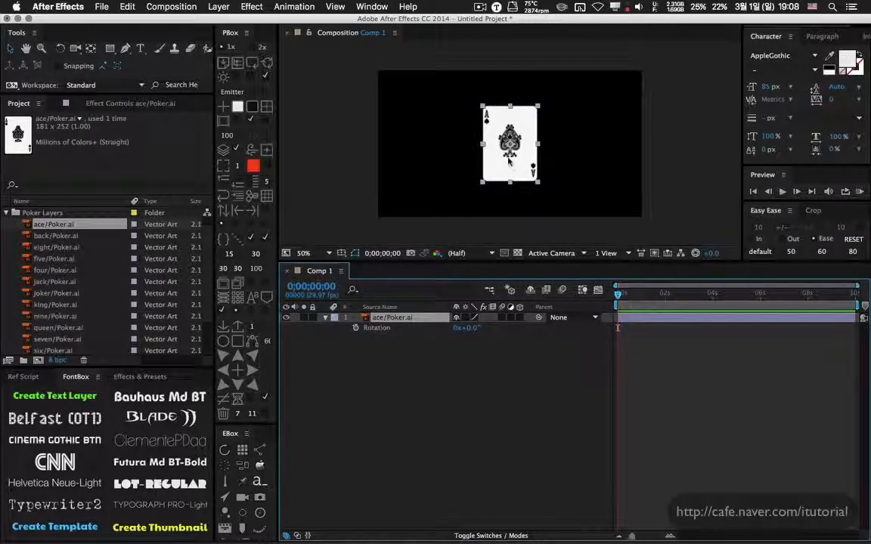
click(91, 48)
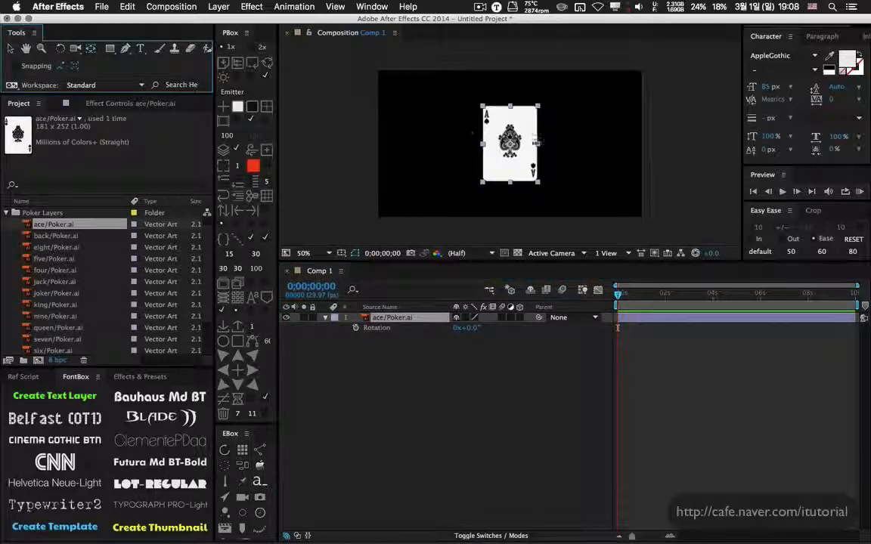
click(384, 333)
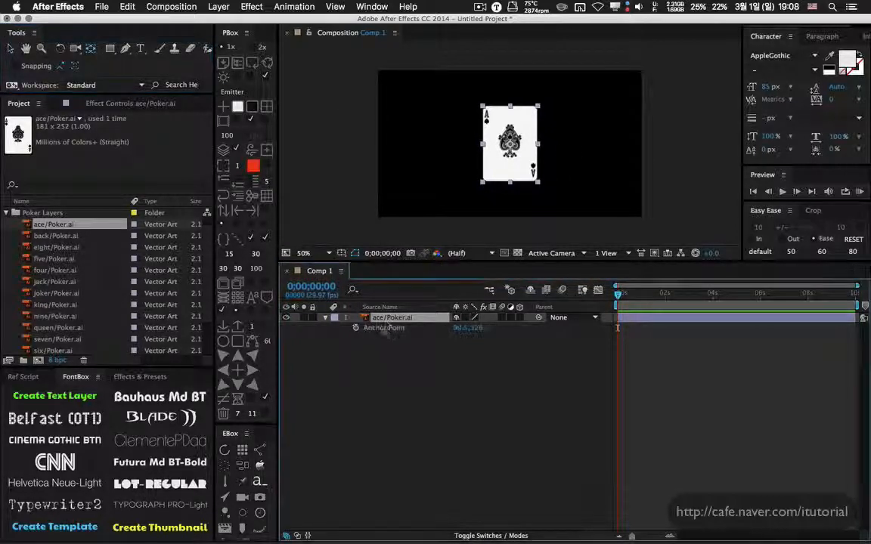
key(a)
drag(478, 332, 556, 332)
drag(604, 307, 609, 312)
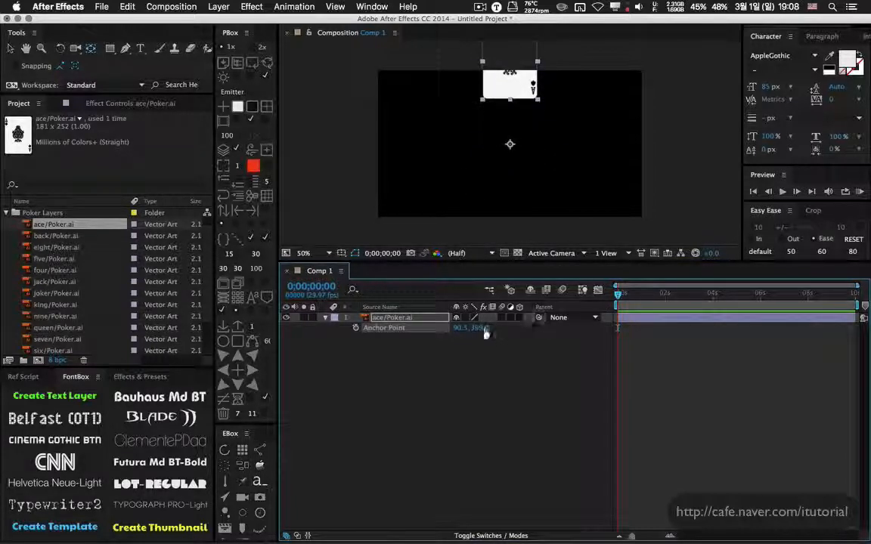
drag(484, 331, 596, 326)
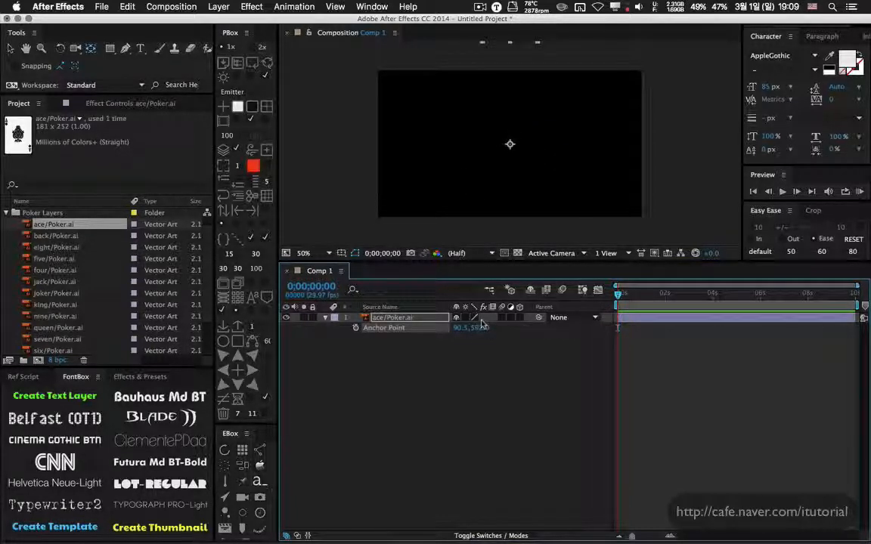
key(shift+p)
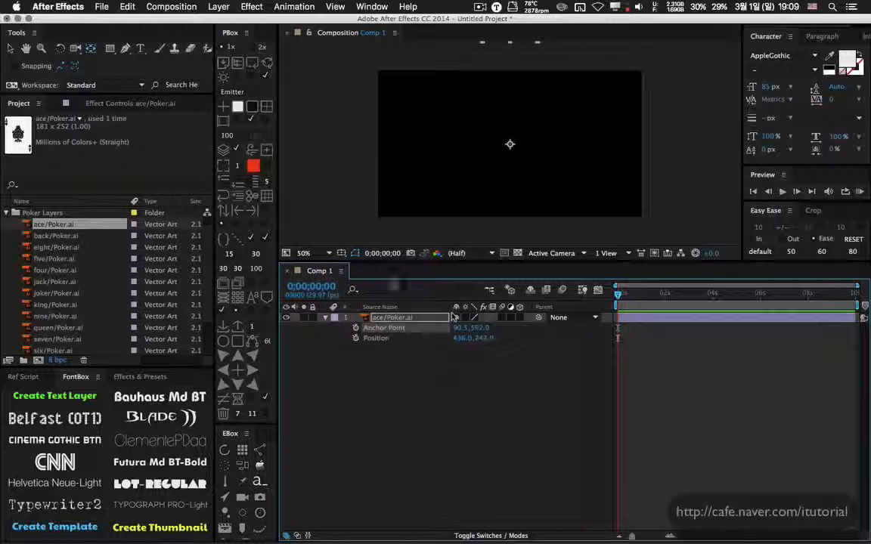
drag(481, 338, 758, 338)
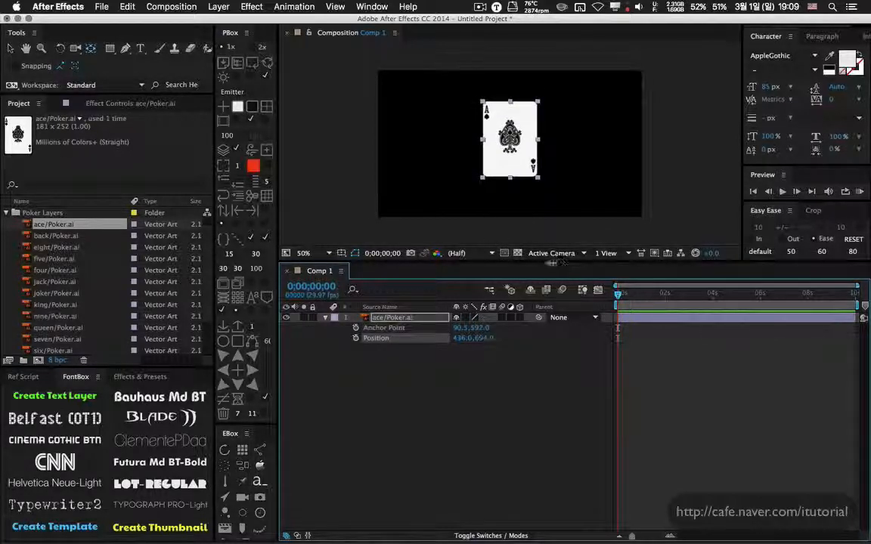
Try rotating the ace card both ways about the anchor point below it and return the rotation to 0°.
drag(544, 263, 544, 316)
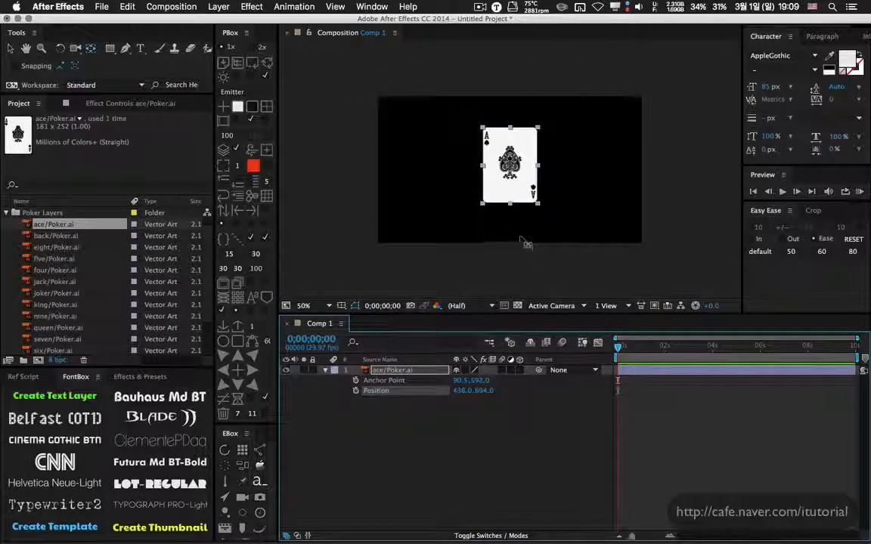
scroll(510, 271, down, 3)
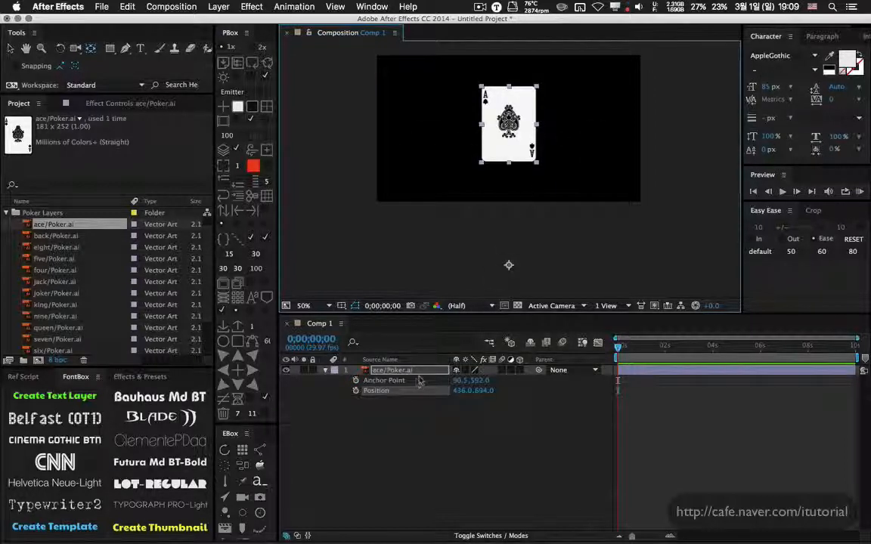
key(r)
drag(466, 380, 452, 393)
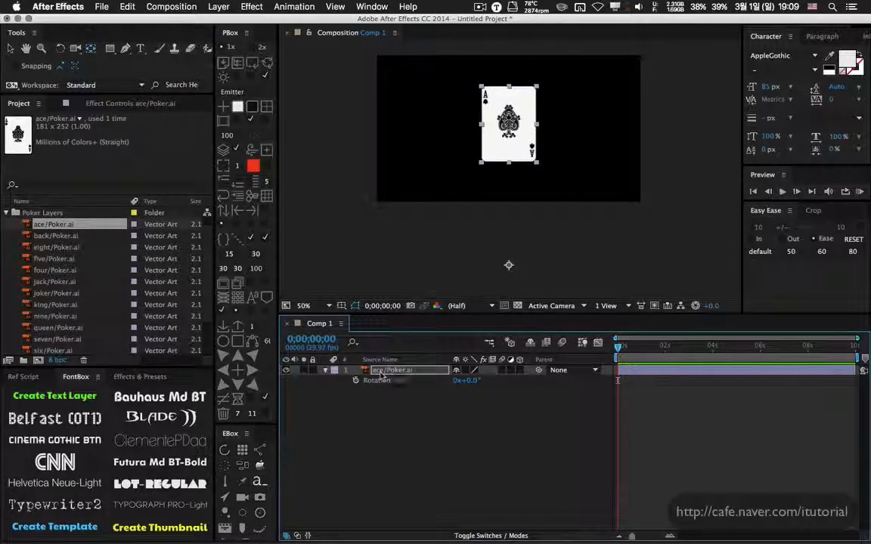
Set the ace layer's Anchor Point Y to 730 and its Position Y to 831, moving the anchor farther below the card.
key(a)
key(shift+p)
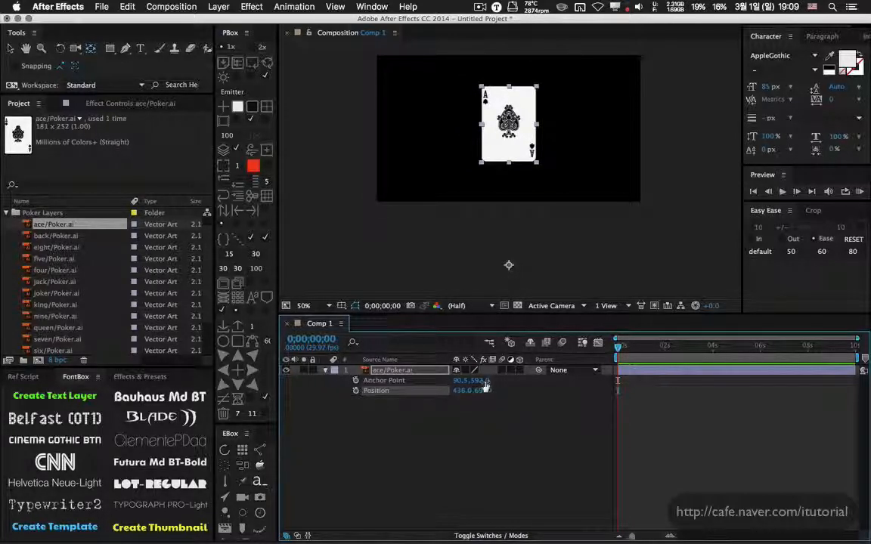
drag(482, 380, 568, 372)
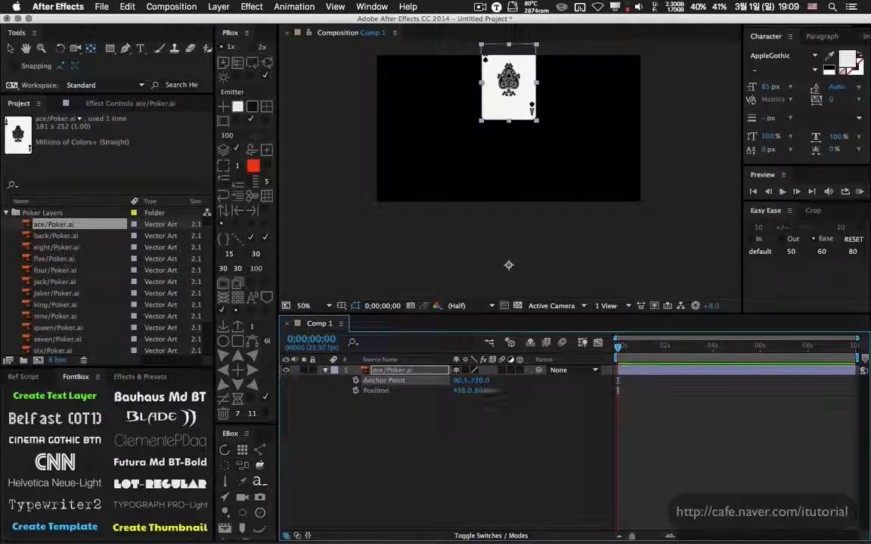
drag(492, 391, 580, 381)
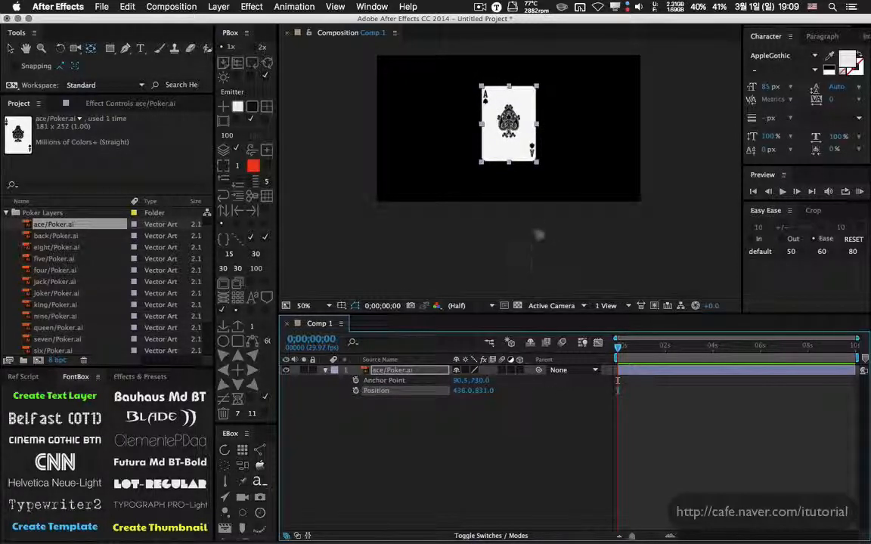
Try rotating the ace card about the lowered anchor point and return its rotation to 0°.
key(space)
drag(526, 218, 525, 196)
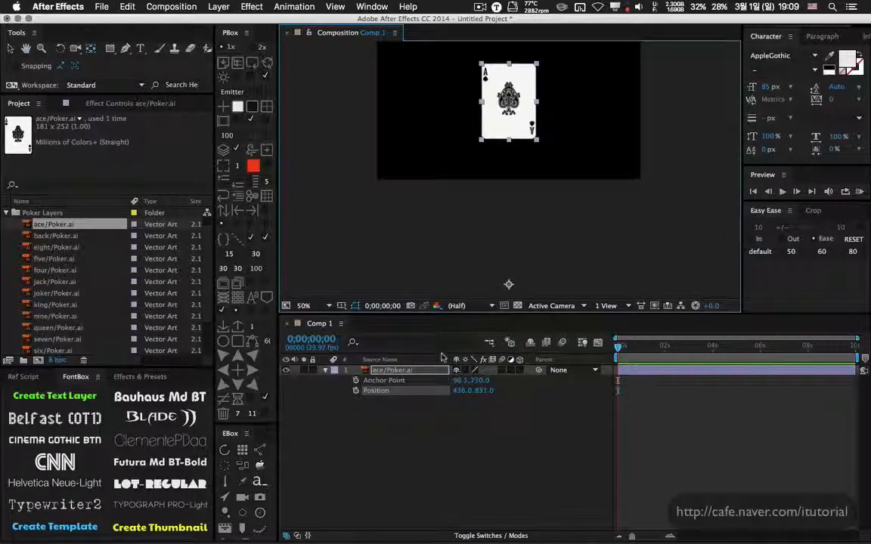
key(r)
drag(469, 380, 403, 391)
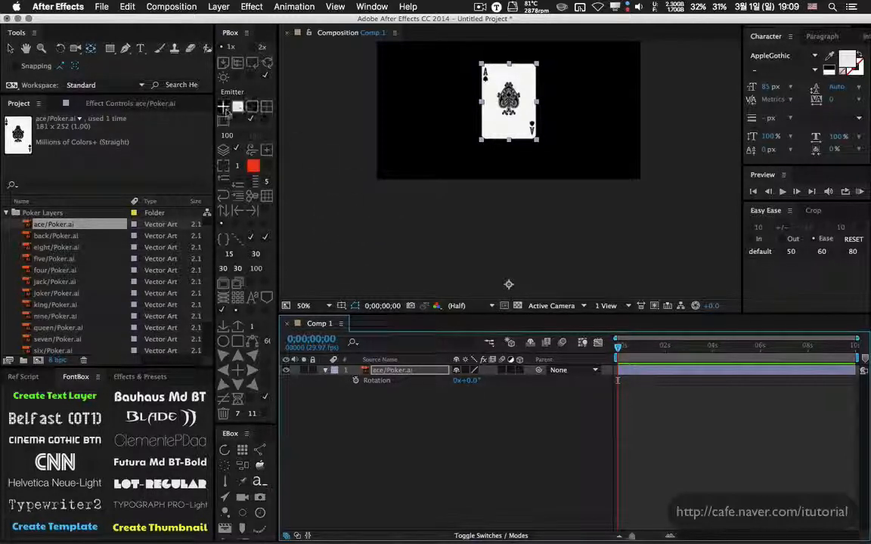
Add a null object above the ace layer and rename it "main null".
click(386, 371)
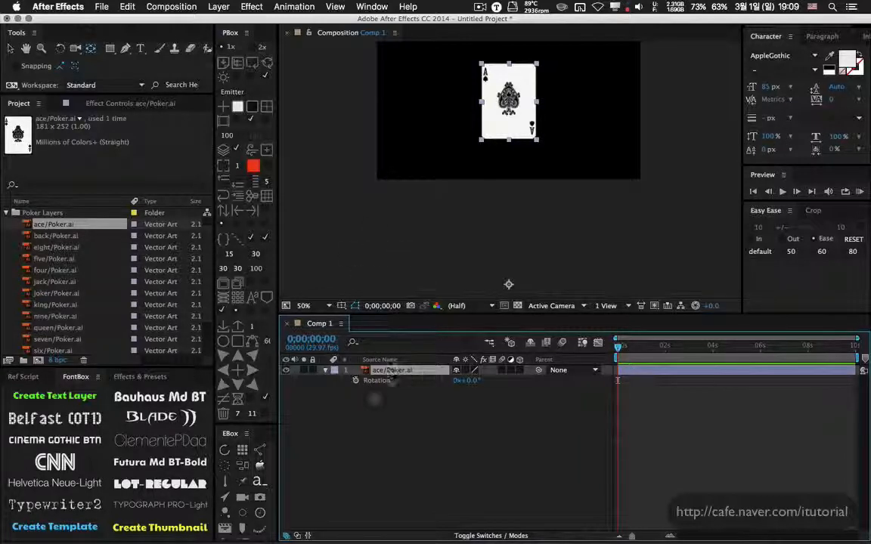
key(super+alt+shift+y)
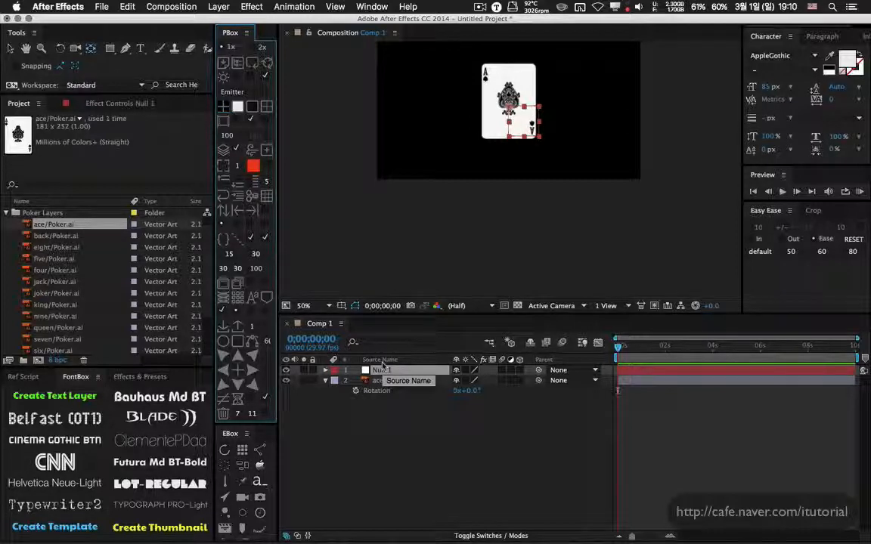
key(Return)
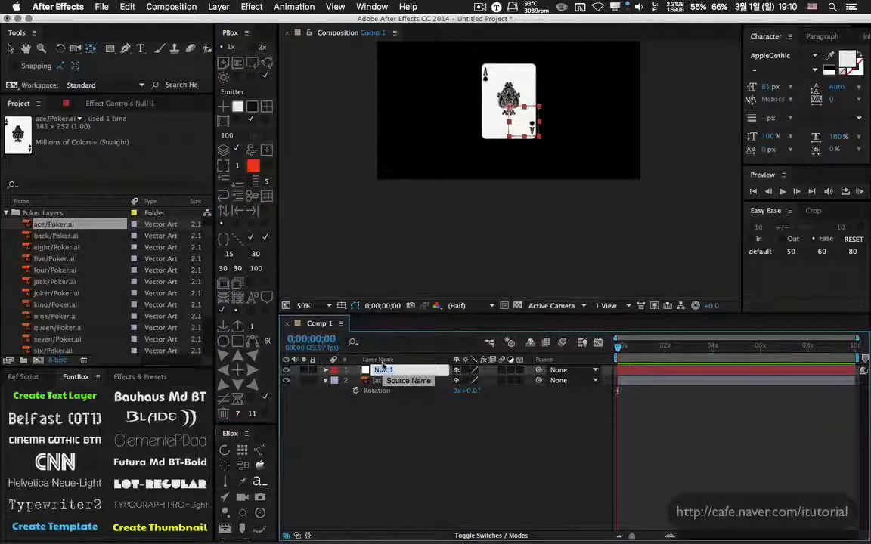
text(main null)
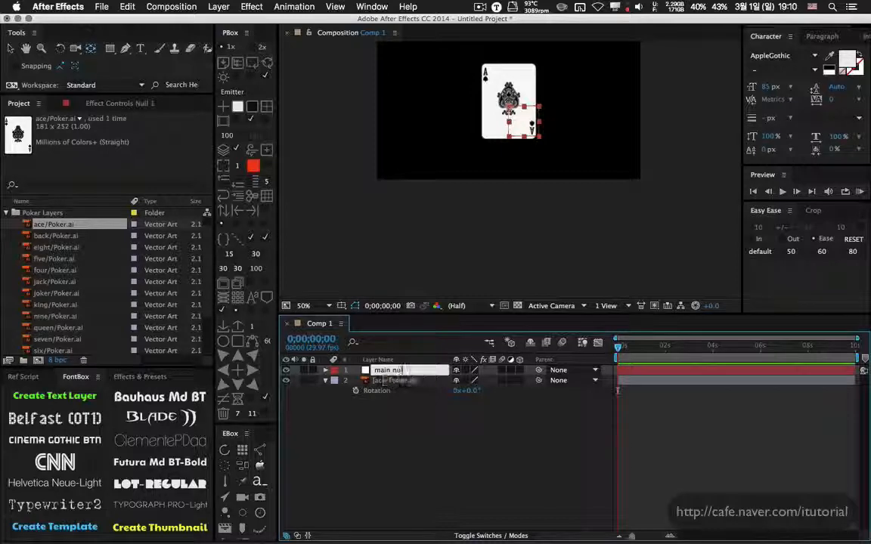
key(Return)
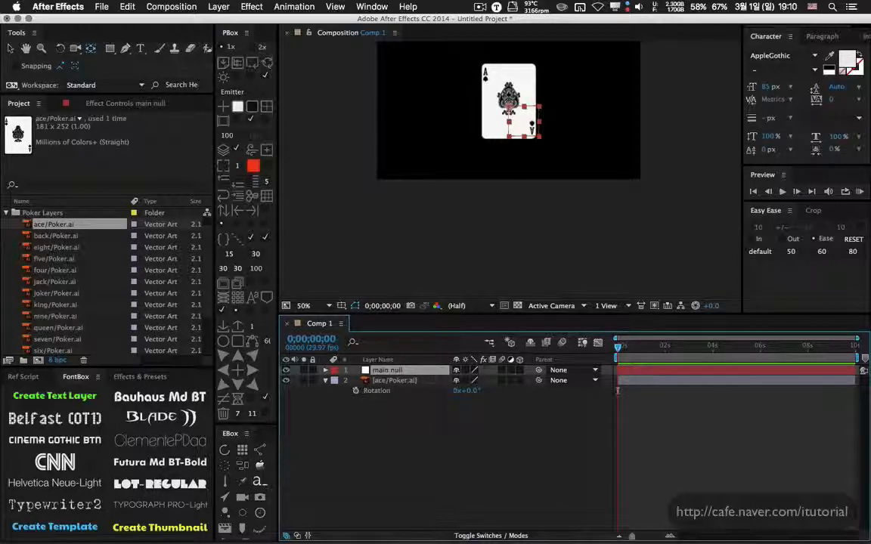
Apply an Angle Control expression effect to the main null layer and rename the effect "animation".
click(259, 6)
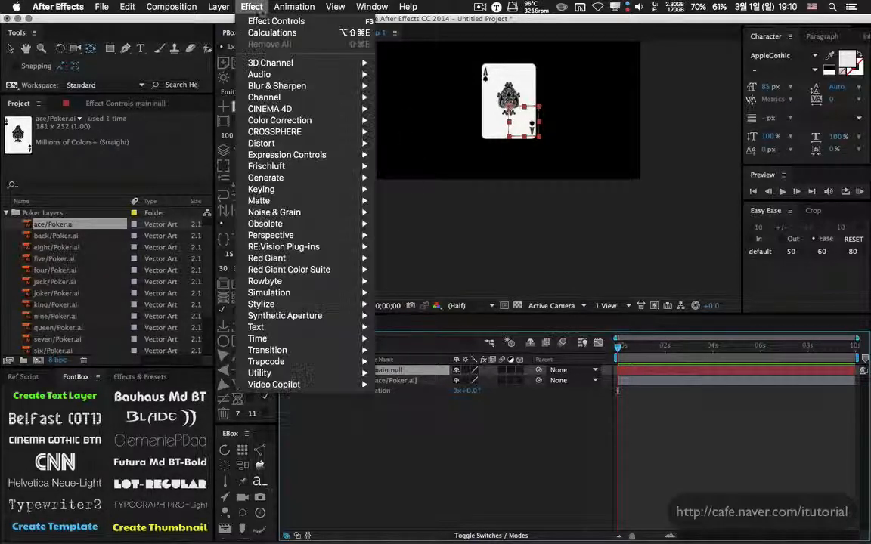
mouse_move(367, 155)
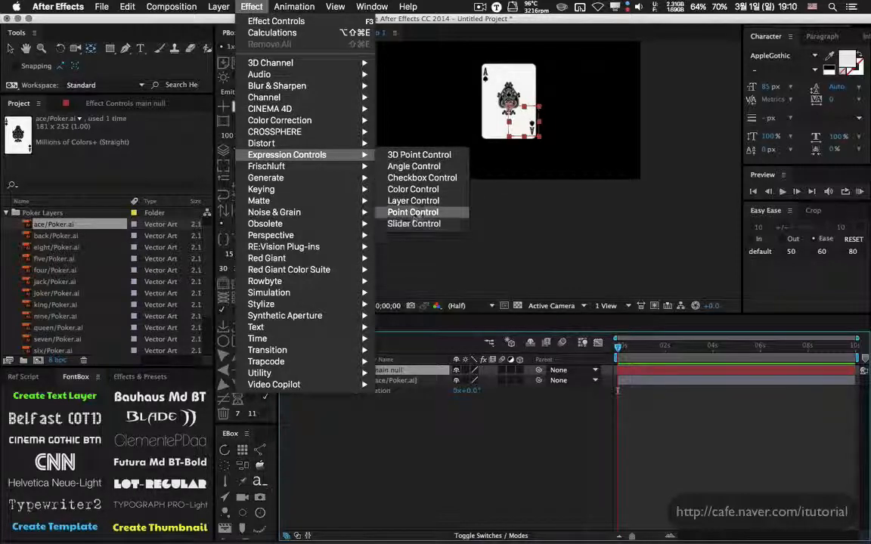
click(380, 165)
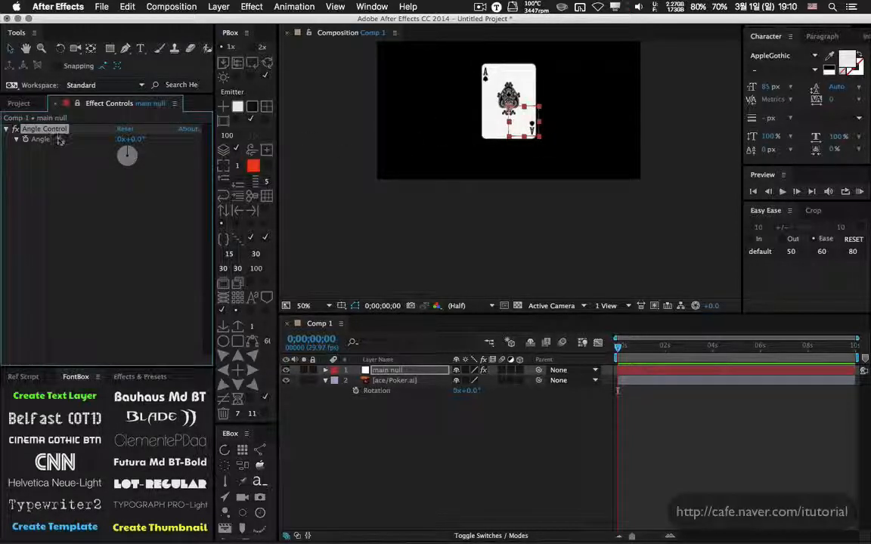
key(Return)
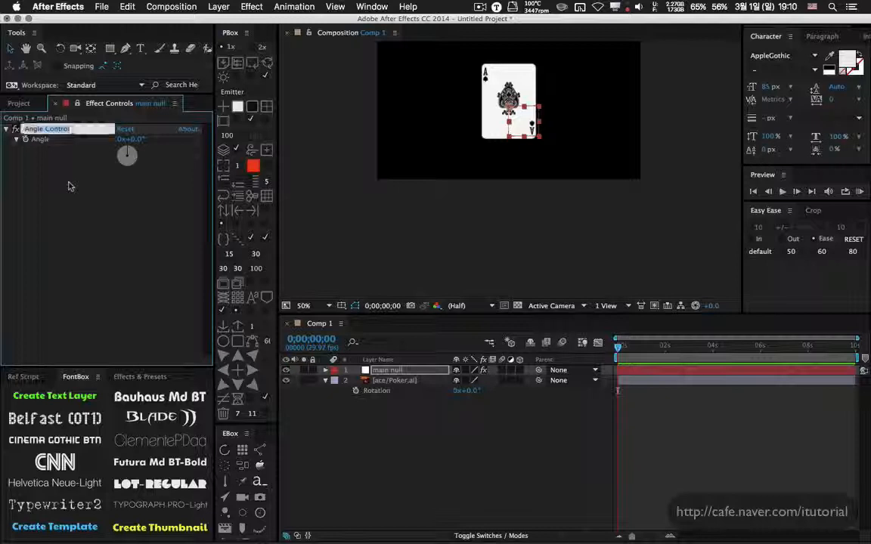
text(animat)
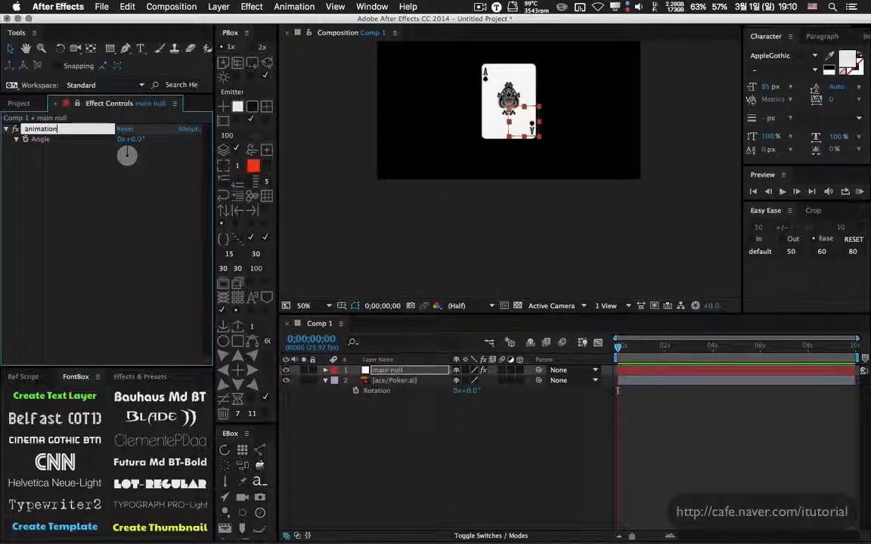
text(ion)
key(Return)
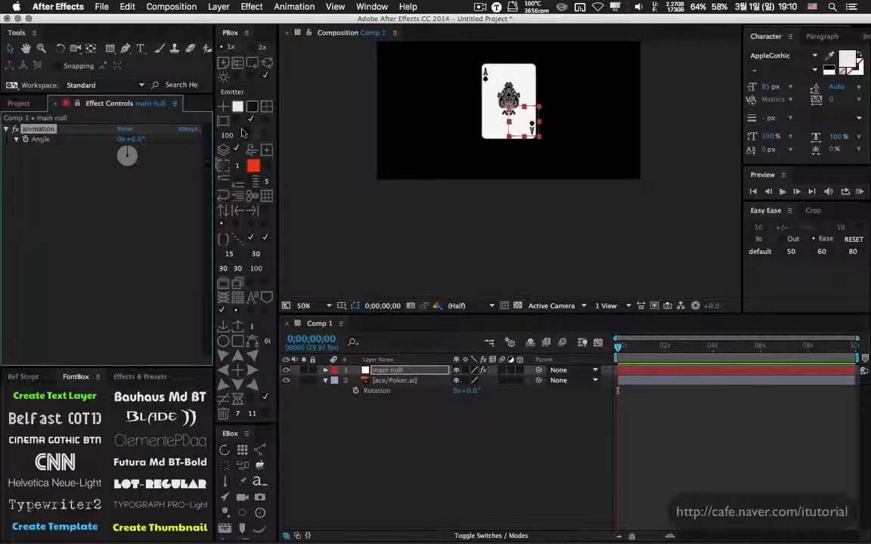
Link the ace layer's Rotation by expression to the main null's animation Angle, then test the angle and undo the change.
click(408, 380)
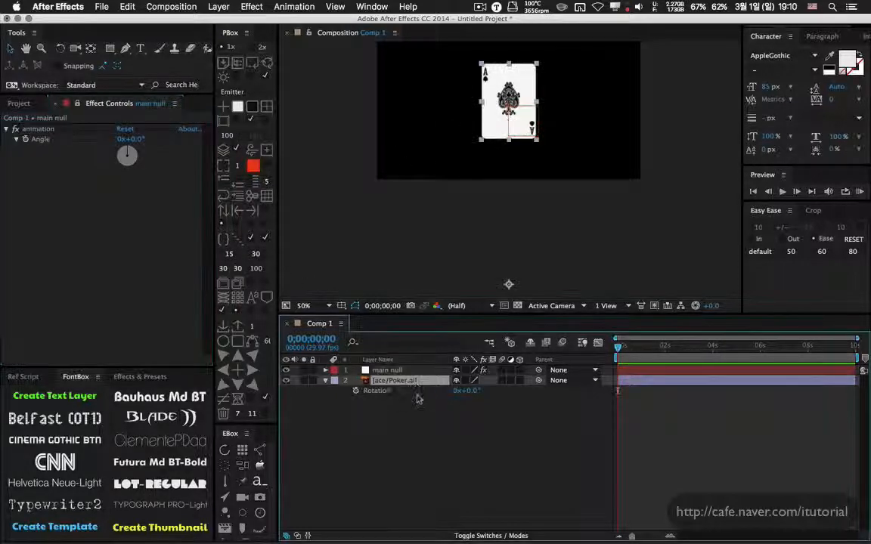
alt+click(356, 391)
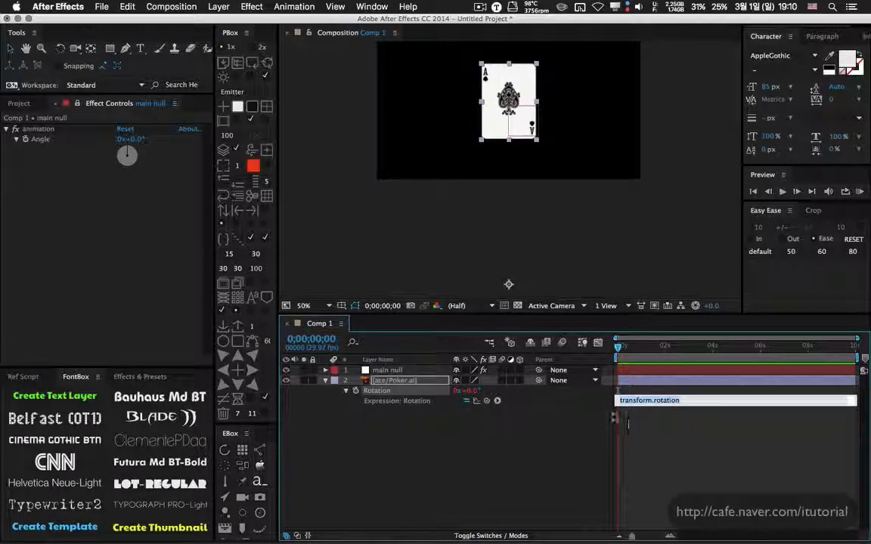
click(653, 411)
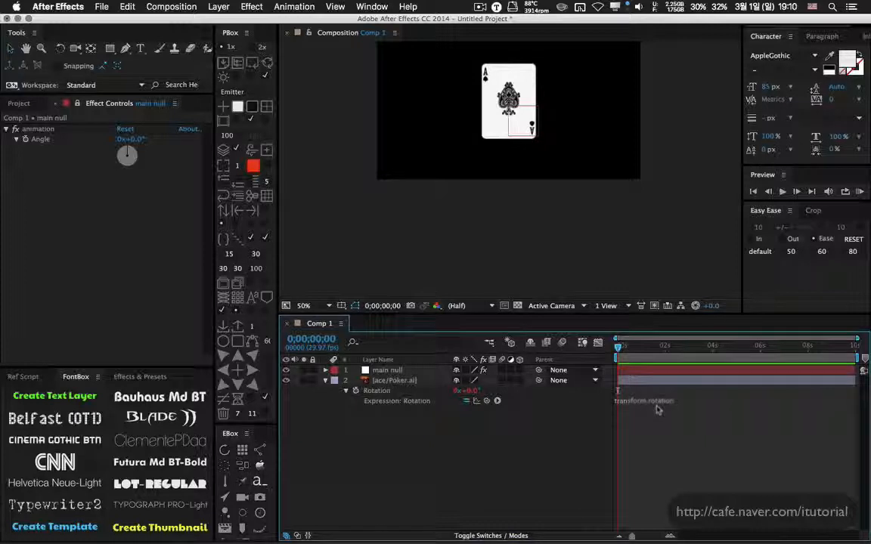
click(651, 402)
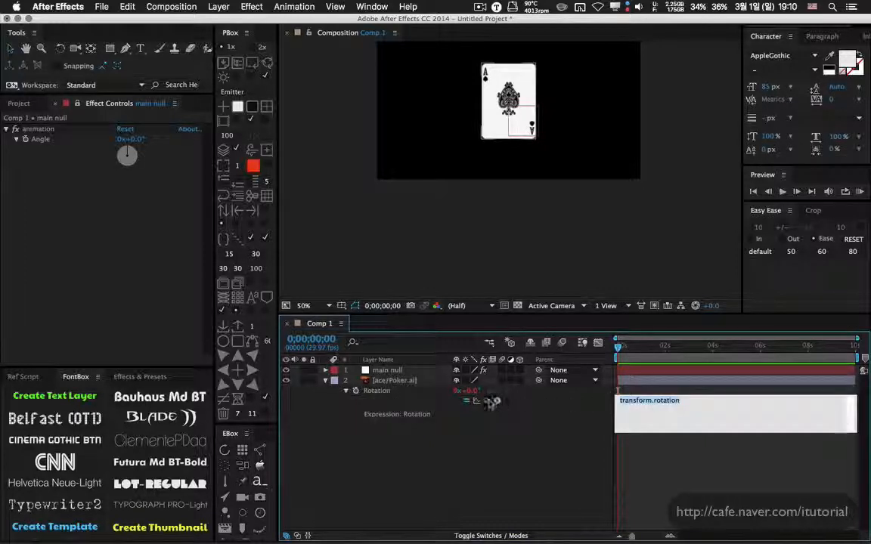
drag(486, 401, 51, 142)
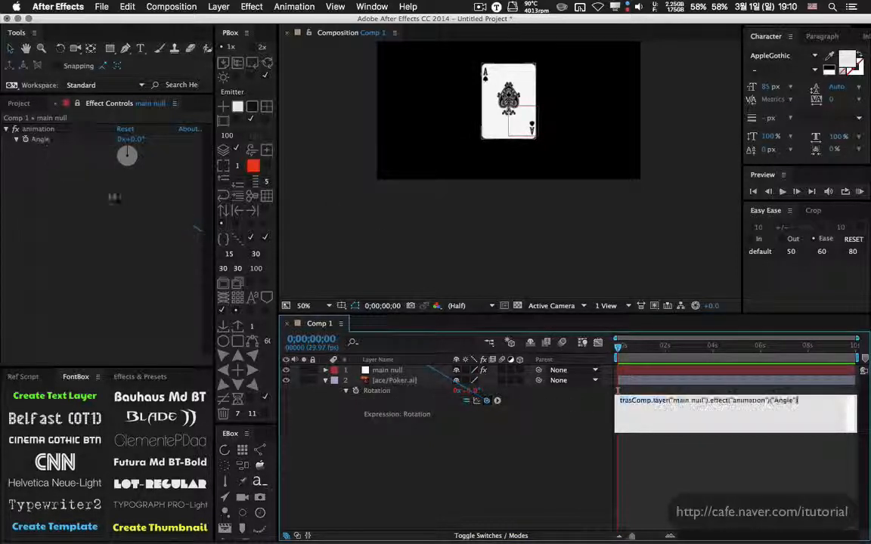
click(426, 463)
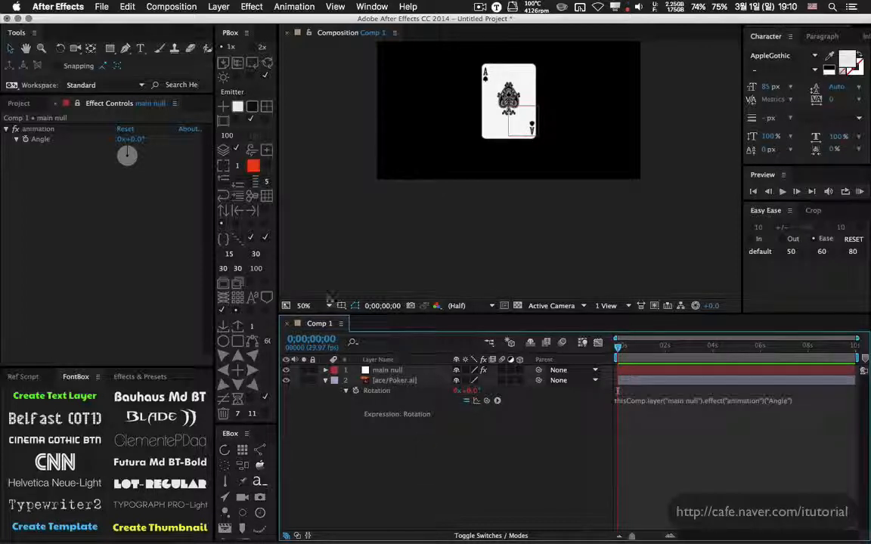
mouse_move(132, 139)
mouse_down()
mouse_move(141, 135)
mouse_move(125, 132)
mouse_move(138, 135)
mouse_up()
key(super+z)
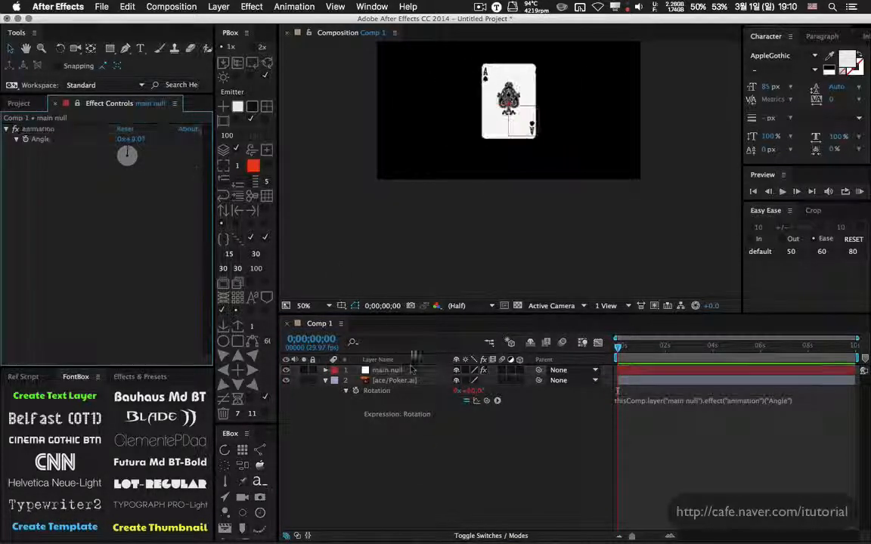
Duplicate the ace layer twice, then try changing the animation Angle with the copies and undo the angle change.
click(400, 381)
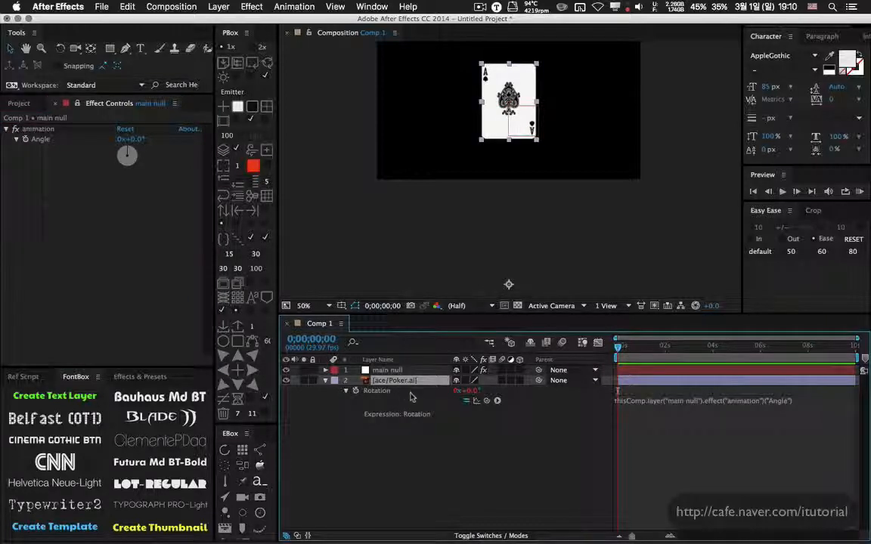
key(super+d)
key(super+d)
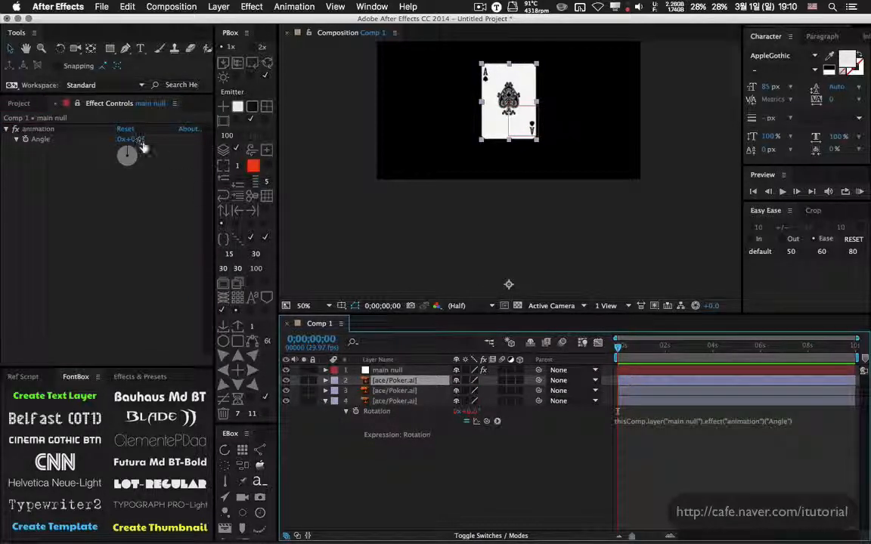
mouse_move(130, 139)
mouse_down()
mouse_move(113, 139)
mouse_move(125, 140)
mouse_up()
key(super+z)
Delete the two duplicated ace layers, keeping only the original below the main null.
click(399, 381)
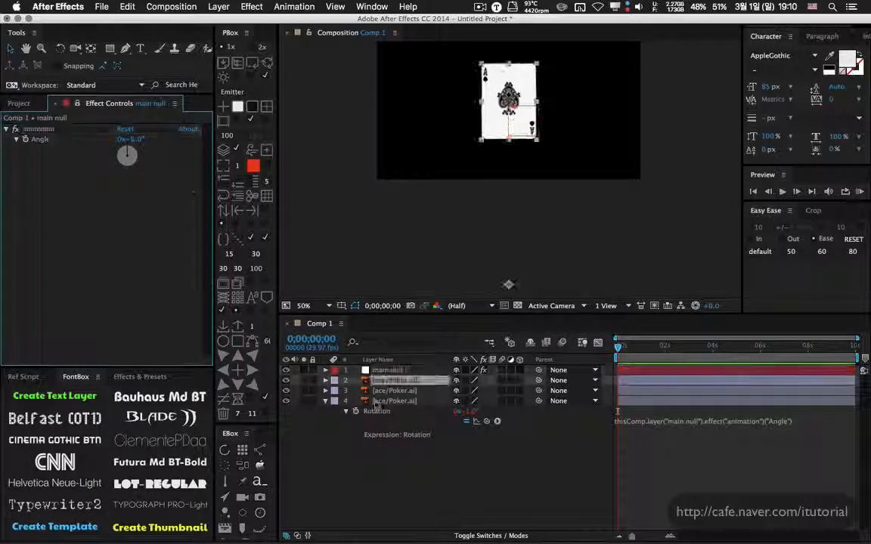
shift+click(408, 392)
key(Delete)
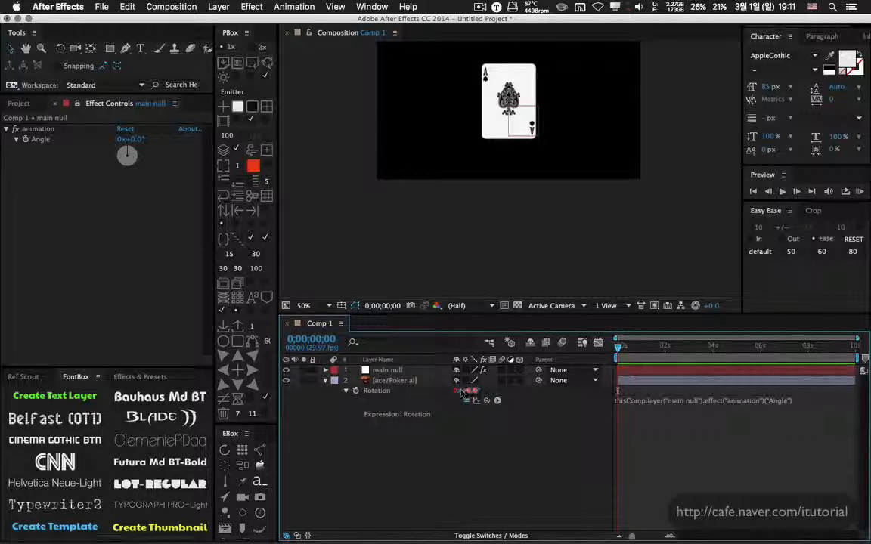
Edit the ace layer's Rotation expression to assign the linked animation Angle to variable a, and try a second line "a * inex".
click(660, 410)
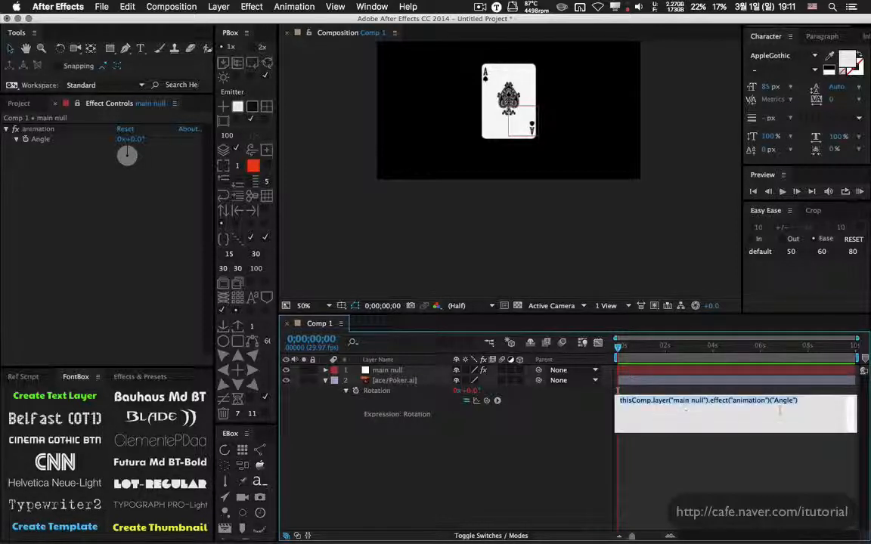
click(621, 401)
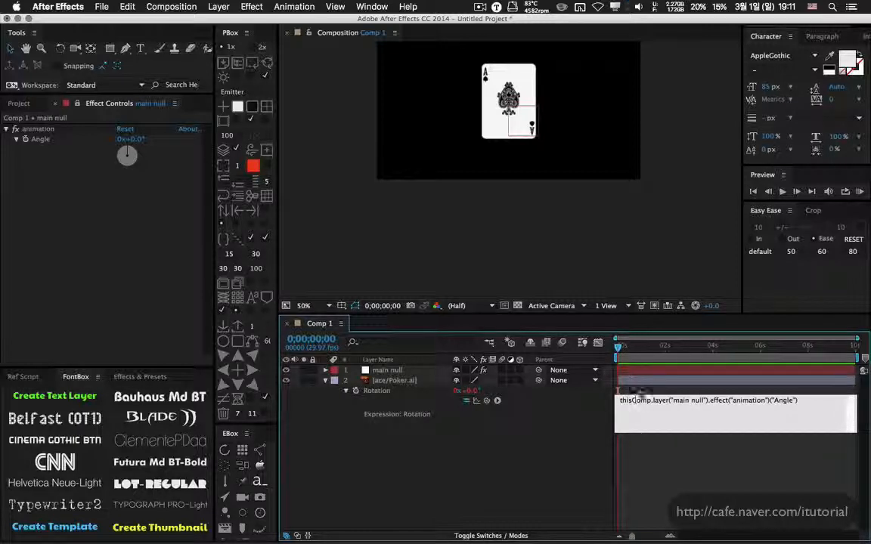
text(a = )
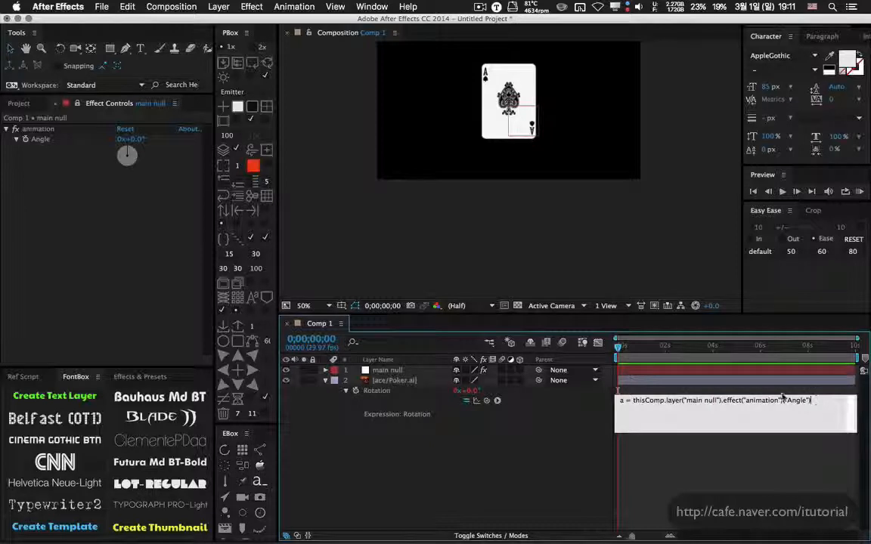
text(;)
key(Return)
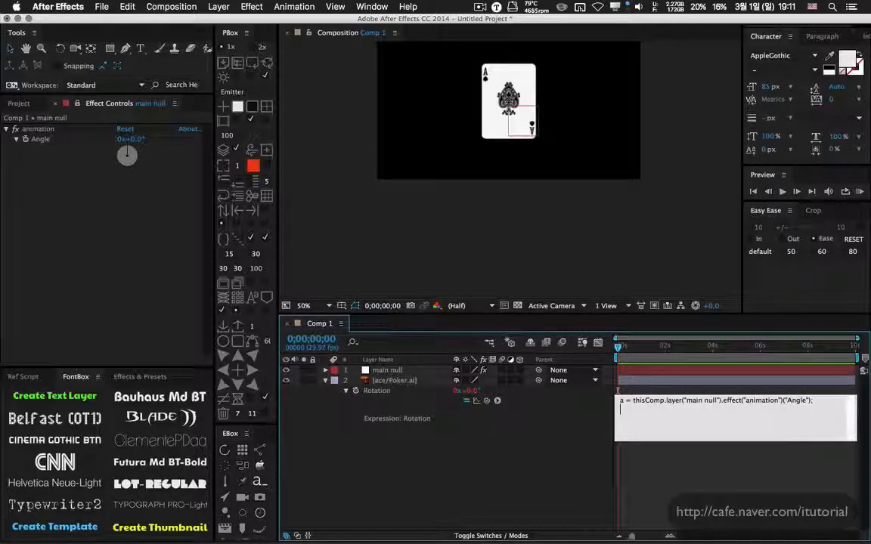
text(a)
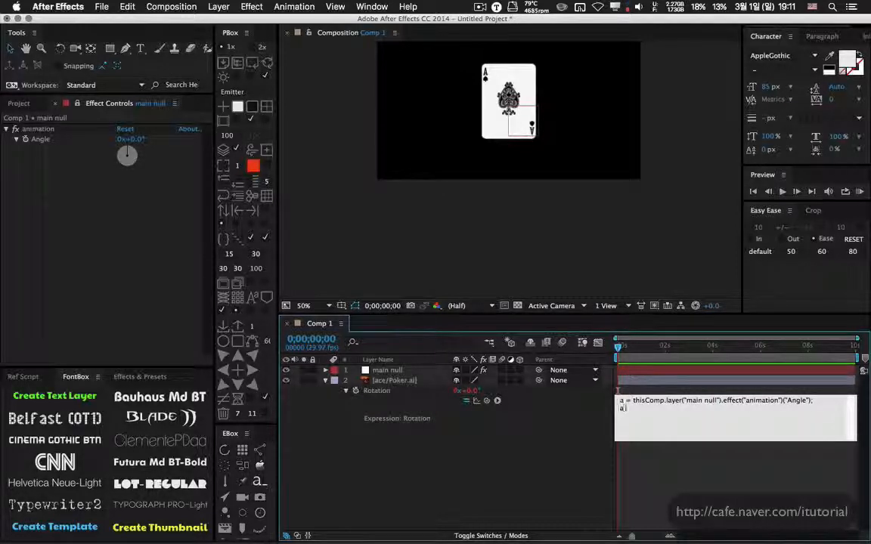
text( * in)
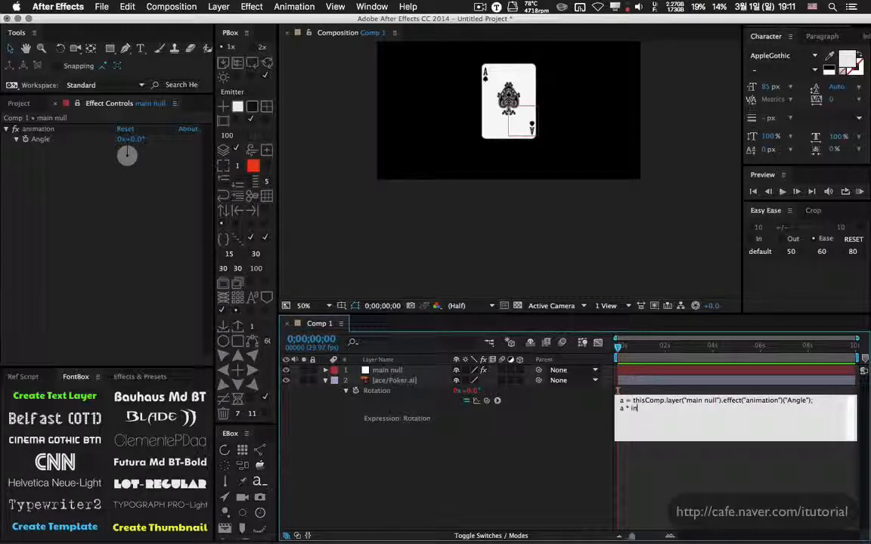
text(ex)
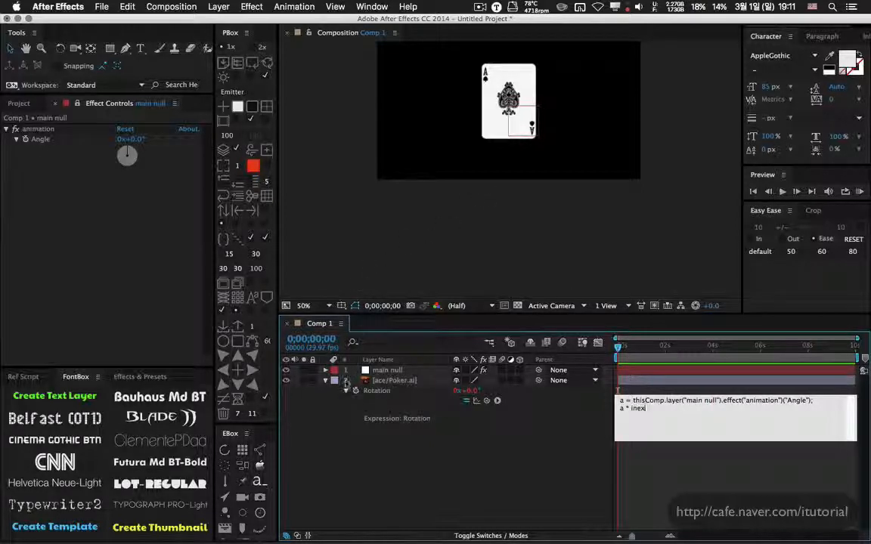
click(534, 417)
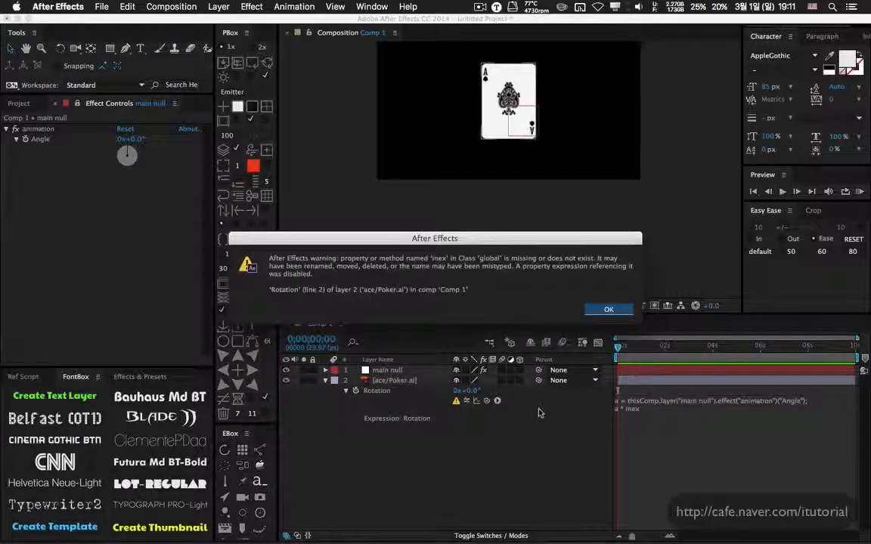
Correct the second line of the ace layer's Rotation expression to "a * index", then test the animation Angle and undo that test.
click(607, 310)
click(647, 408)
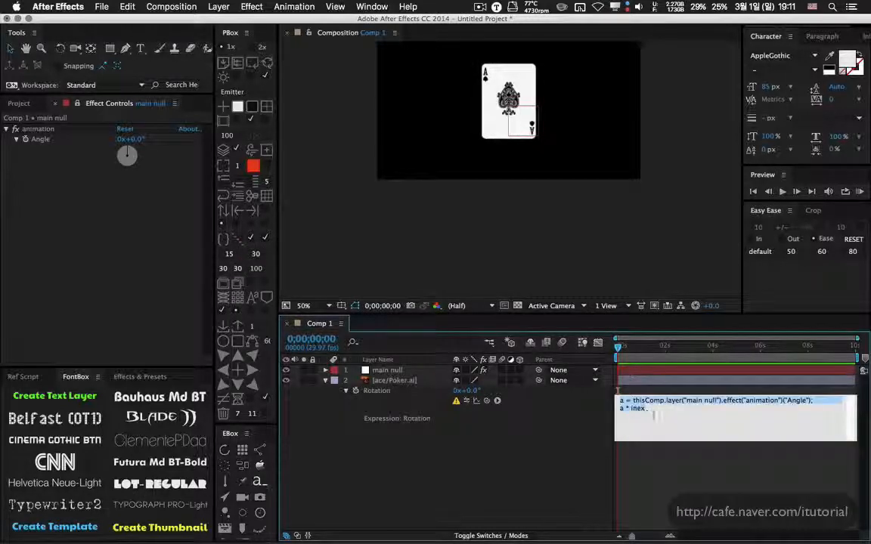
click(634, 408)
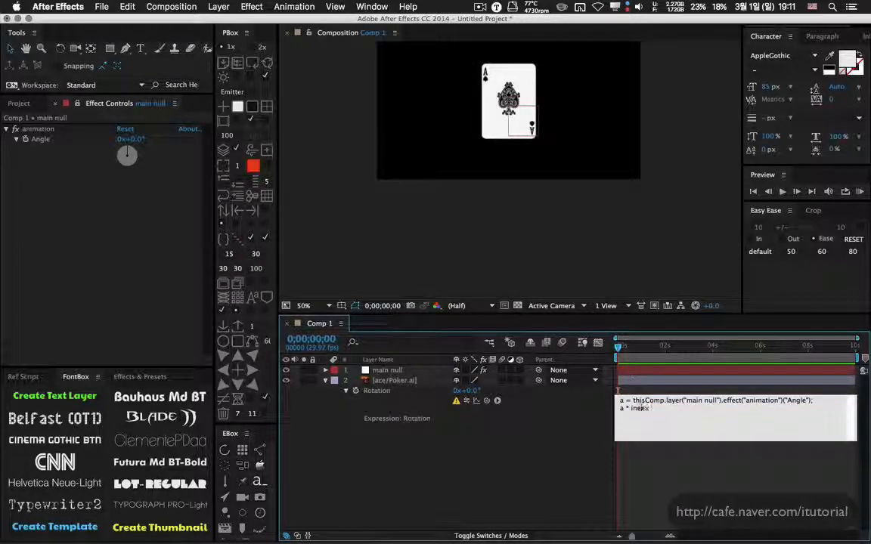
click(596, 473)
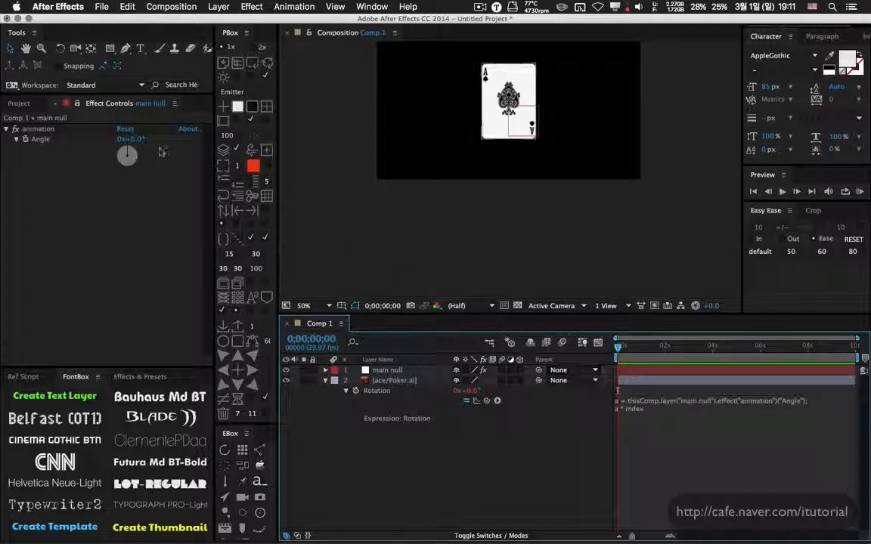
mouse_move(139, 140)
mouse_down()
mouse_move(147, 139)
mouse_move(134, 141)
mouse_up()
key(super+z)
Duplicate the ace layer twice to get three stacked cards below the main null.
click(395, 380)
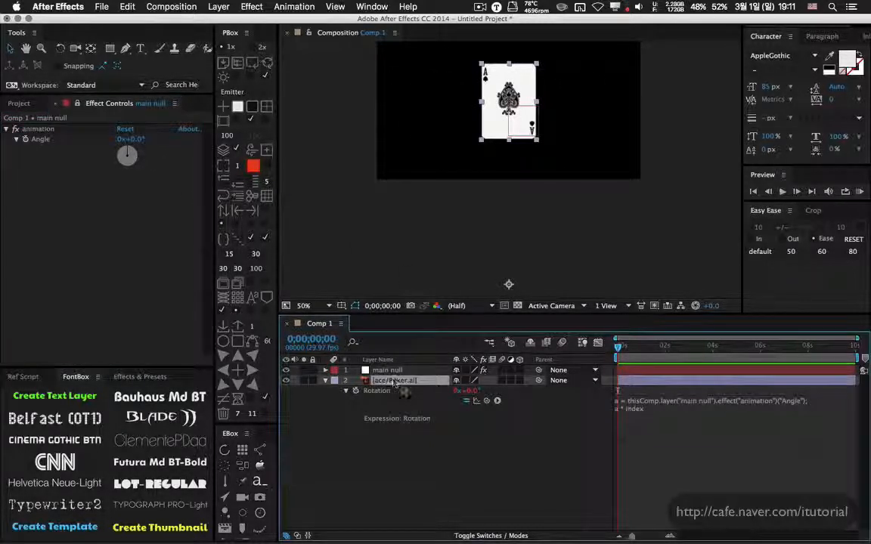
key(super+d)
key(super+d)
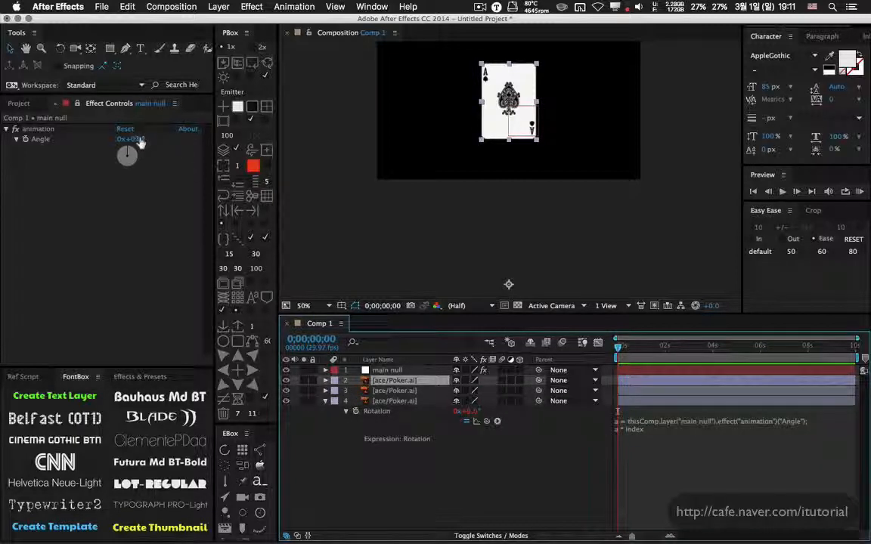
Try fanning the three cards with the main null's animation Angle at 11° and -5°, then reset the Angle to 0°.
drag(132, 139, 150, 140)
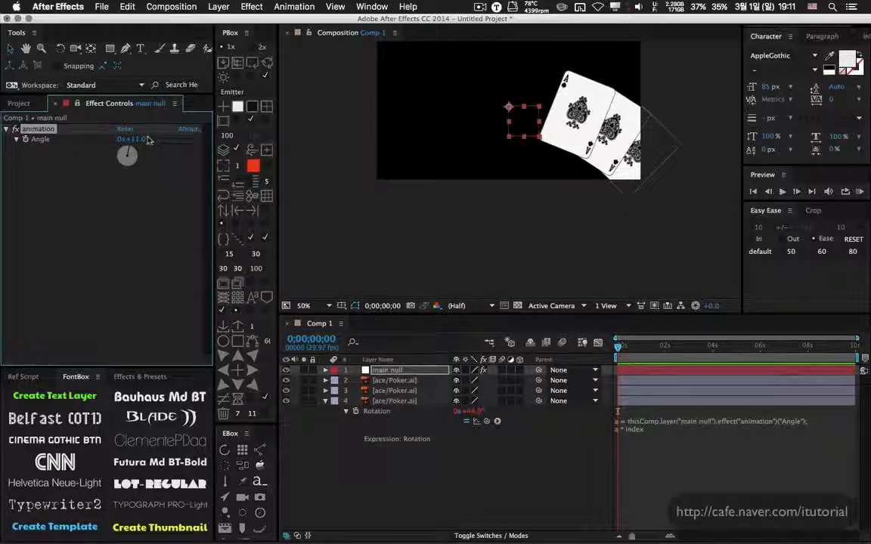
mouse_move(142, 139)
mouse_down()
mouse_move(151, 139)
mouse_move(127, 138)
mouse_up()
key(super+z)
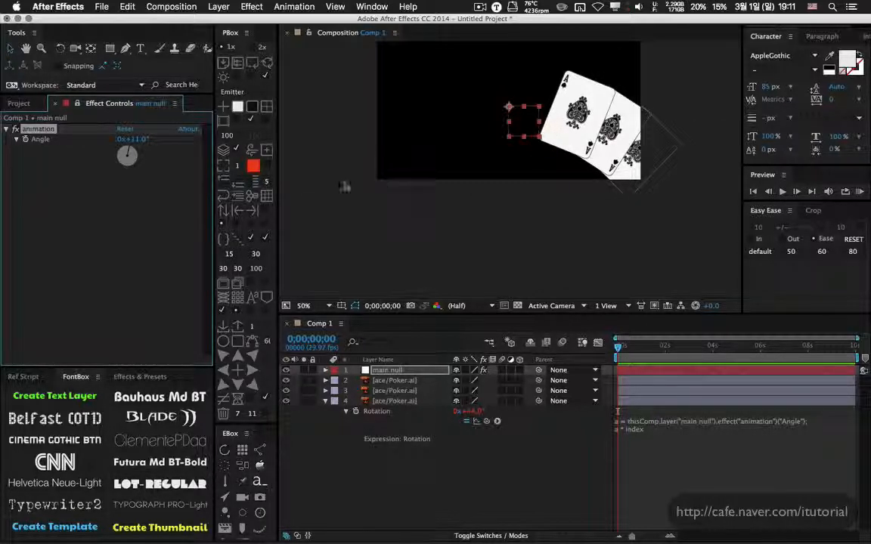
drag(137, 141, 125, 141)
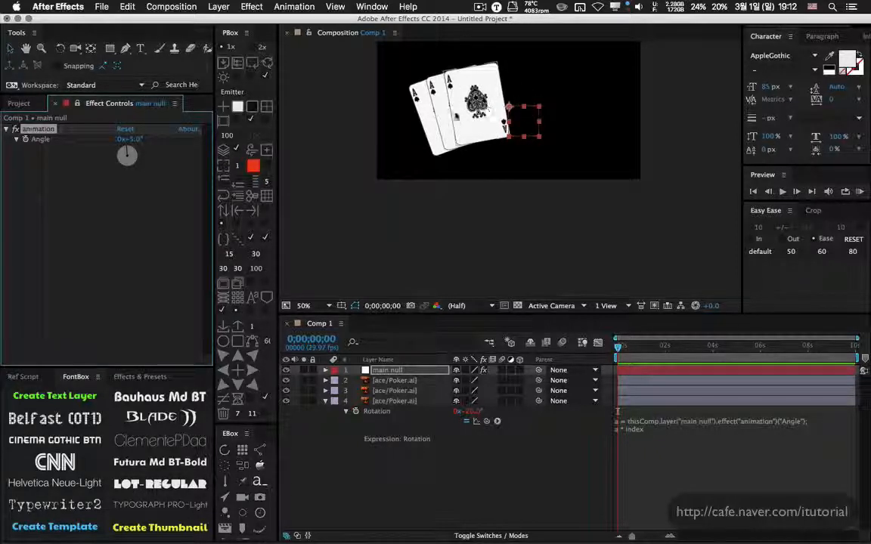
mouse_move(130, 139)
mouse_down()
mouse_move(150, 139)
mouse_move(121, 139)
mouse_move(147, 139)
mouse_move(131, 141)
mouse_up()
click(136, 140)
text(0)
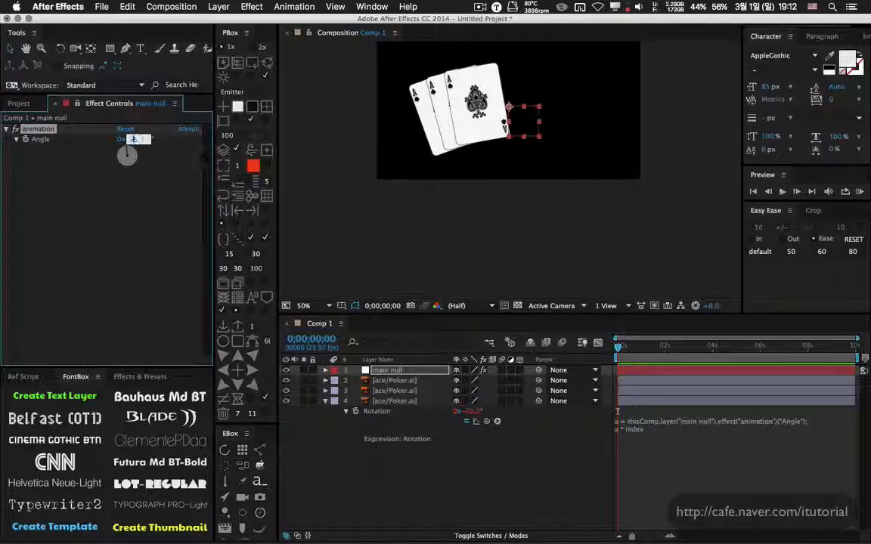
key(Return)
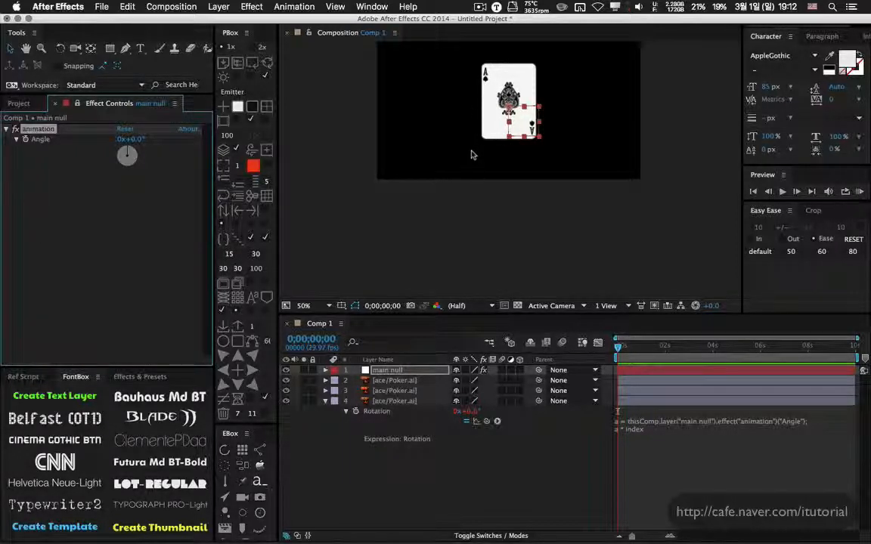
Compare the three ace layers one by one at an animation Angle of 7°, then reset the Angle to 0°.
drag(139, 139, 150, 139)
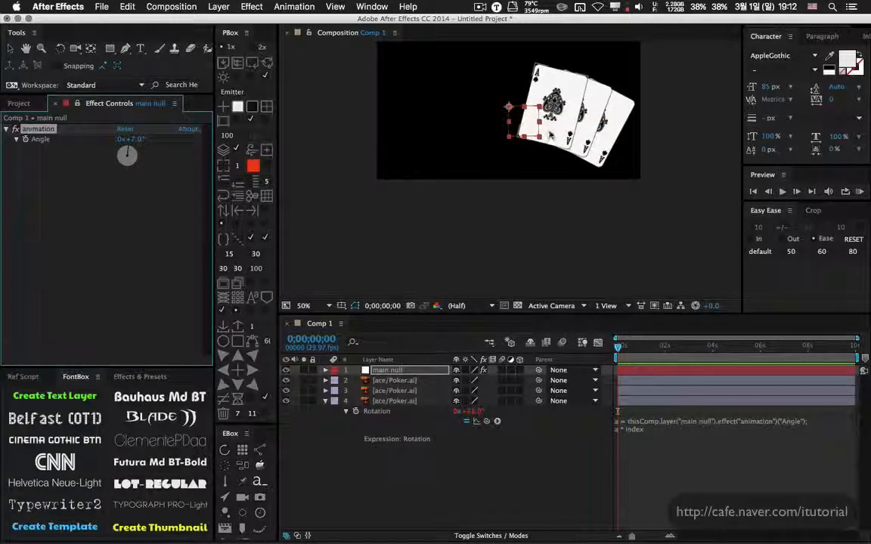
click(405, 382)
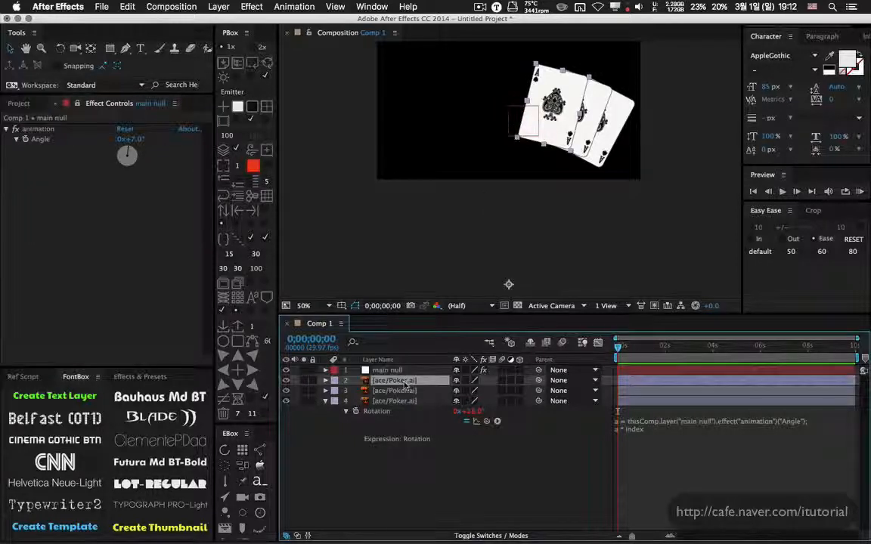
click(408, 401)
click(412, 390)
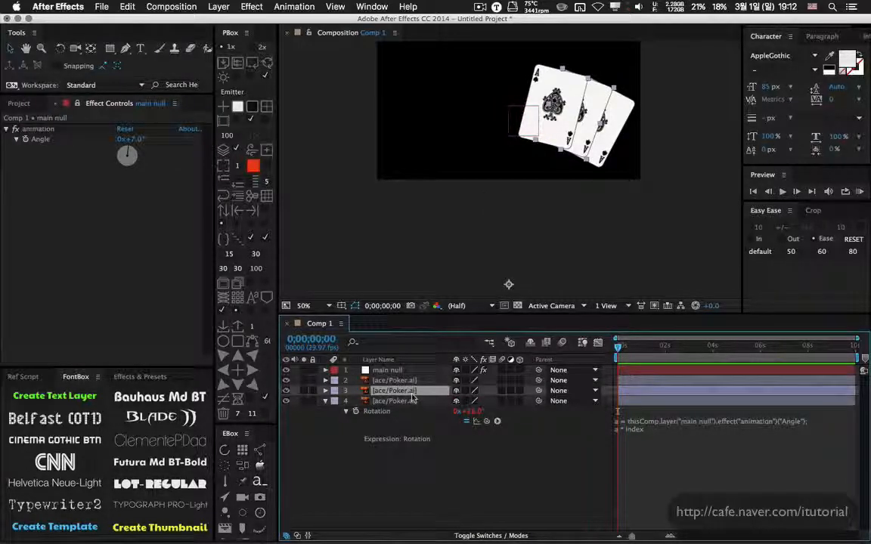
click(414, 382)
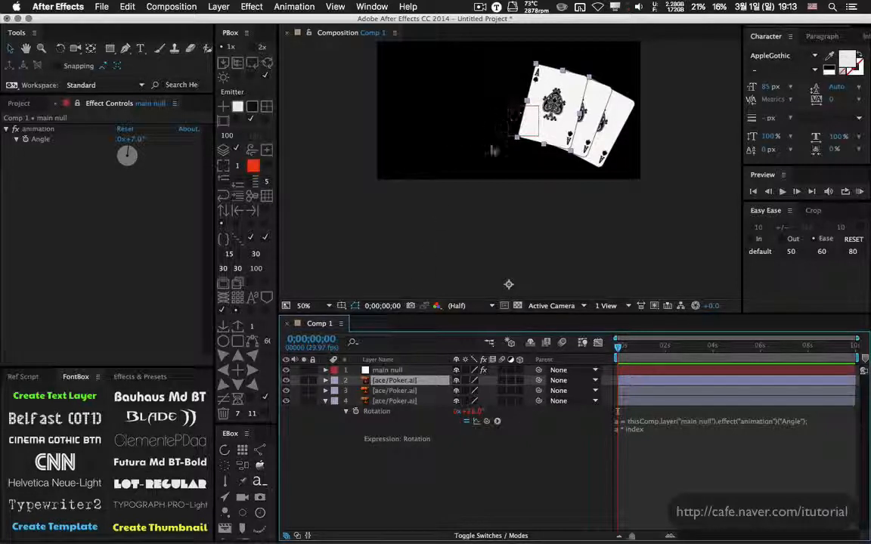
click(396, 401)
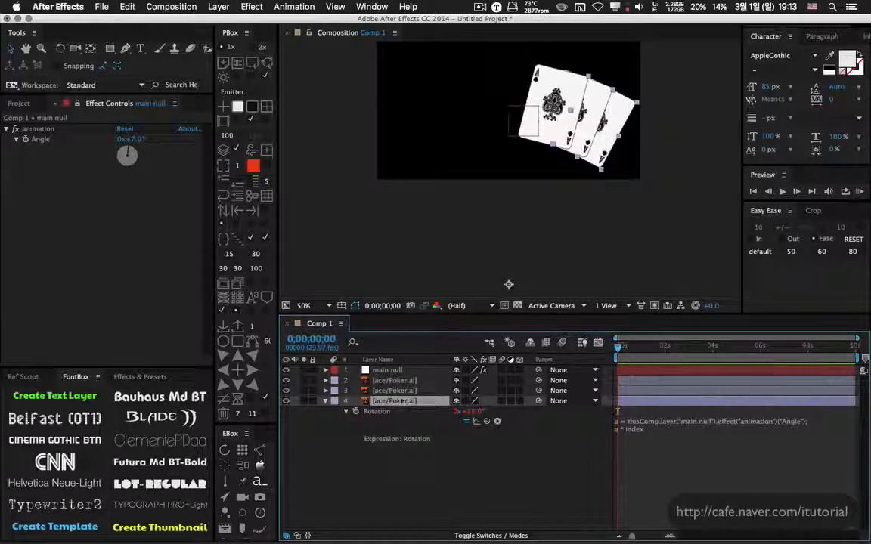
click(132, 139)
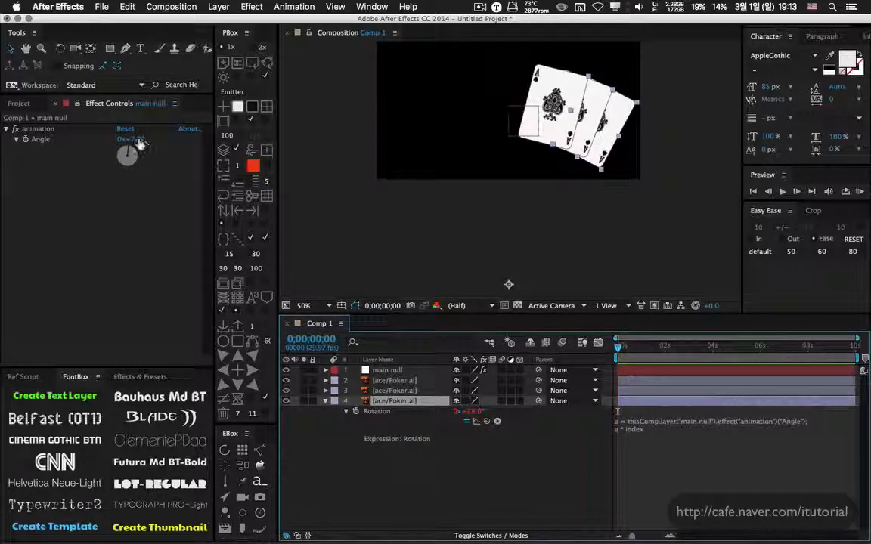
click(228, 220)
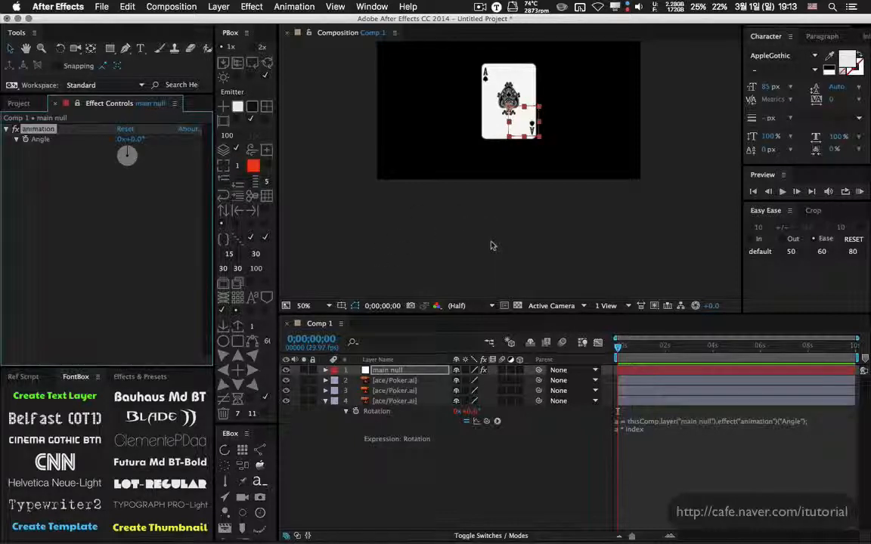
shift+click(403, 382)
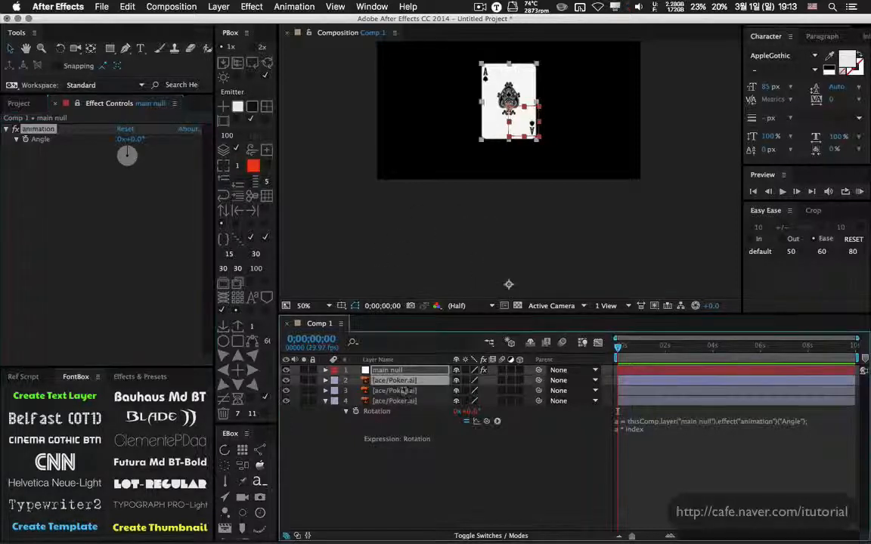
shift+click(403, 392)
key(Delete)
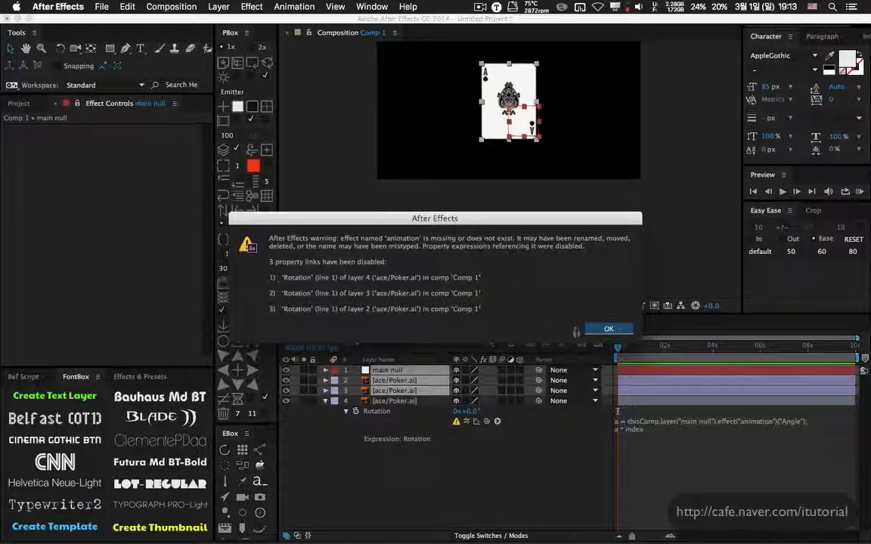
click(608, 328)
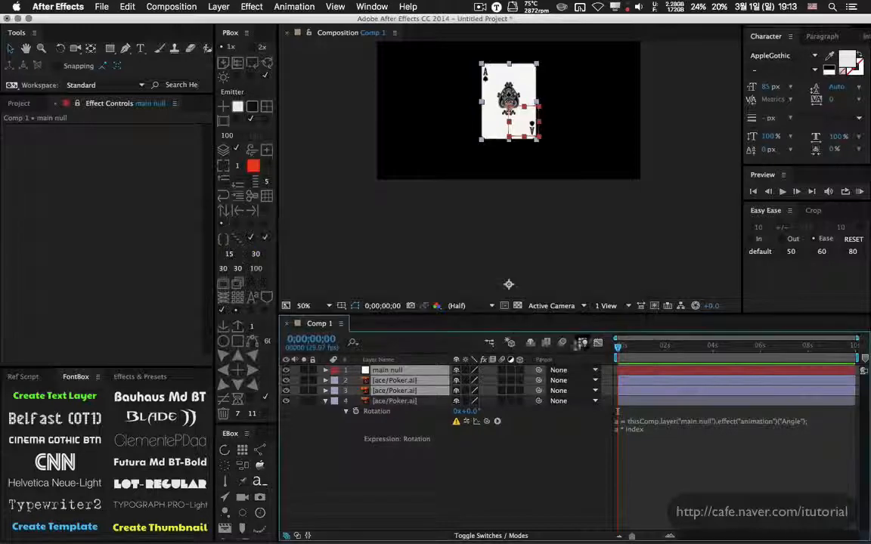
key(super+z)
Delete the two upper ace layer copies, keeping the main null and the original ace layer.
click(409, 400)
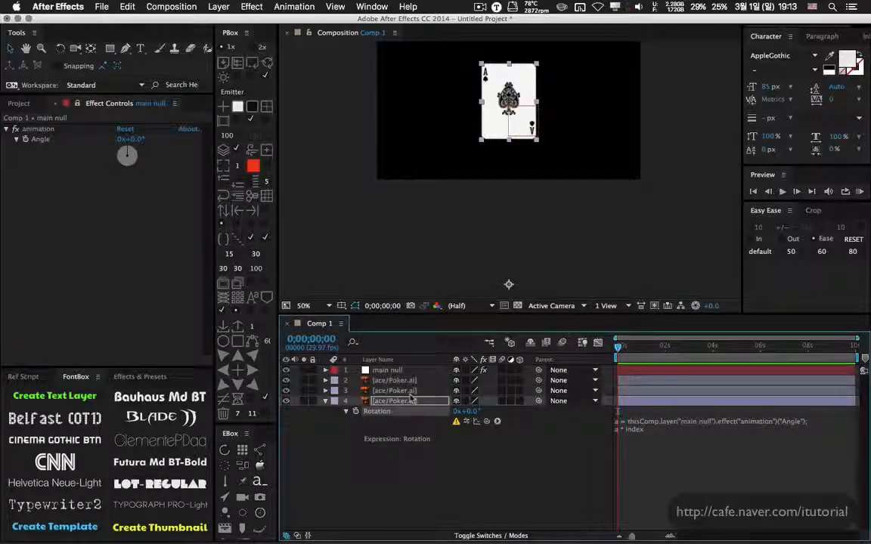
click(412, 392)
shift+click(414, 381)
key(Delete)
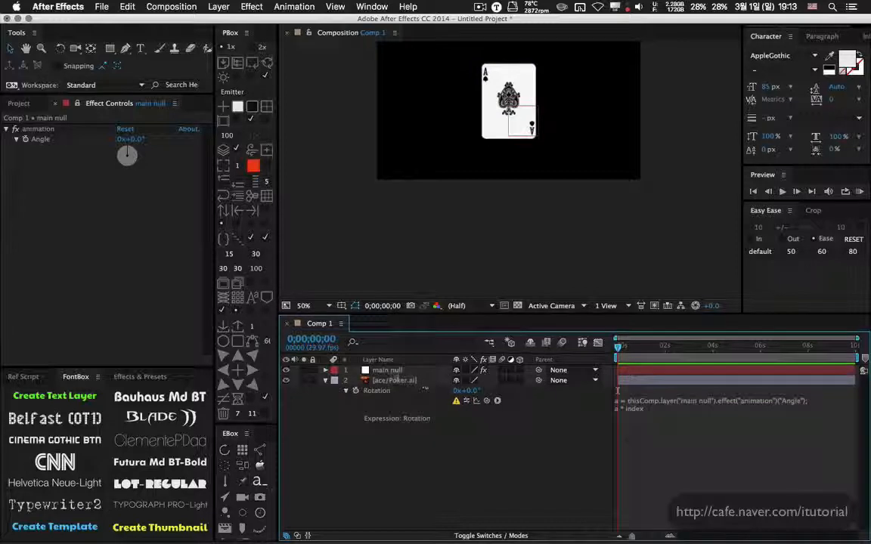
Add a Slider Control effect to the main null and move it above the animation effect.
click(403, 371)
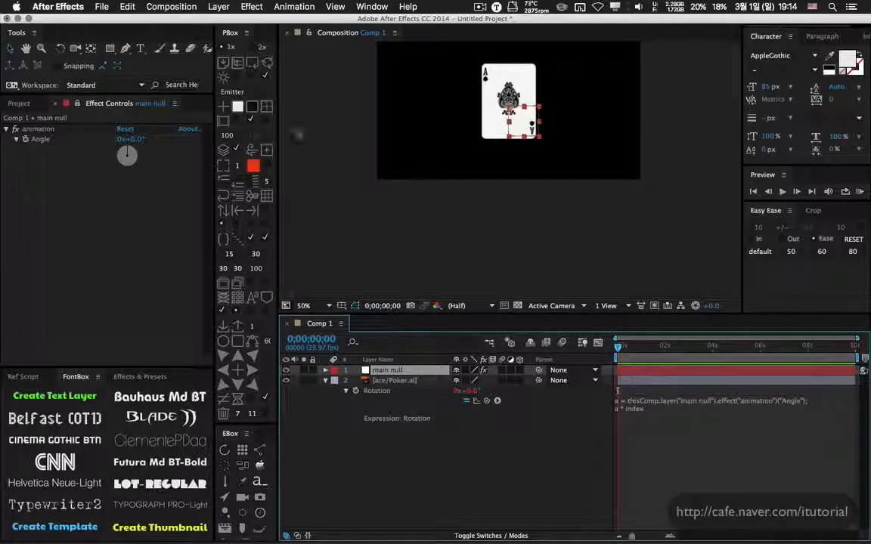
click(250, 7)
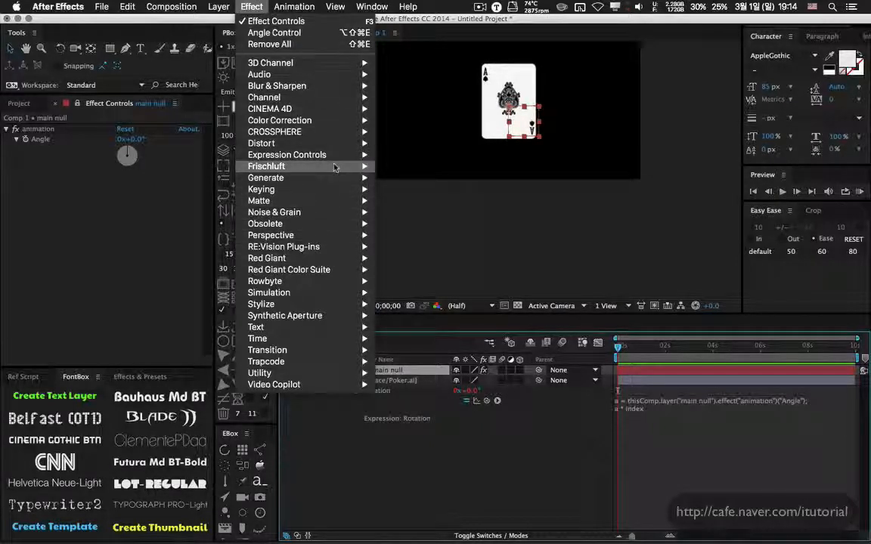
mouse_move(324, 154)
click(405, 224)
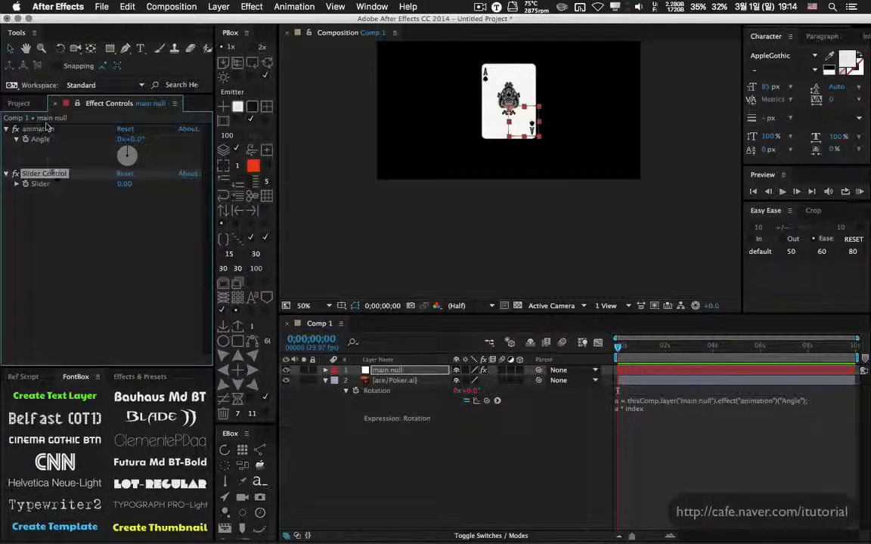
drag(53, 176, 50, 123)
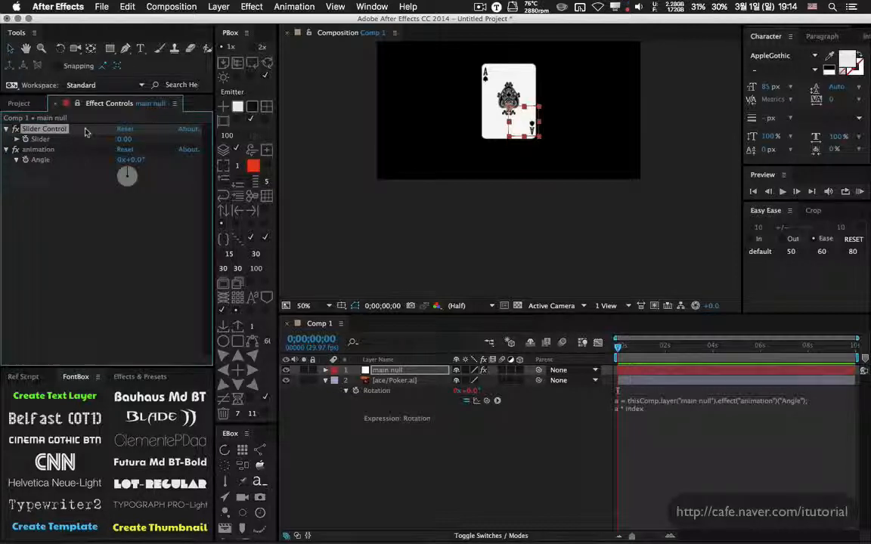
Rename the main null's Slider Control effect as "End index".
key(Return)
text(a)
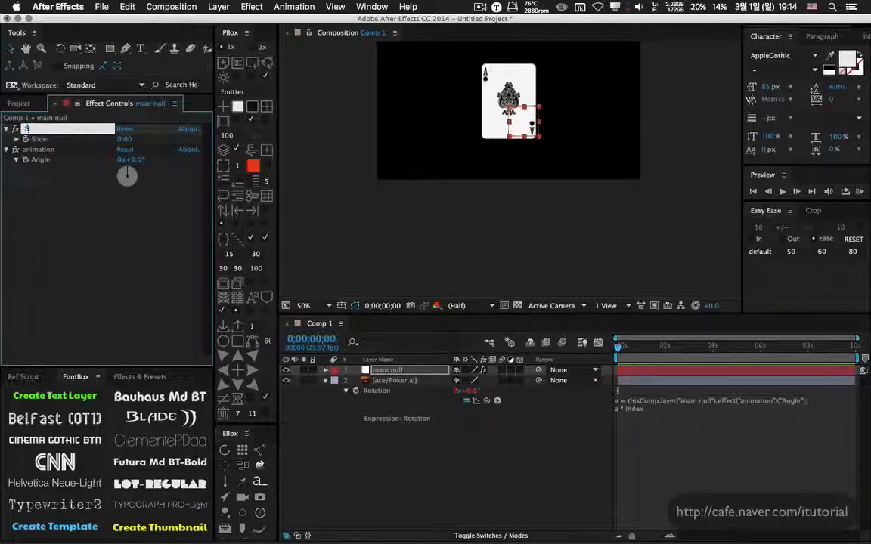
text(nd index)
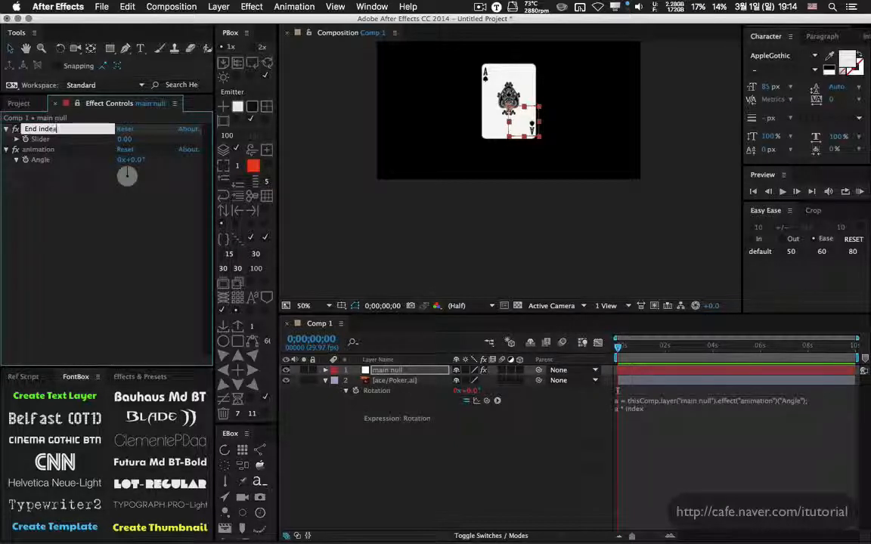
key(Return)
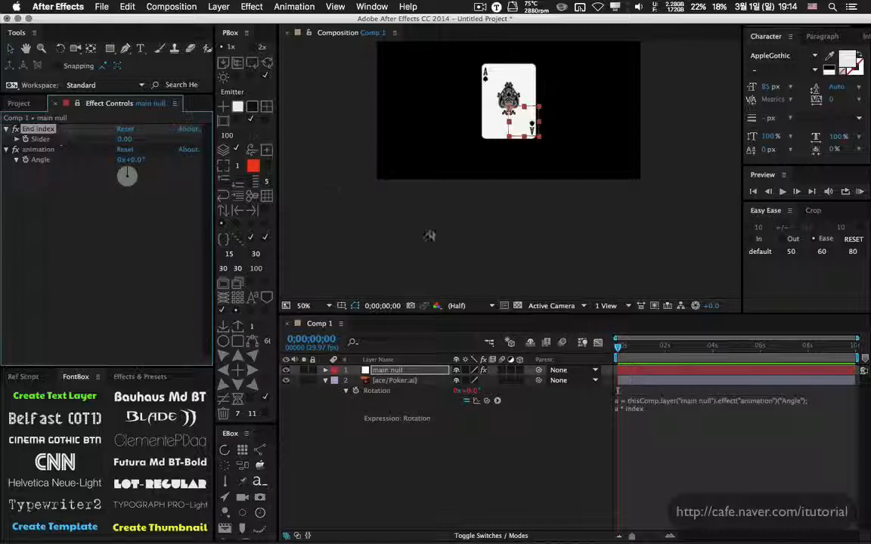
Insert a first line in the ace layer's Rotation expression that assigns the main null's End index Slider to variable num.
click(626, 401)
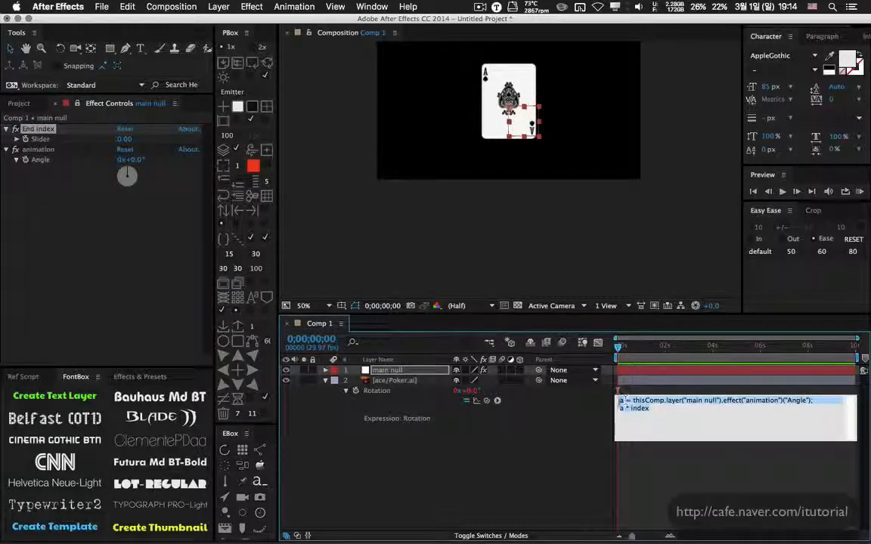
click(621, 401)
key(Return)
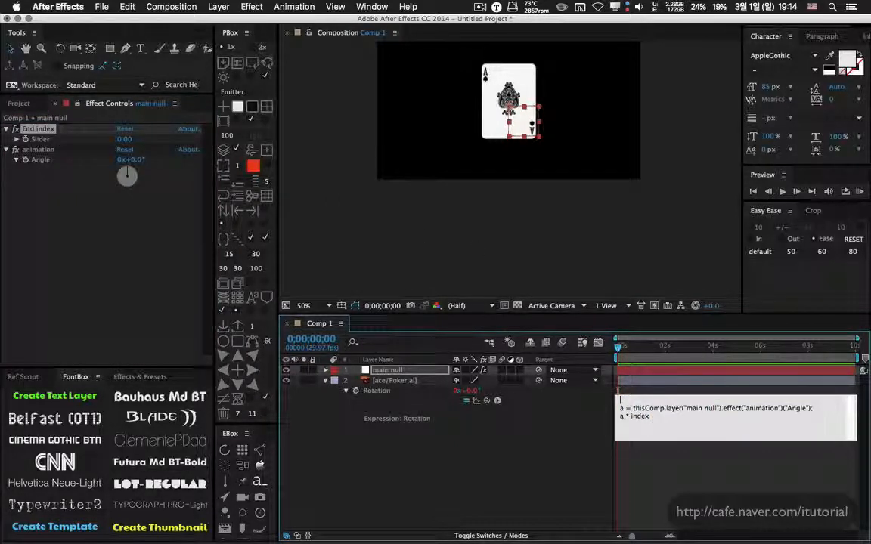
text(num)
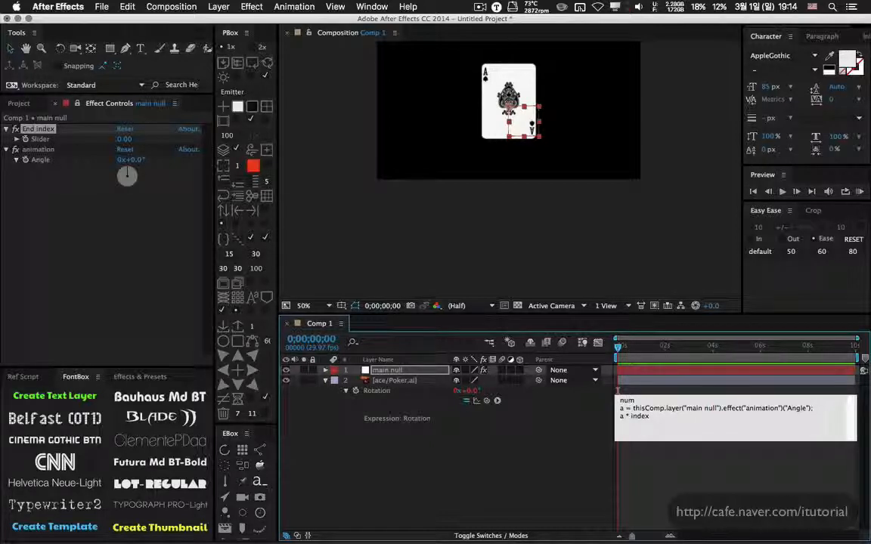
text( =)
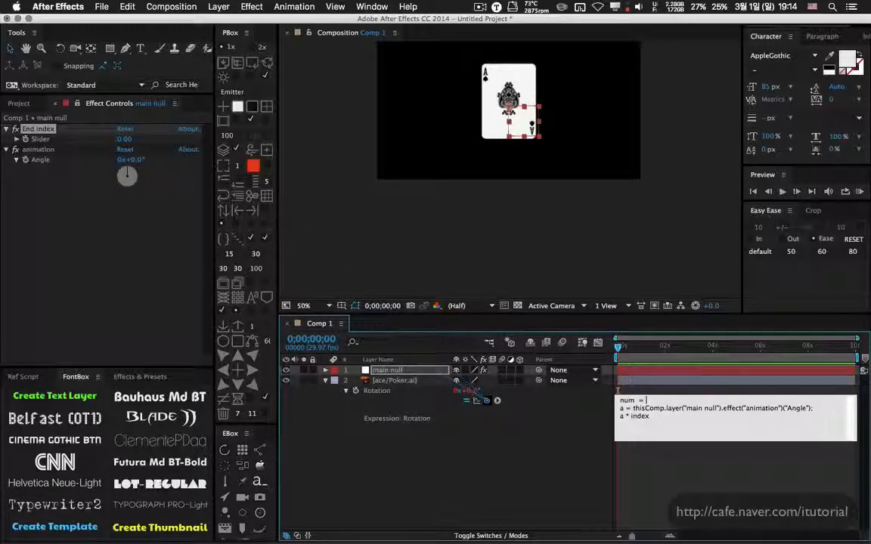
drag(486, 400, 40, 139)
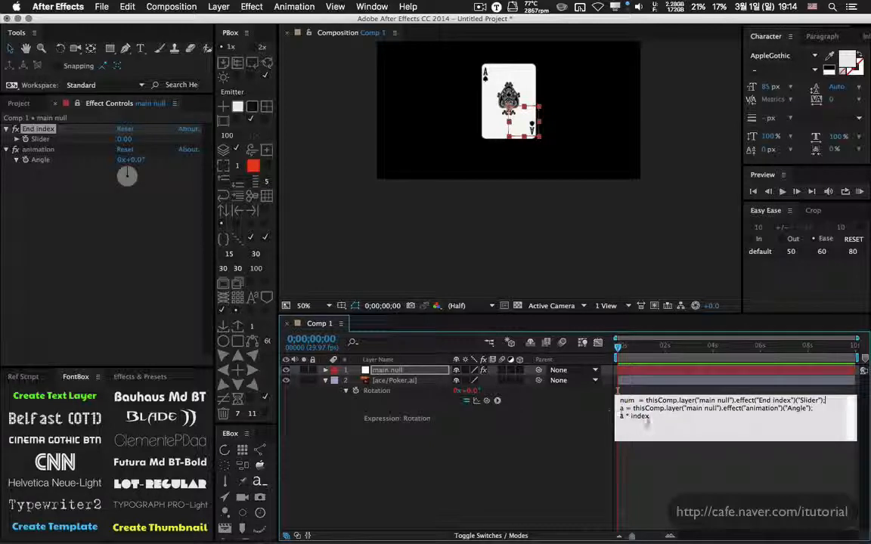
Change the last line of the ace layer's Rotation expression to "a * (num - index)" and apply it.
double_click(648, 416)
click(632, 416)
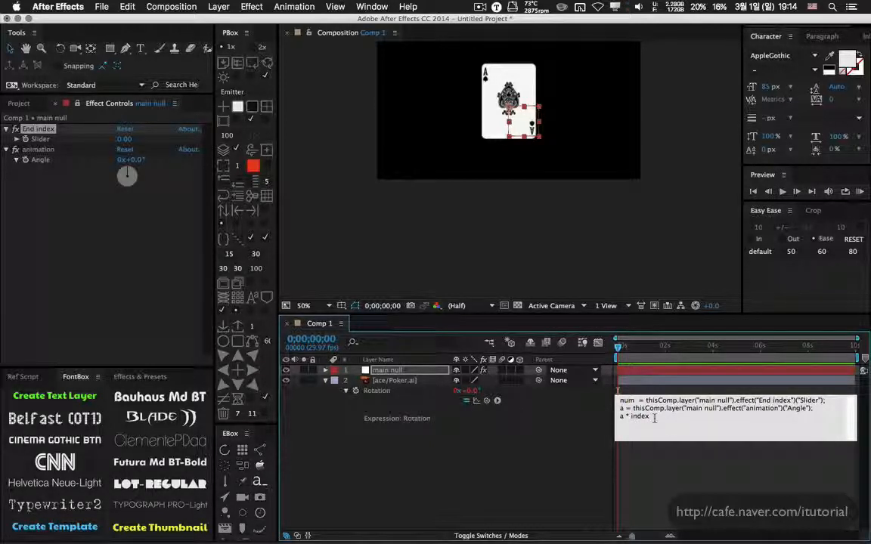
text(num - index)
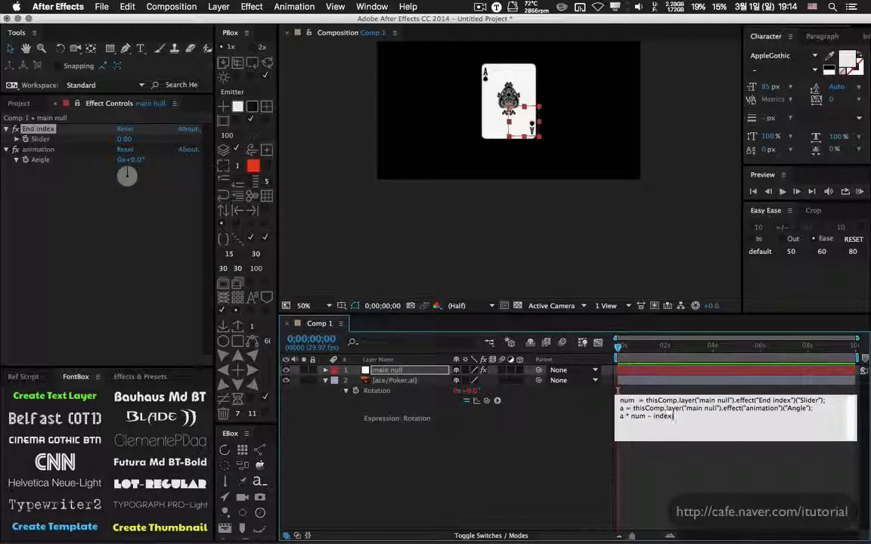
text())
click(631, 416)
click(557, 417)
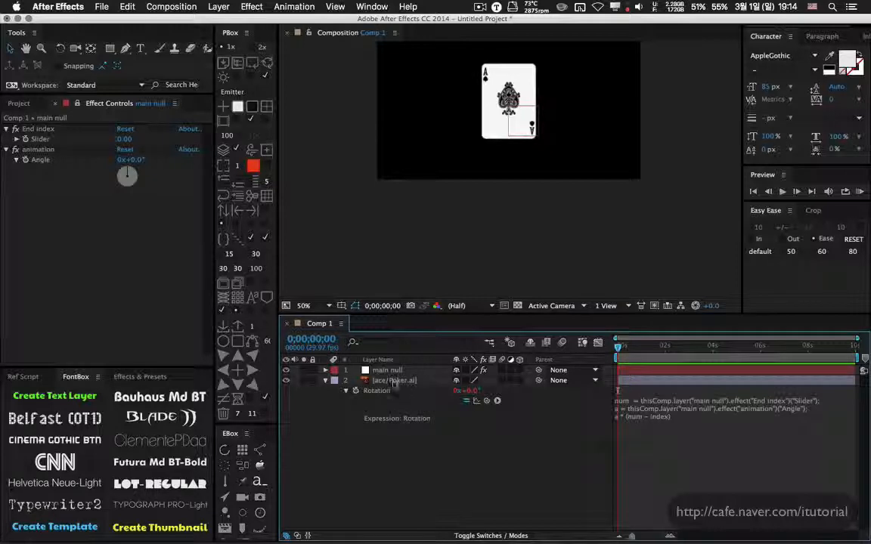
Set the End index Slider to 2, trying the animation Angle at 16° and undoing that angle change.
click(123, 139)
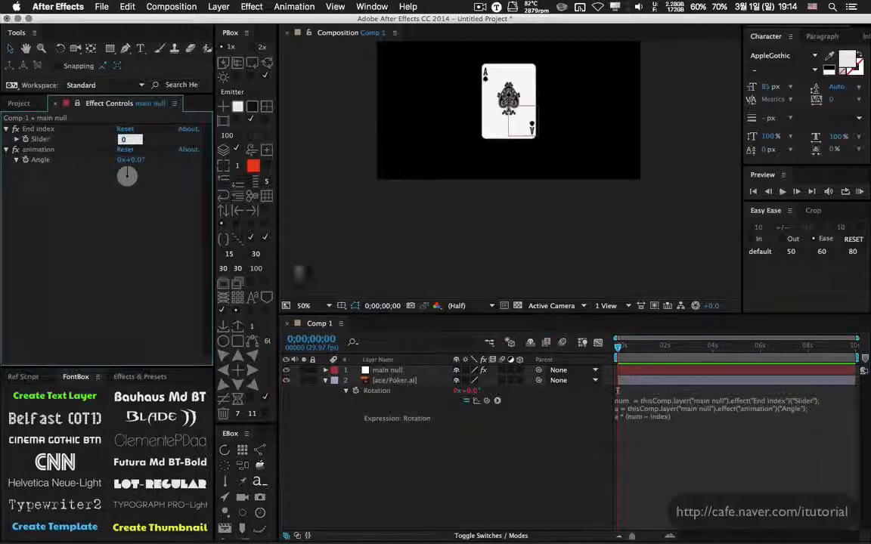
text(2)
key(Return)
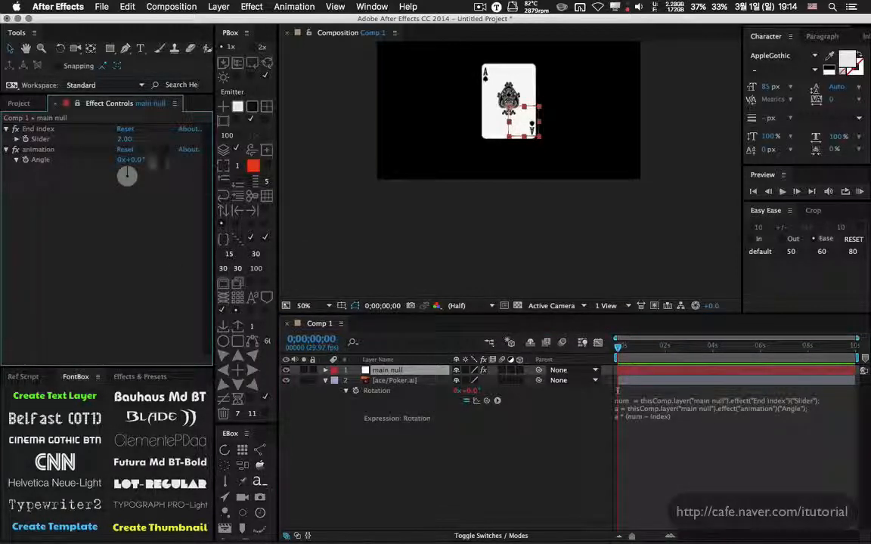
mouse_move(136, 160)
mouse_down()
mouse_move(182, 158)
mouse_move(151, 158)
mouse_up()
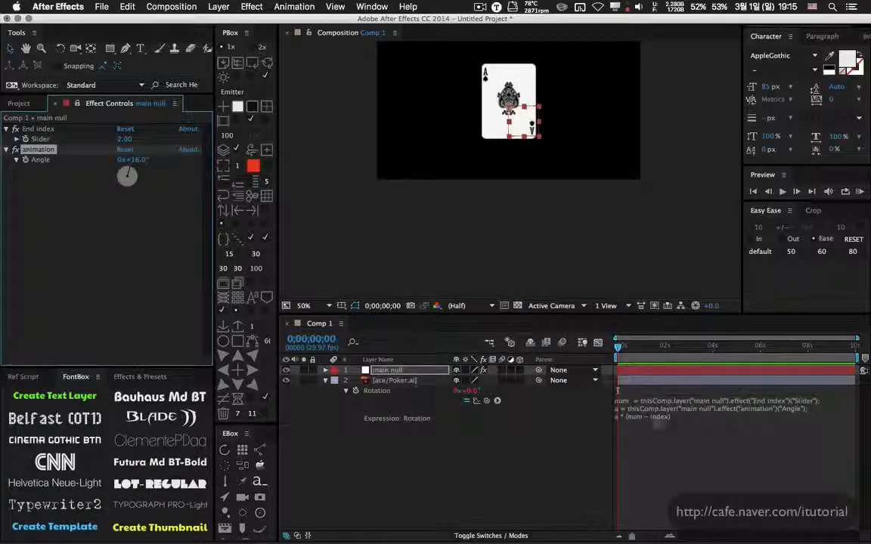
key(super+z)
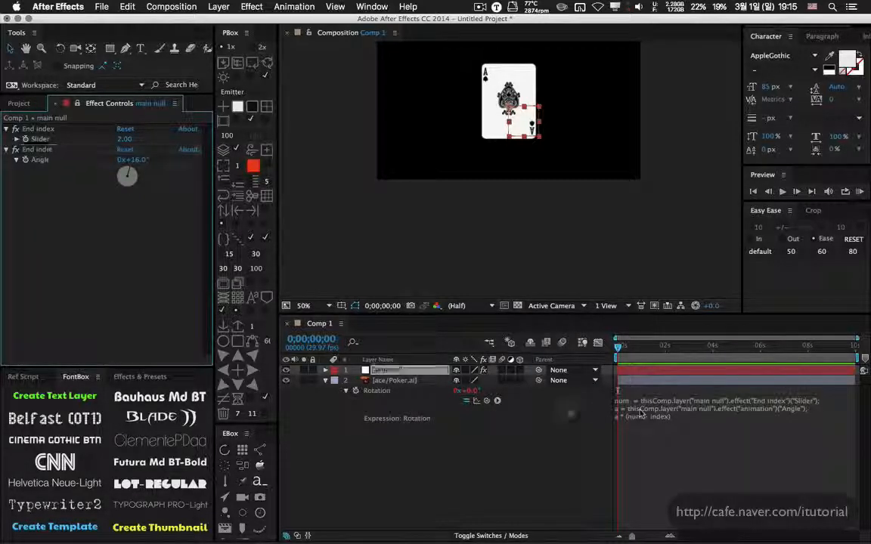
Duplicate the ace layer three times and select the original layer below the copies.
click(414, 402)
click(405, 382)
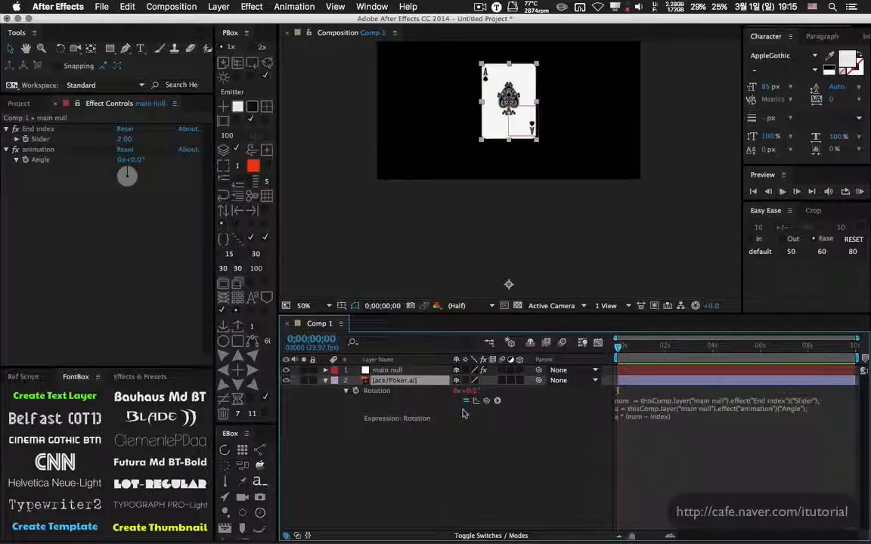
key(super+d)
key(super+d)
key(super+d)
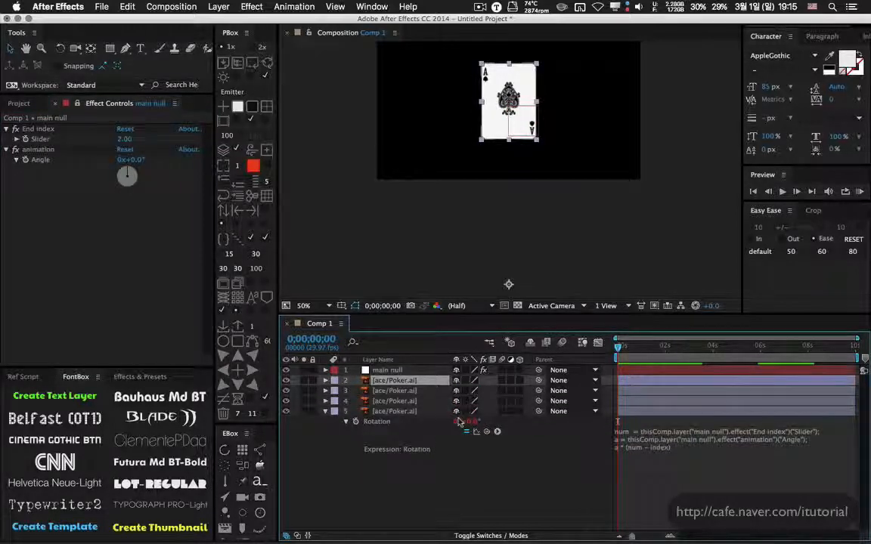
click(407, 412)
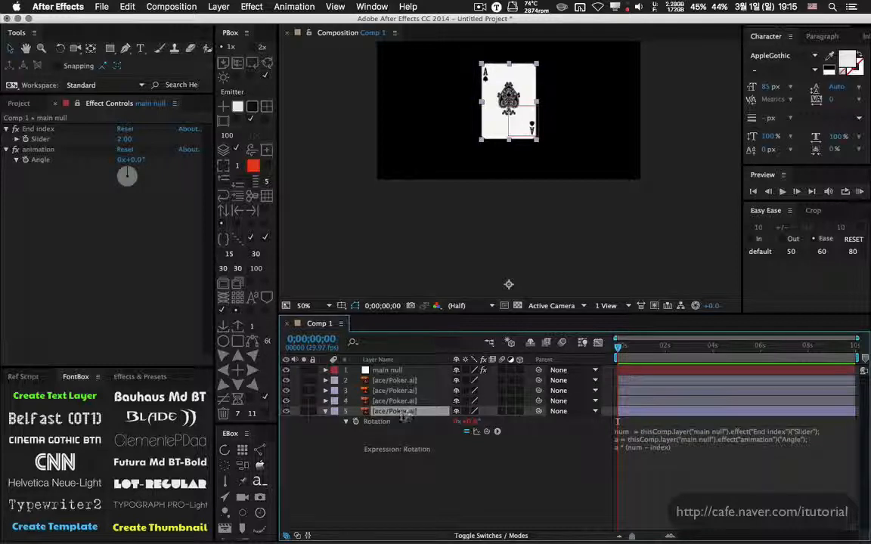
Set the main null's End index Slider to 5 and fan the cards with an animation Angle of 10°.
click(125, 140)
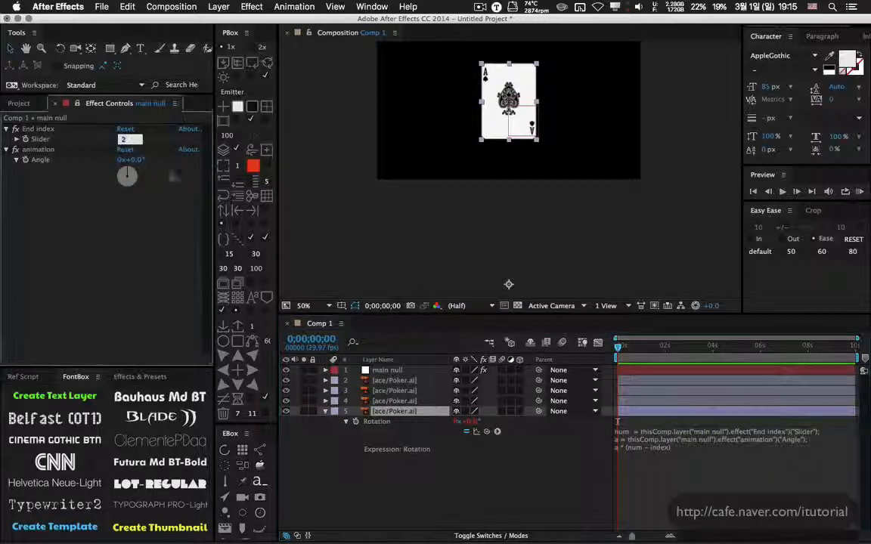
text(5)
key(Return)
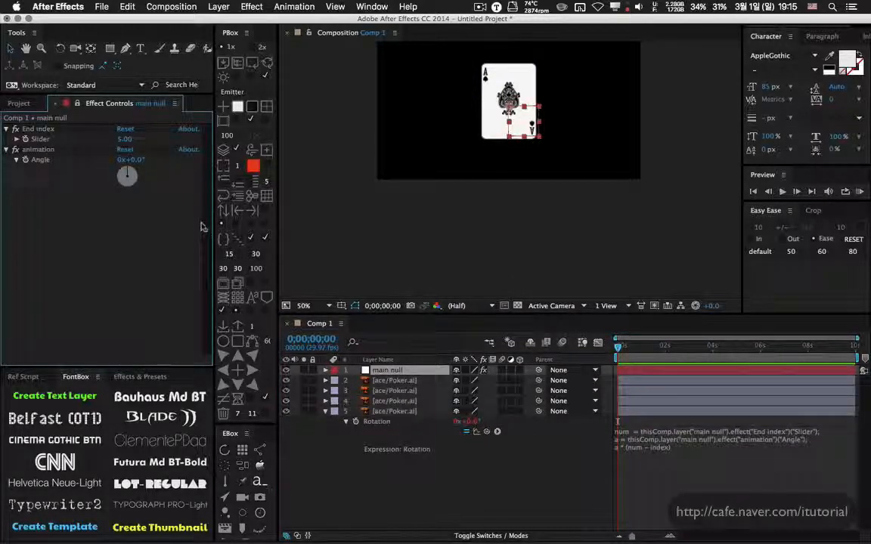
mouse_move(137, 160)
mouse_down()
mouse_move(151, 160)
mouse_move(129, 160)
mouse_move(151, 160)
mouse_up()
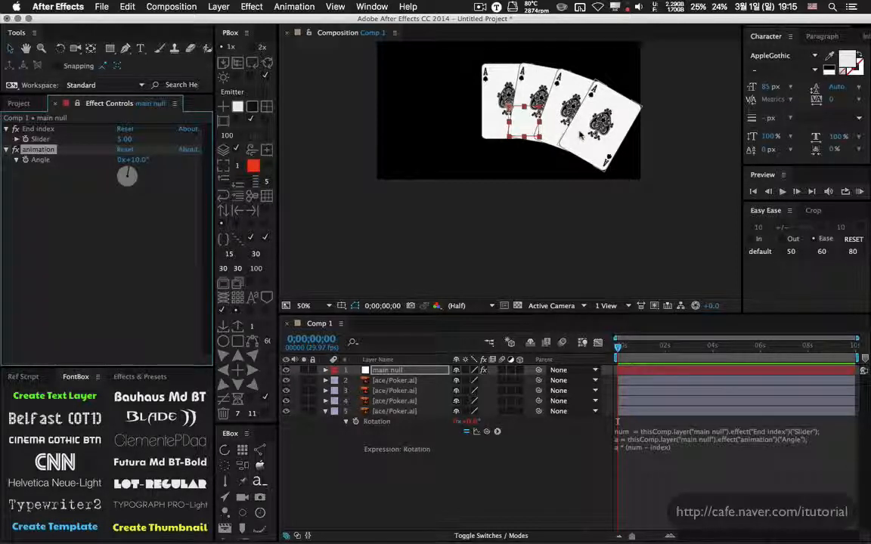
Reset the main null's animation Angle to 0°.
click(136, 160)
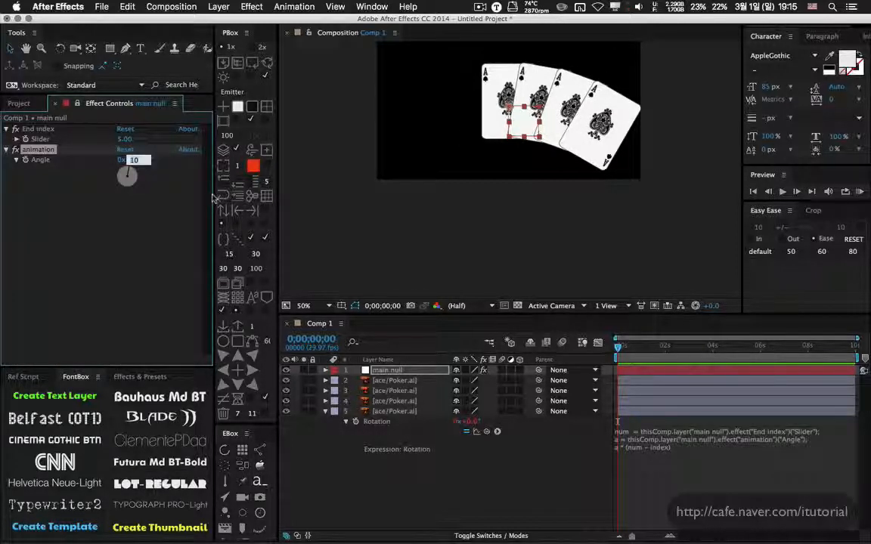
text(0)
key(Return)
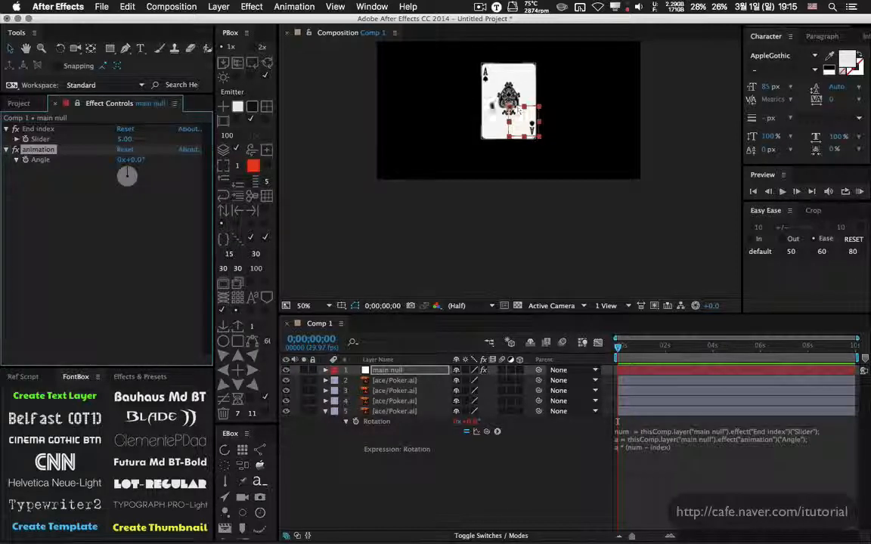
Delete the three upper ace layer copies, keeping the main null and the original ace layer.
click(401, 371)
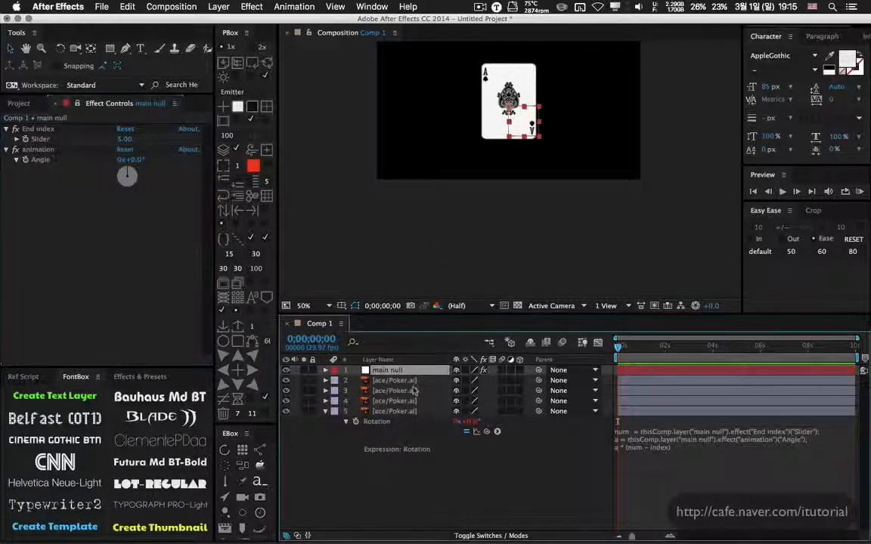
click(412, 382)
shift+click(417, 401)
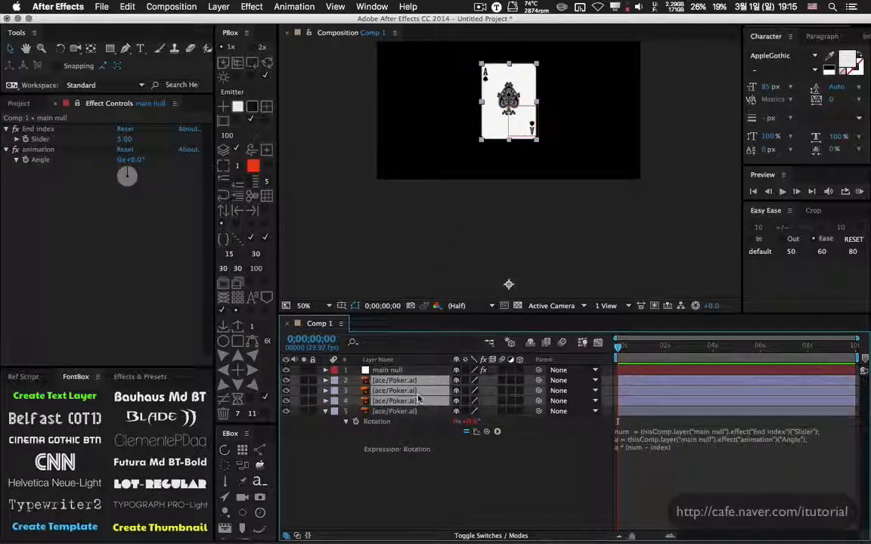
key(Delete)
Parent the ace layer to the main null to try out the null's Rotation, and set the ace layer's parent back to None.
drag(538, 380, 393, 370)
click(406, 370)
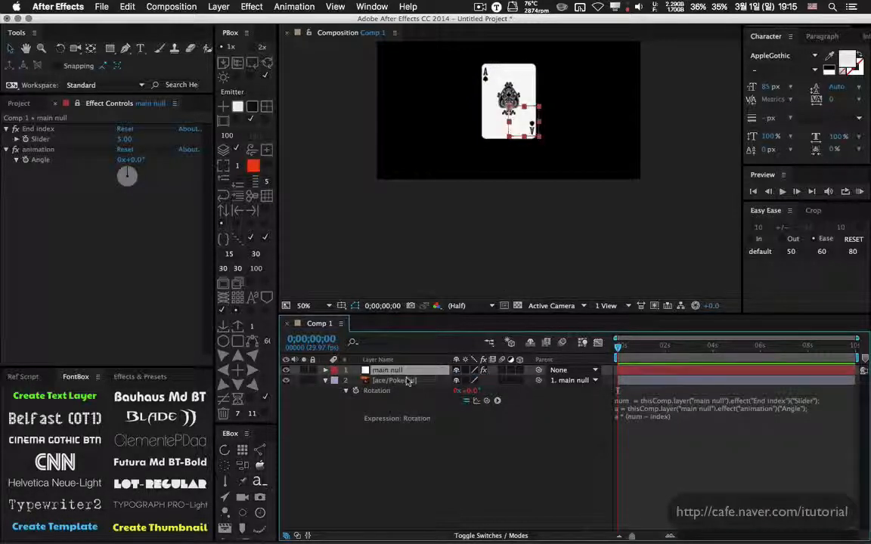
key(r)
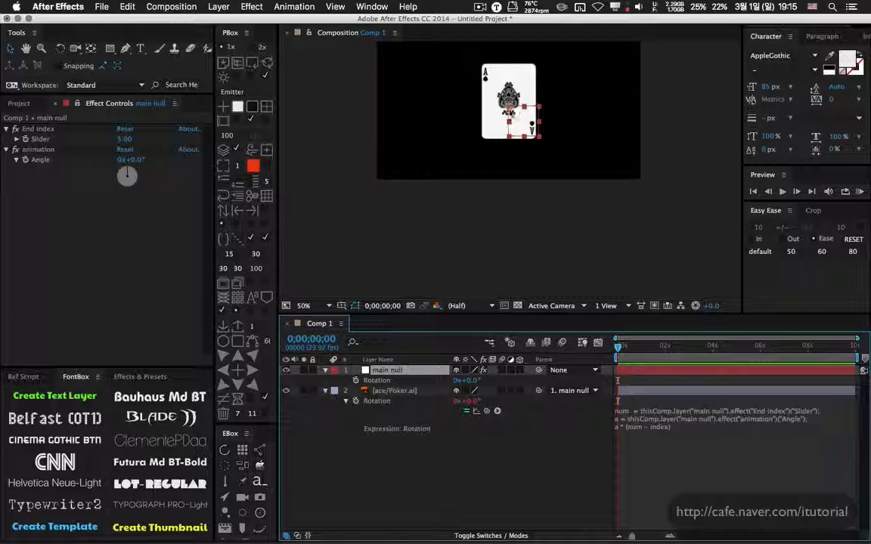
drag(466, 380, 366, 333)
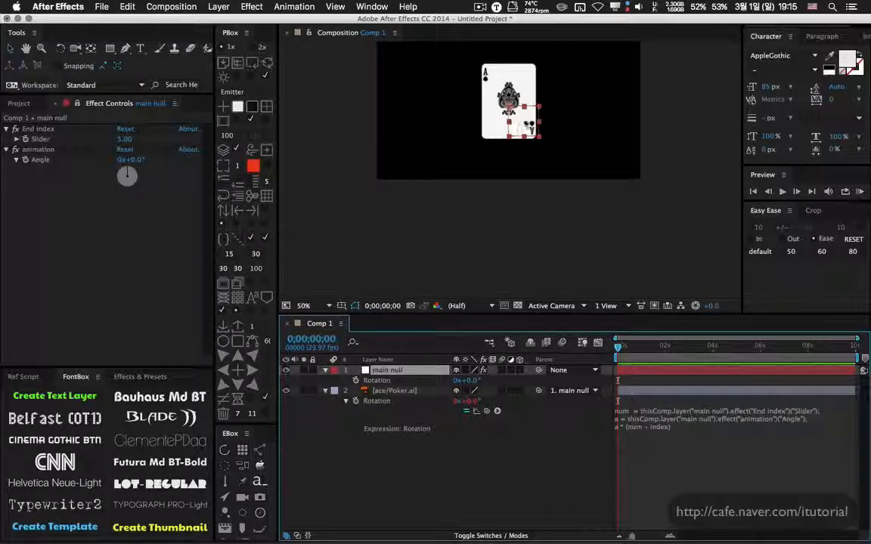
click(571, 390)
click(563, 402)
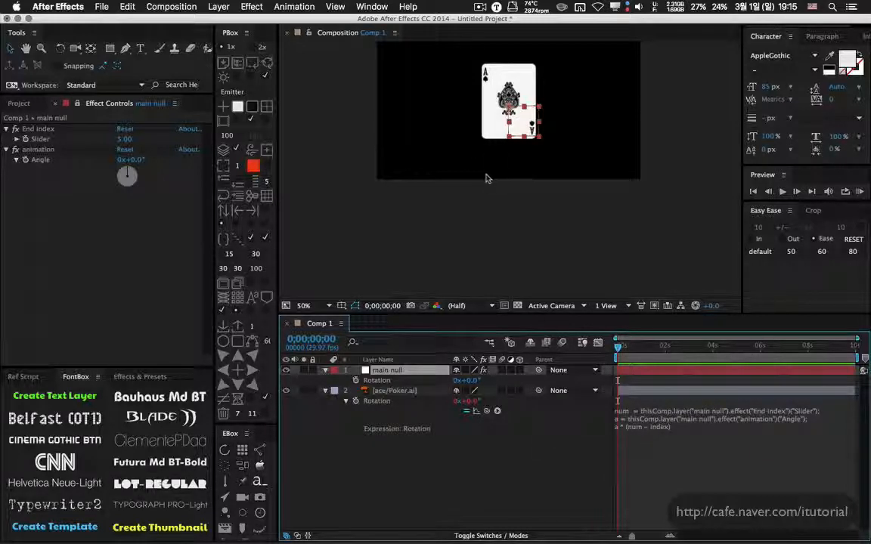
Reveal the ace layer's Anchor Point and Position properties to compare them.
click(408, 391)
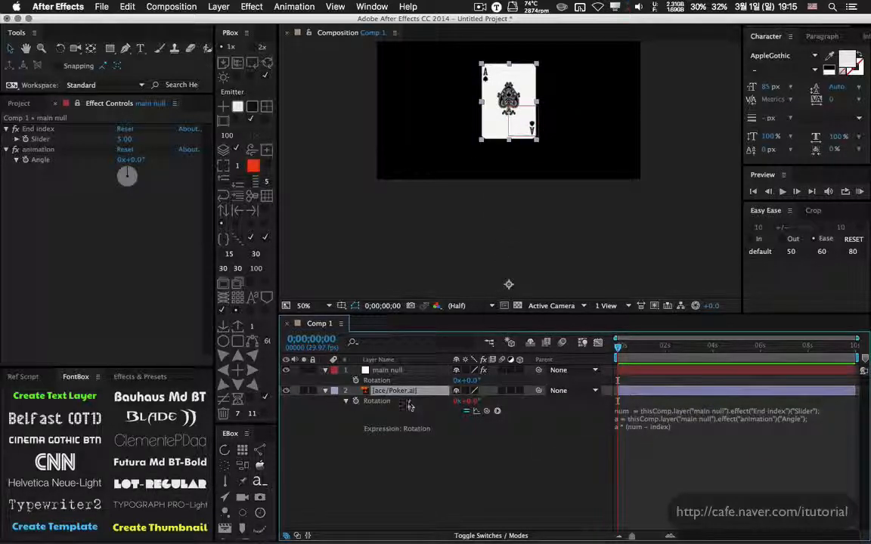
key(a)
key(shift+p)
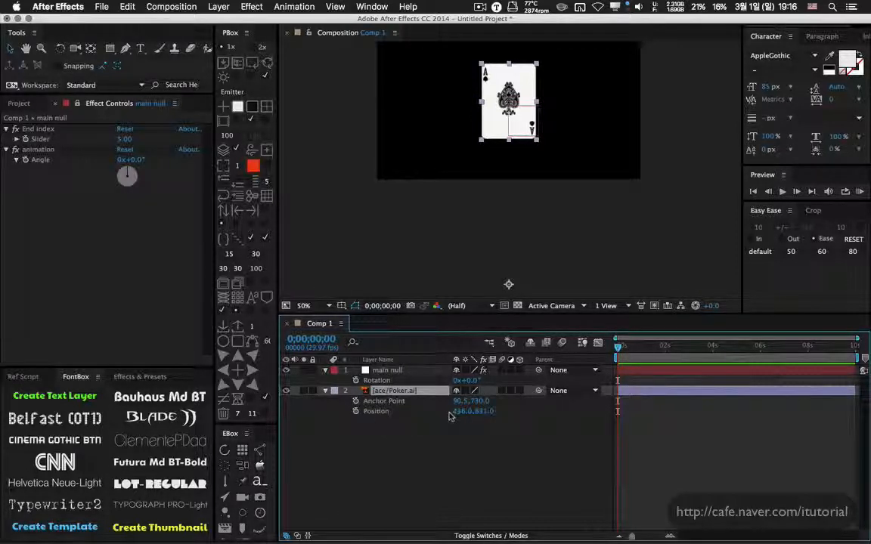
click(512, 423)
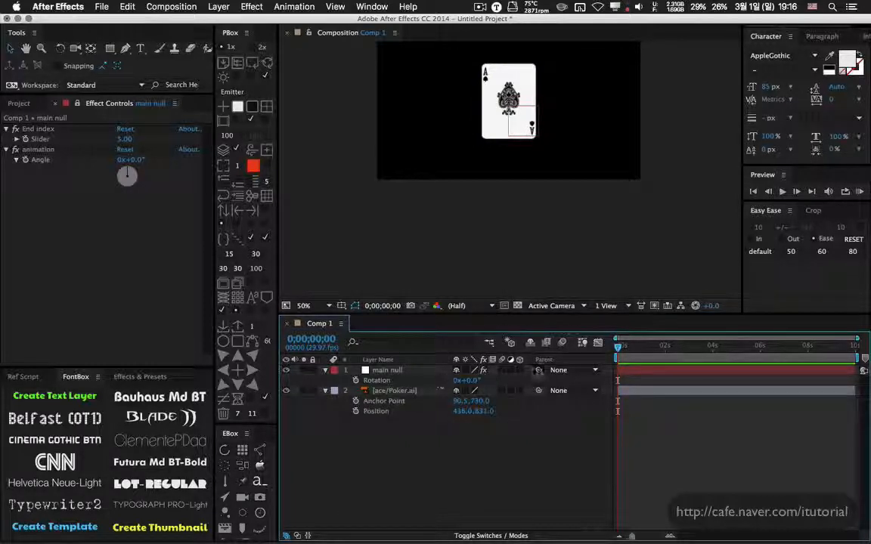
Snap the main null onto the card's anchor point by parenting it to the ace layer, and set its parent back to None.
drag(538, 369, 412, 393)
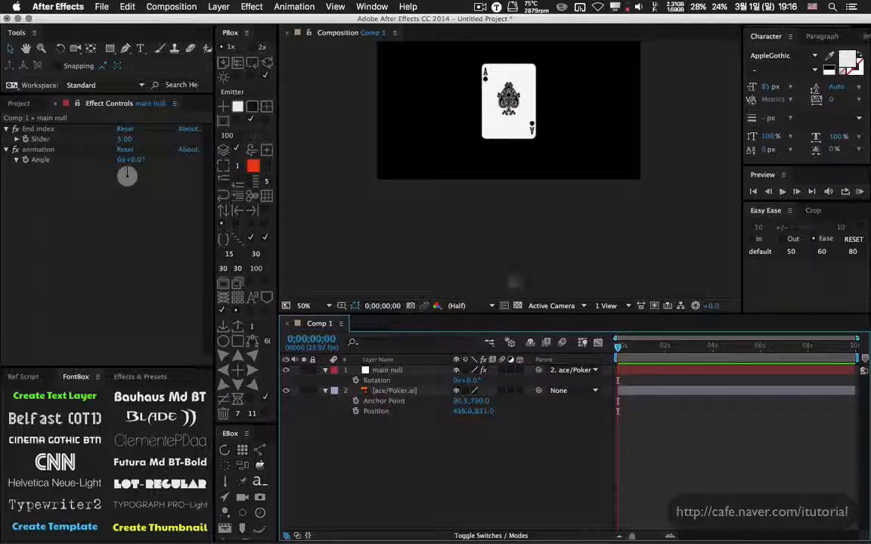
click(393, 390)
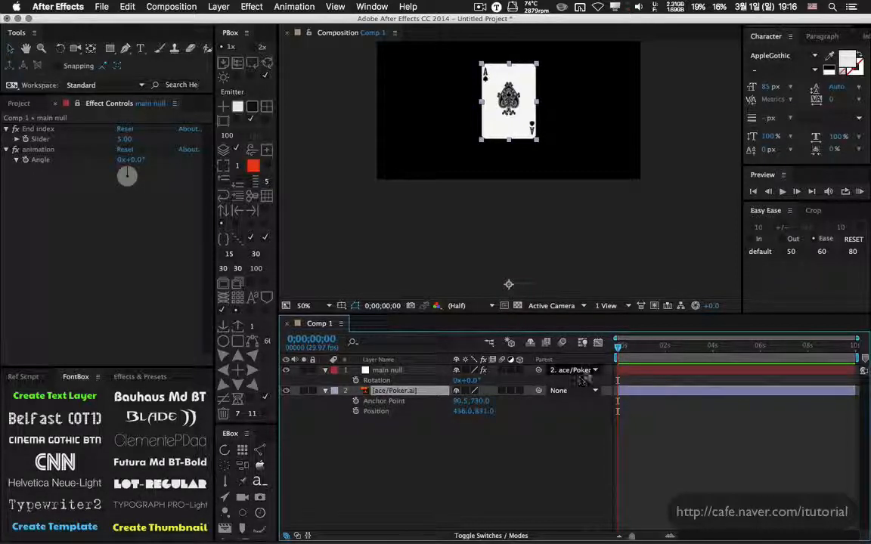
click(572, 370)
click(569, 381)
Parent the ace layer to the main null and set the null's Rotation to -25°.
drag(538, 390, 406, 371)
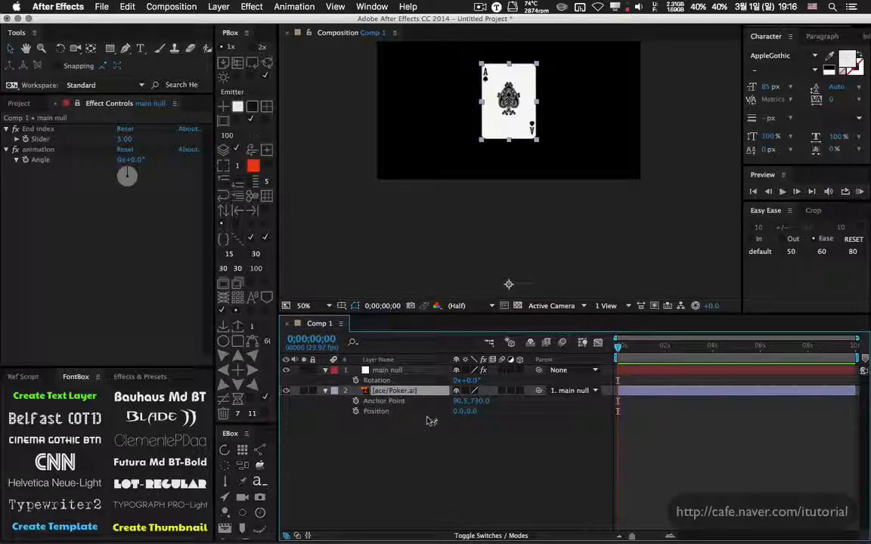
click(401, 370)
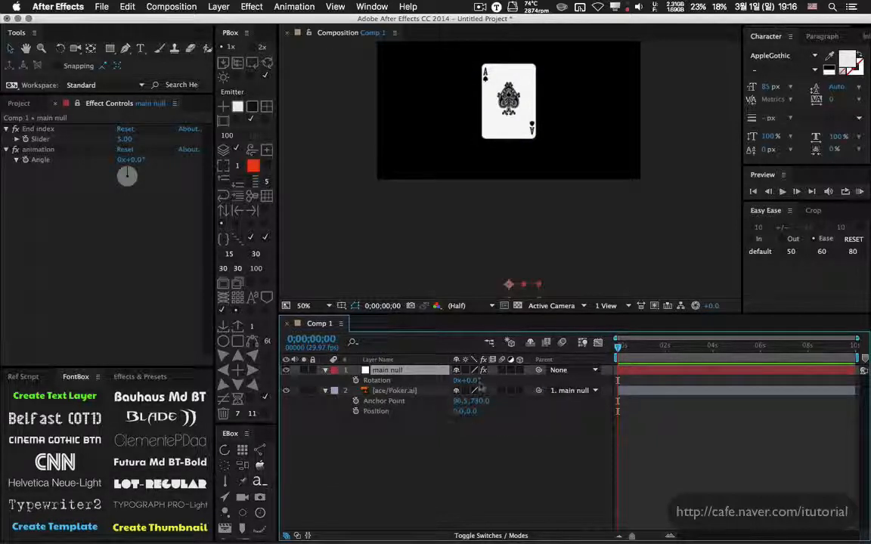
drag(477, 382, 459, 372)
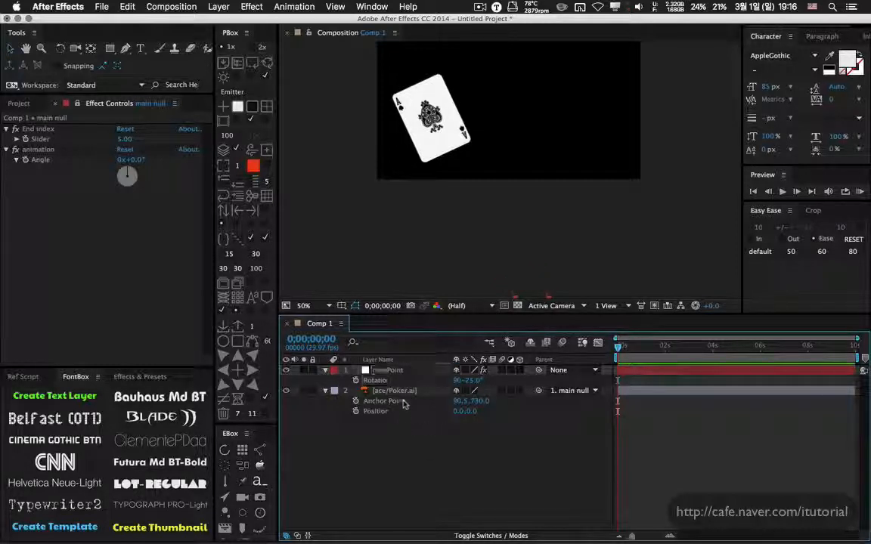
Collapse the ace layer's properties and duplicate the layer six times.
click(350, 391)
click(325, 391)
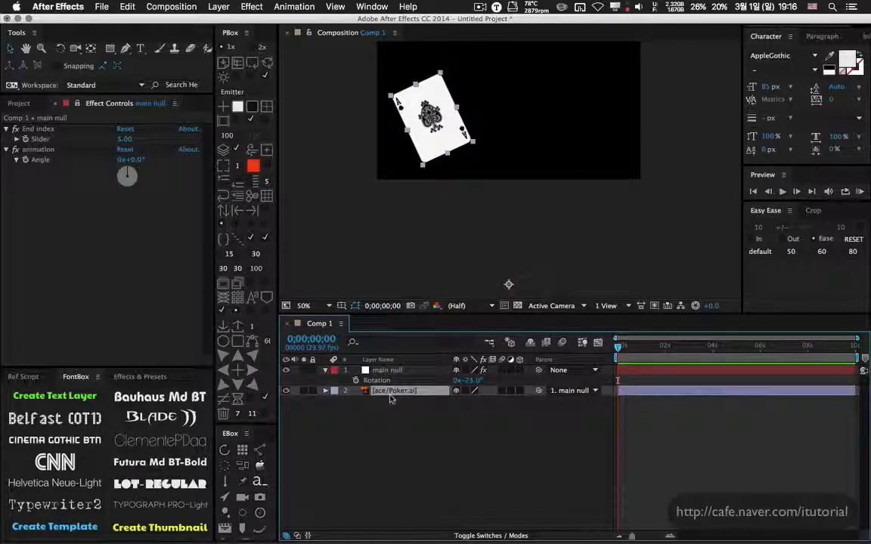
key(super+d)
key(super+d)
key(super+d)
key(super+d)
key(super+d)
key(super+d)
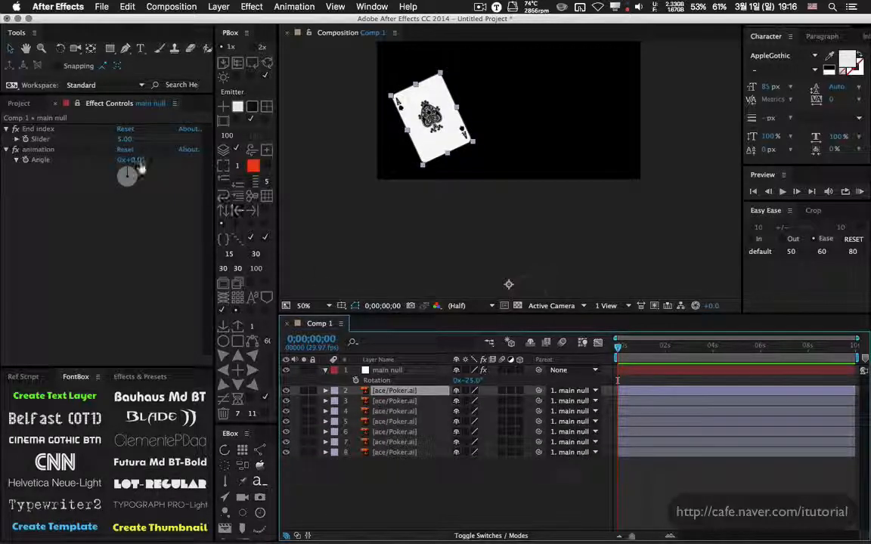
Set the main null's End index Slider to 8 and its animation Angle to 10° to fan out all the cards.
drag(140, 161, 249, 284)
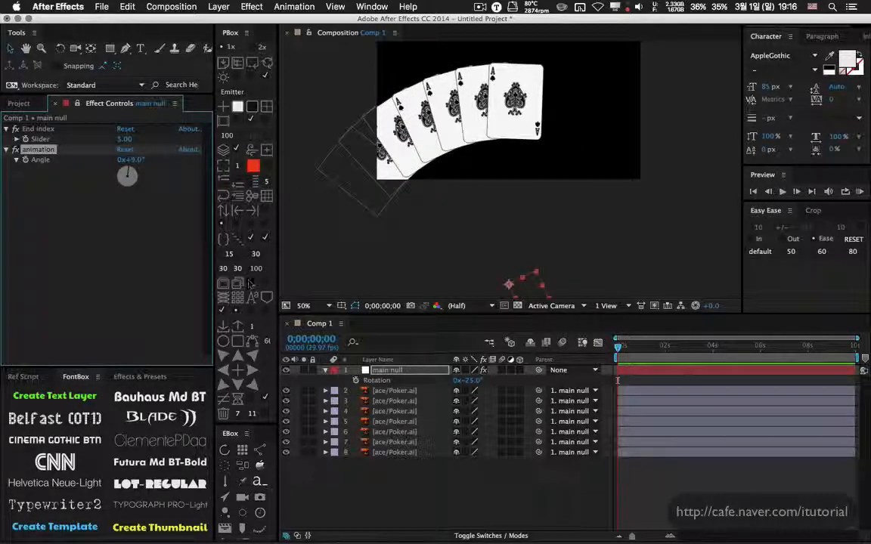
click(124, 139)
text(8)
key(Return)
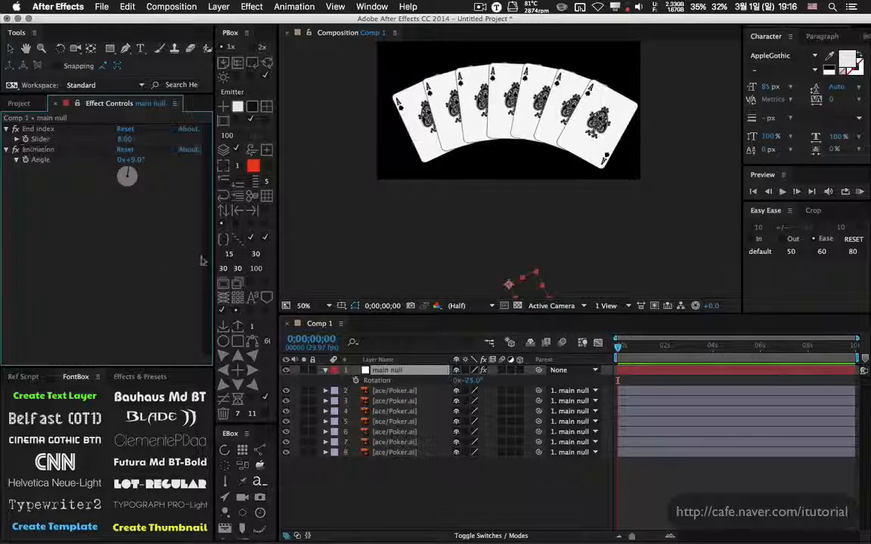
mouse_move(139, 161)
mouse_down()
mouse_move(128, 160)
mouse_move(145, 159)
mouse_move(140, 179)
mouse_up()
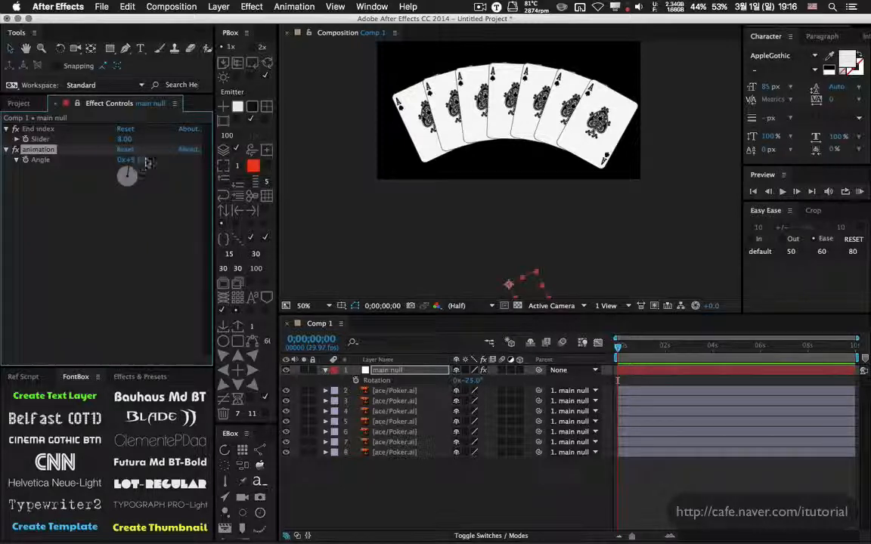
drag(139, 160, 146, 168)
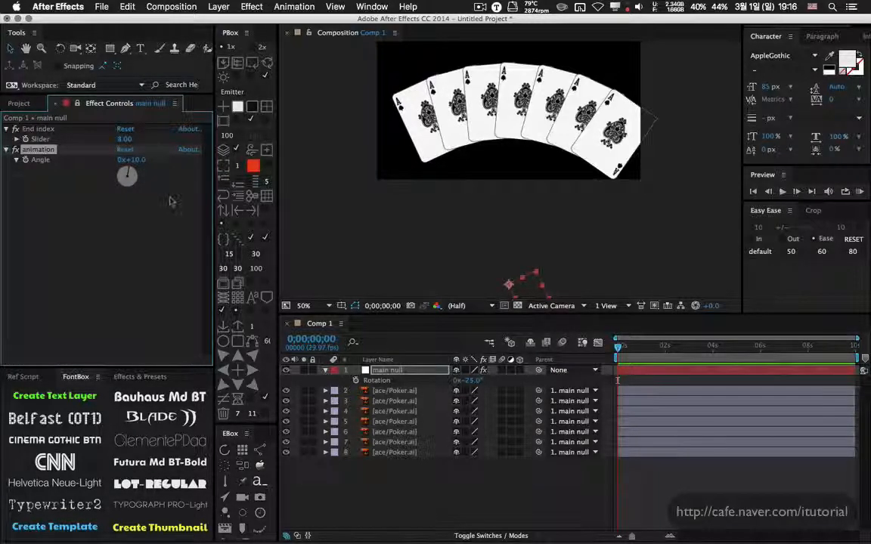
Reset the main null's animation Angle to 0° and delete the extra ace layers so only one card remains.
click(133, 160)
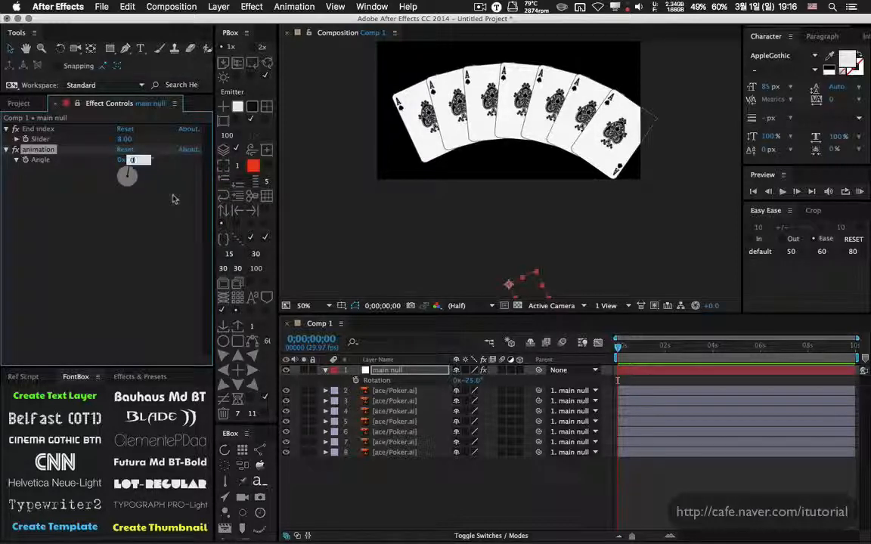
text(0)
key(Return)
click(385, 391)
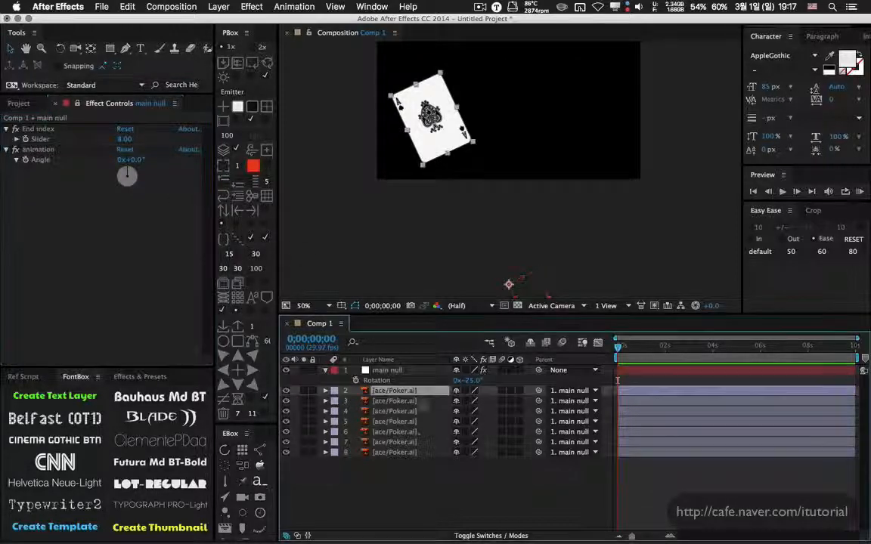
shift+click(413, 442)
key(Delete)
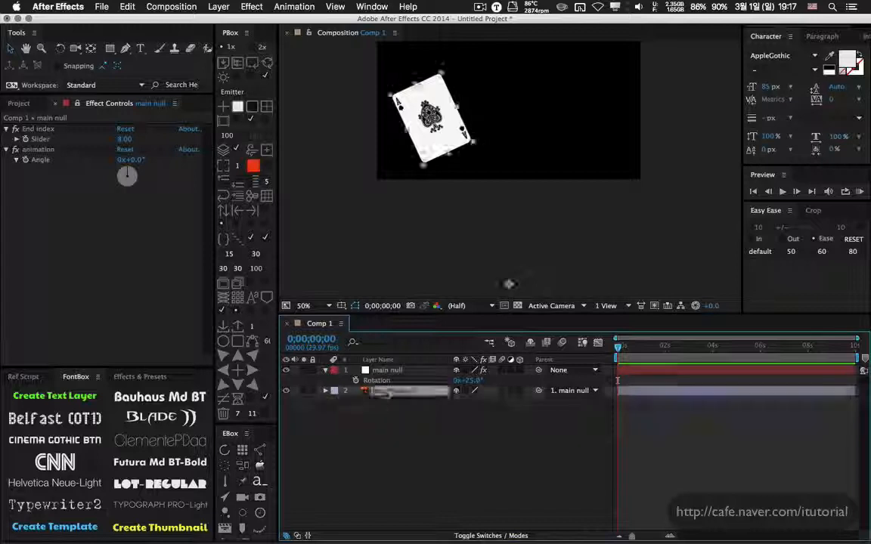
Edit the ace layer's Rotation expression so the animation Angle assigned to variable a is divided by 50.
click(382, 391)
key(e)
key(e)
click(737, 424)
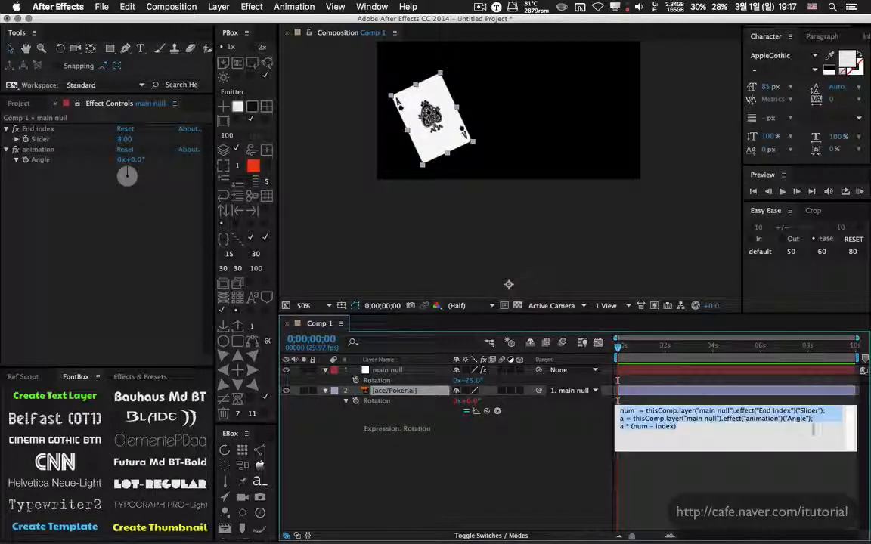
click(812, 418)
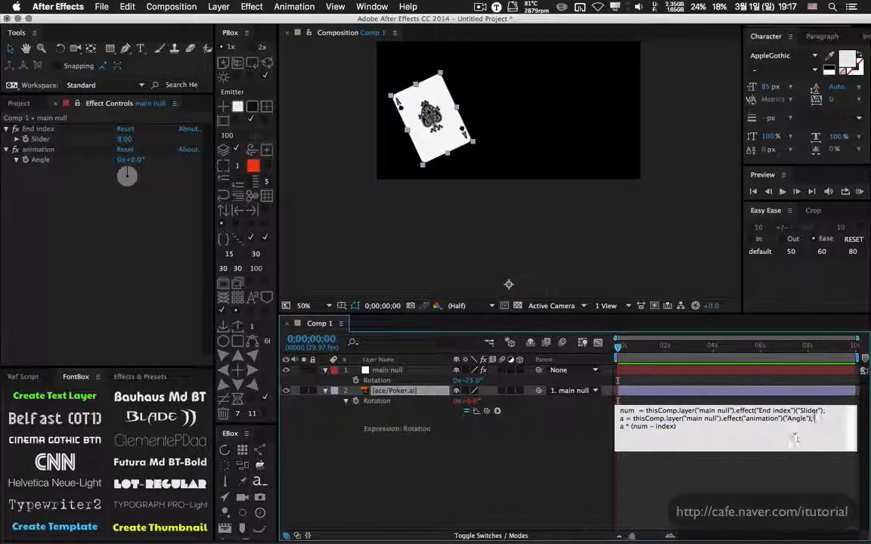
text(/50)
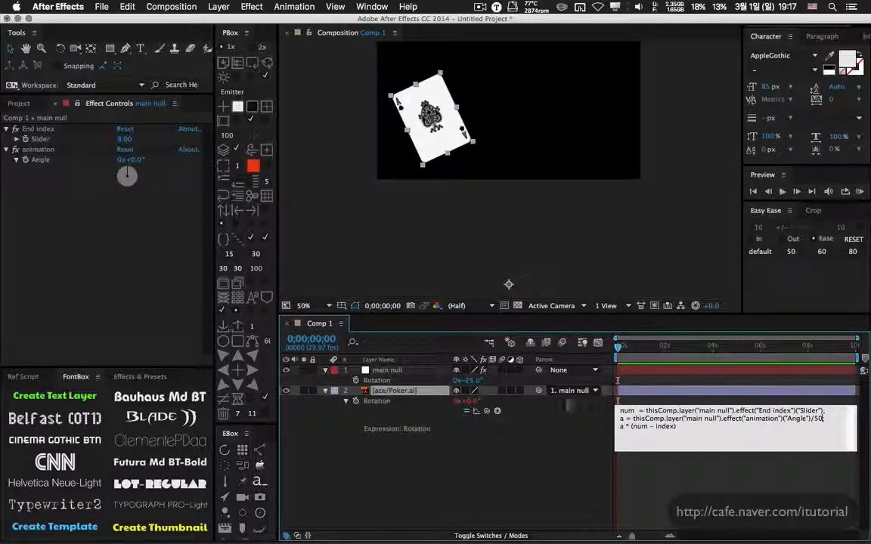
click(560, 422)
Duplicate the ace layer seven times.
click(385, 391)
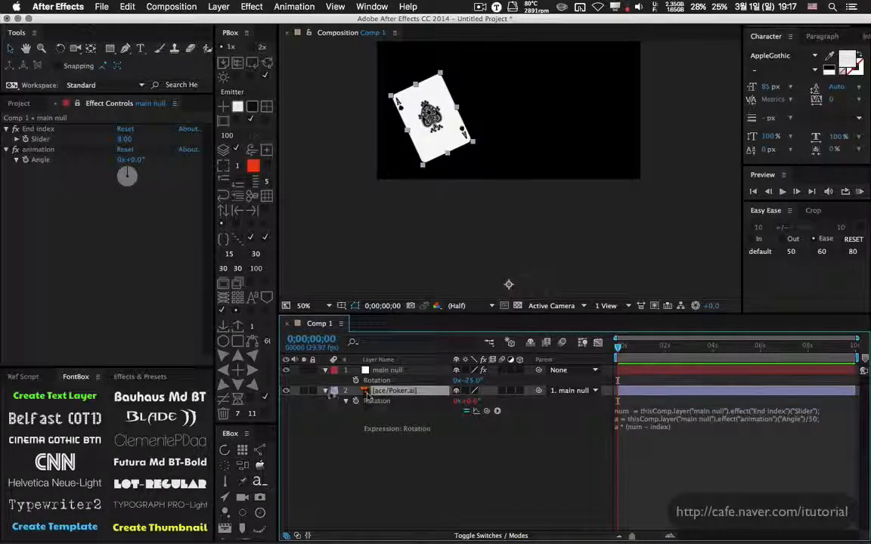
key(super+d)
key(super+d)
key(super+d)
key(super+d)
key(super+d)
key(super+d)
key(super+d)
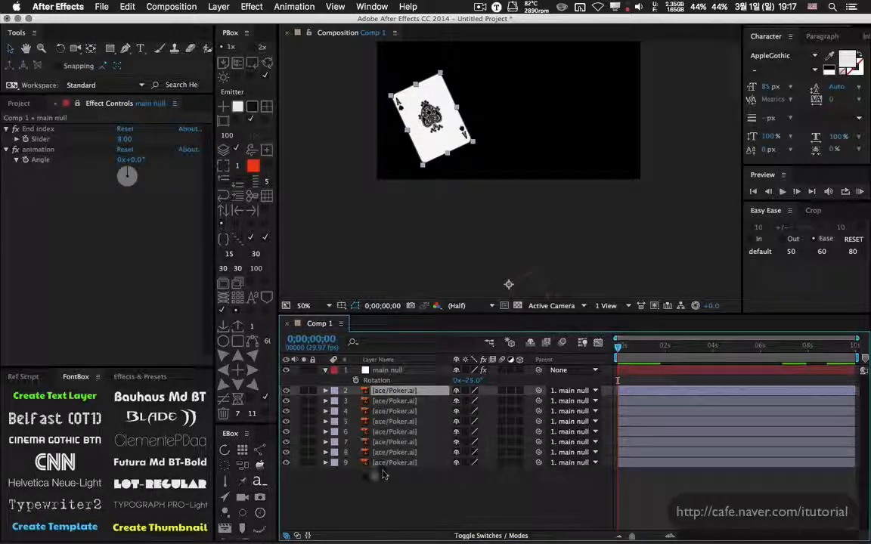
Set the main null's End index Slider to 9 and raise its animation Angle to 1x+13° to fan out the cards.
click(126, 139)
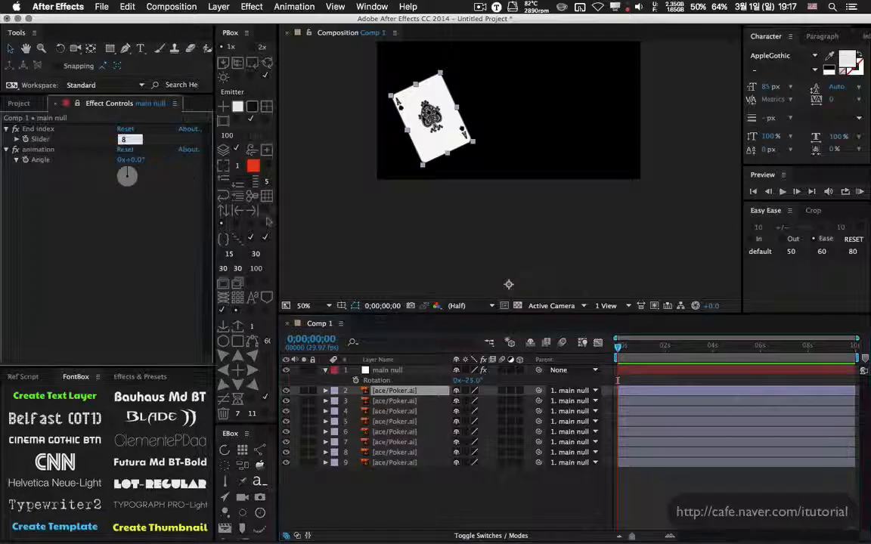
text(9)
key(Return)
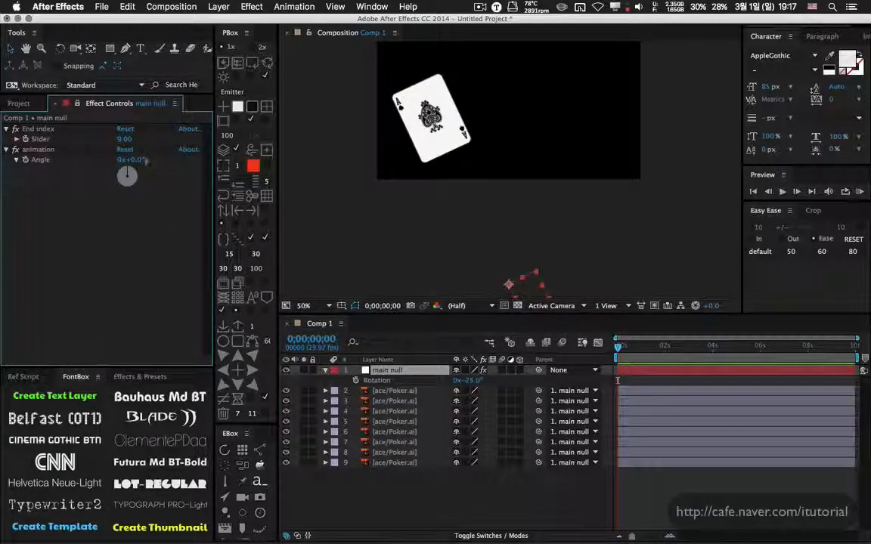
drag(134, 160, 405, 282)
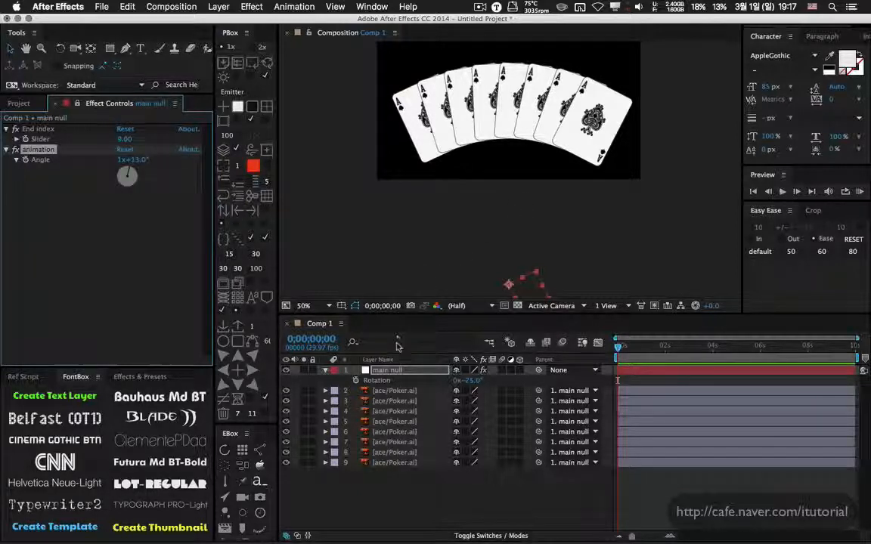
Turn the main null and all eight card layers into 3D layers.
drag(520, 371, 520, 504)
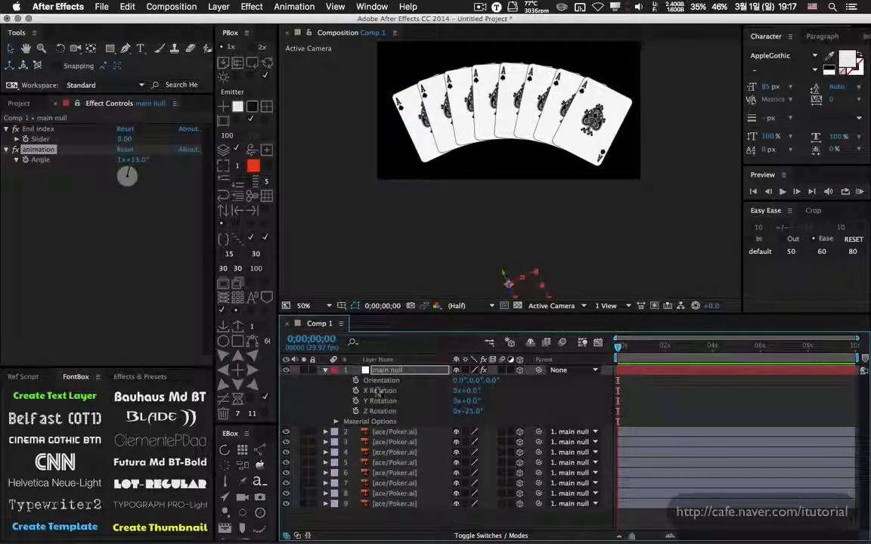
Try out a small Y Rotation on the main null and undo it.
click(495, 400)
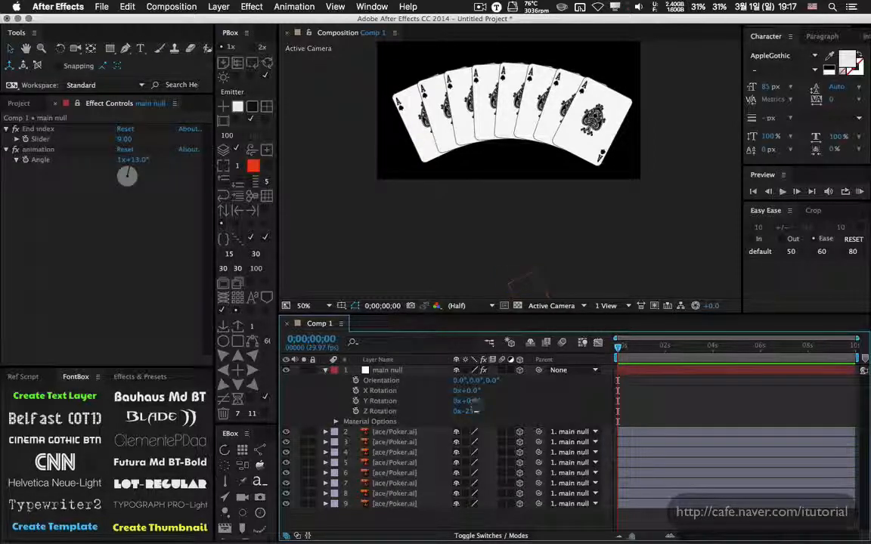
mouse_move(469, 401)
mouse_down()
mouse_move(574, 401)
mouse_move(467, 383)
mouse_move(477, 402)
mouse_up()
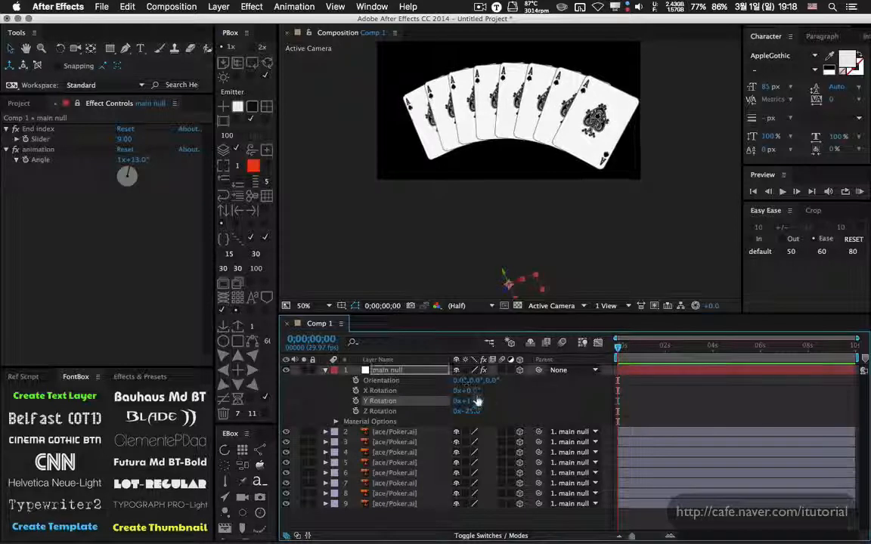
key(super+z)
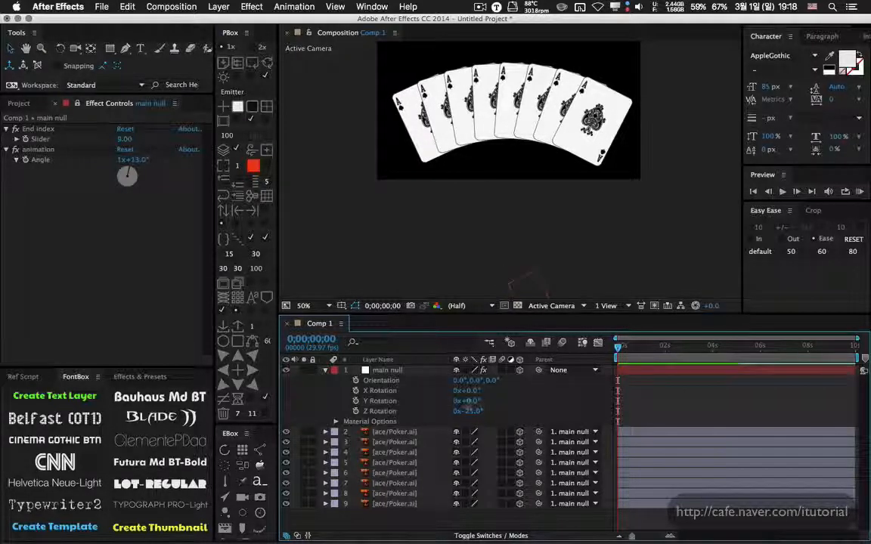
Collapse the main null's properties and replace the source of card layer 8 with two/Poker.ai.
click(327, 371)
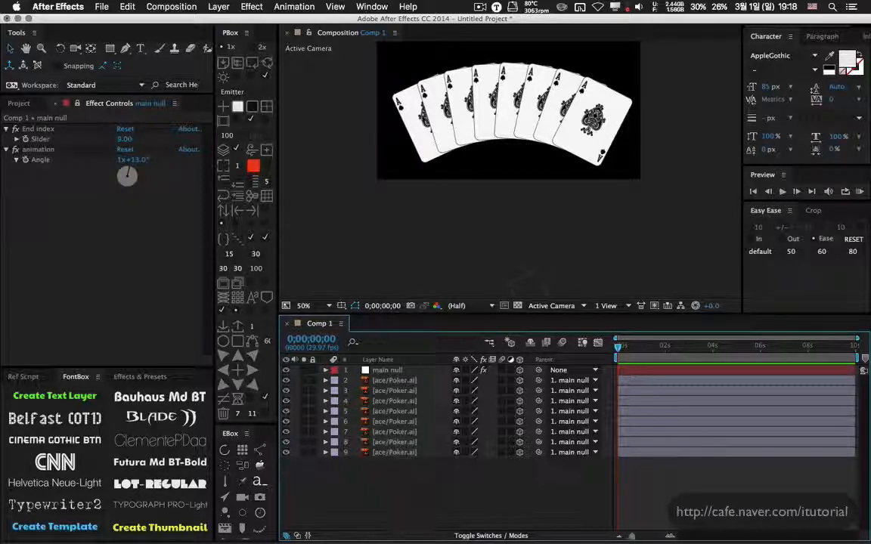
click(23, 103)
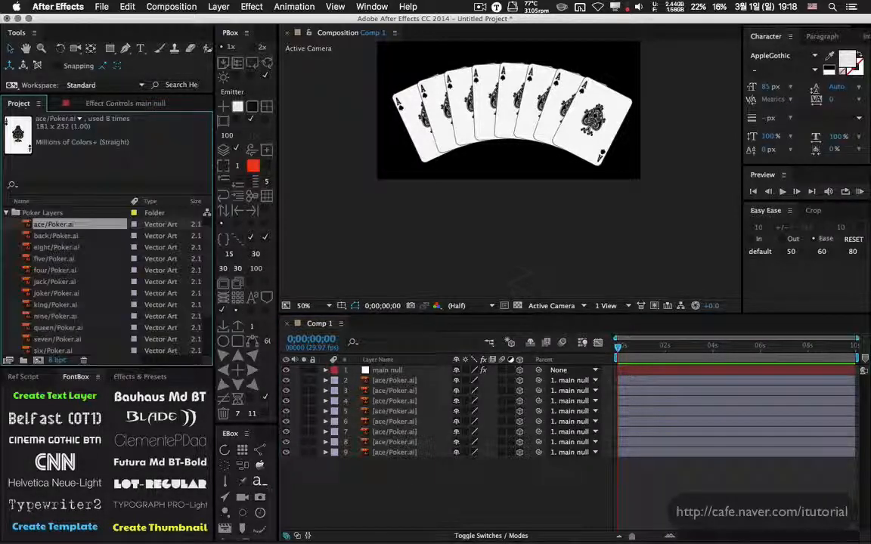
click(408, 451)
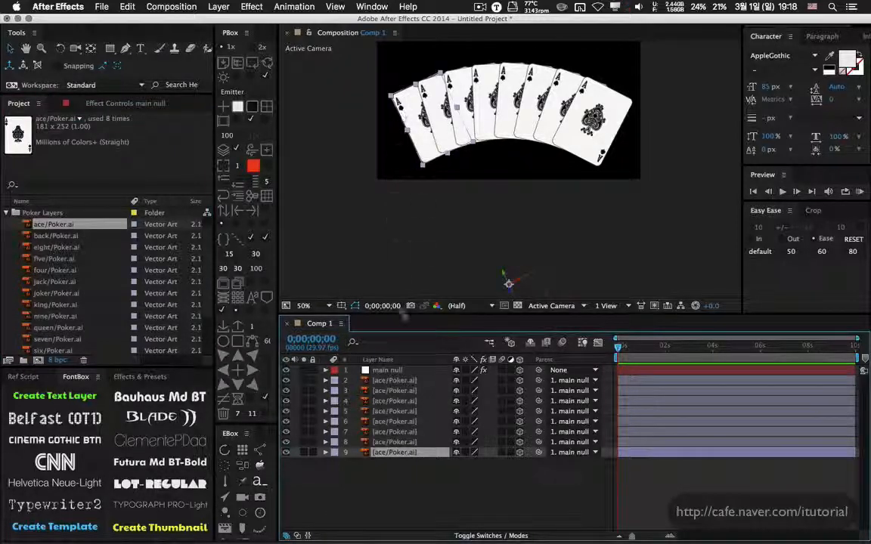
click(393, 441)
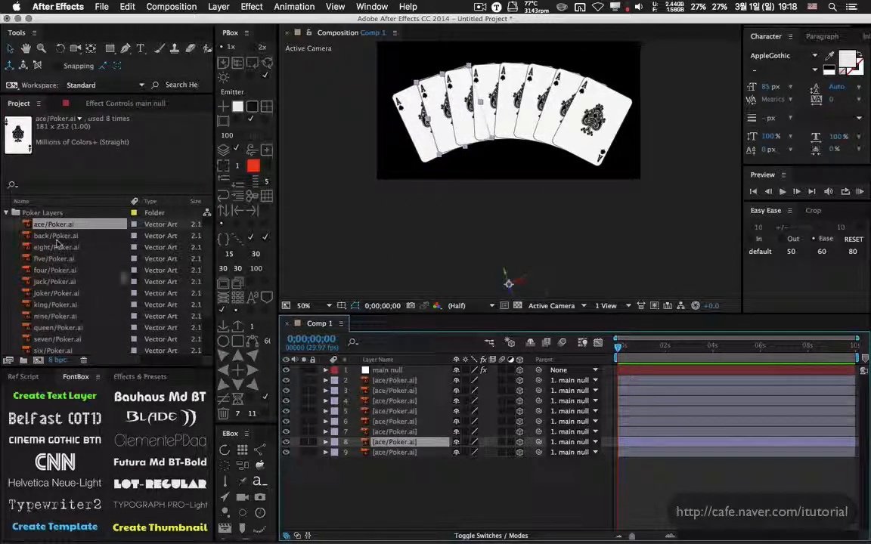
scroll(114, 287, down, 3)
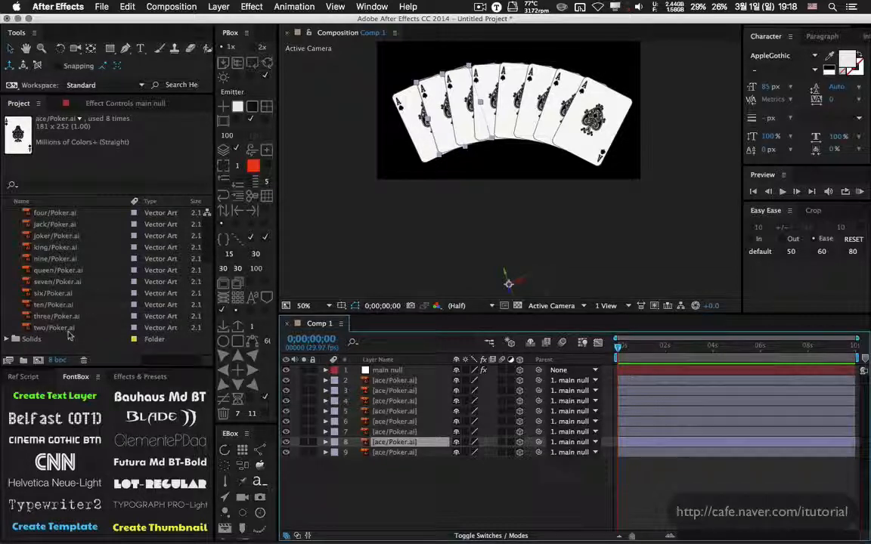
drag(63, 329, 395, 442)
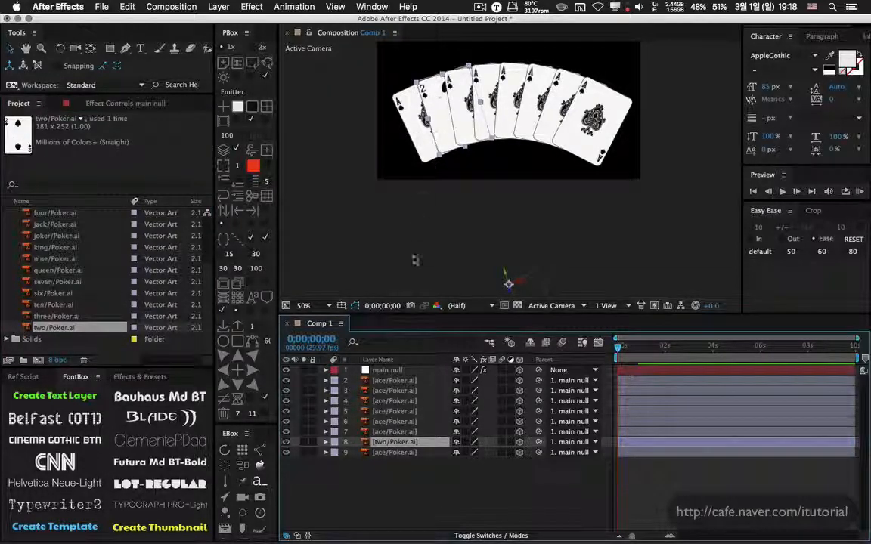
Replace the sources of card layers 7 and 6 with three/Poker.ai and four/Poker.ai.
click(396, 431)
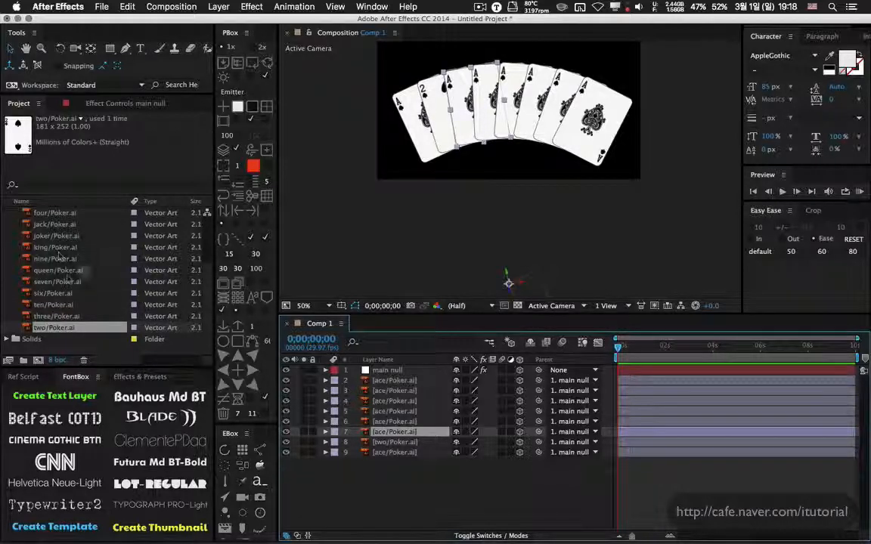
drag(64, 318, 395, 436)
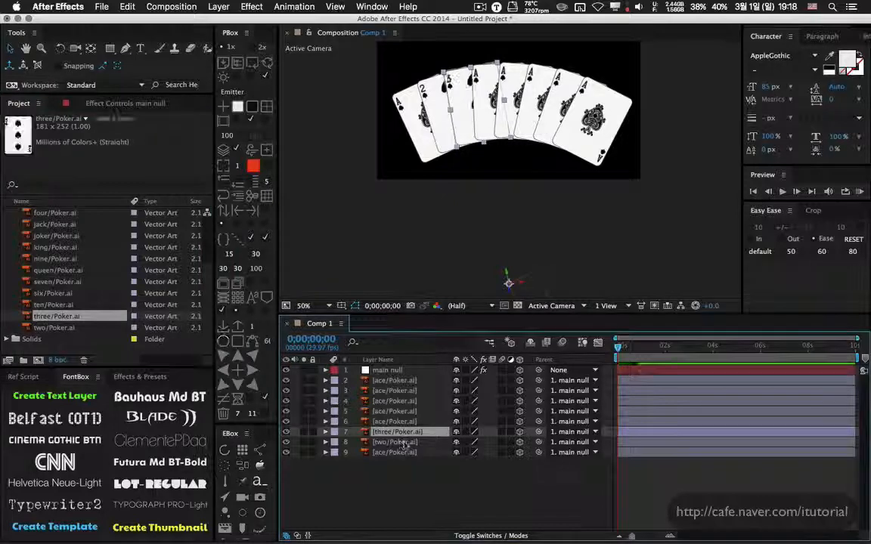
click(391, 422)
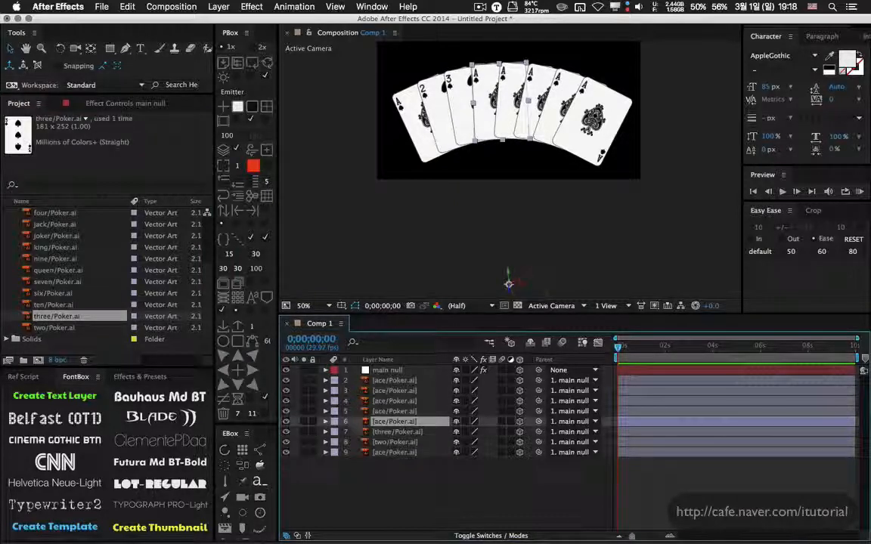
scroll(205, 247, up, 3)
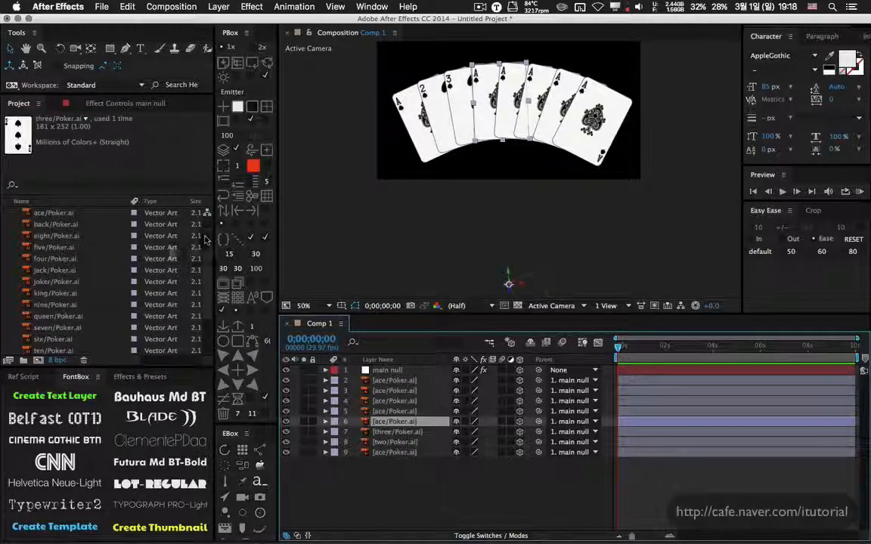
drag(67, 260, 388, 422)
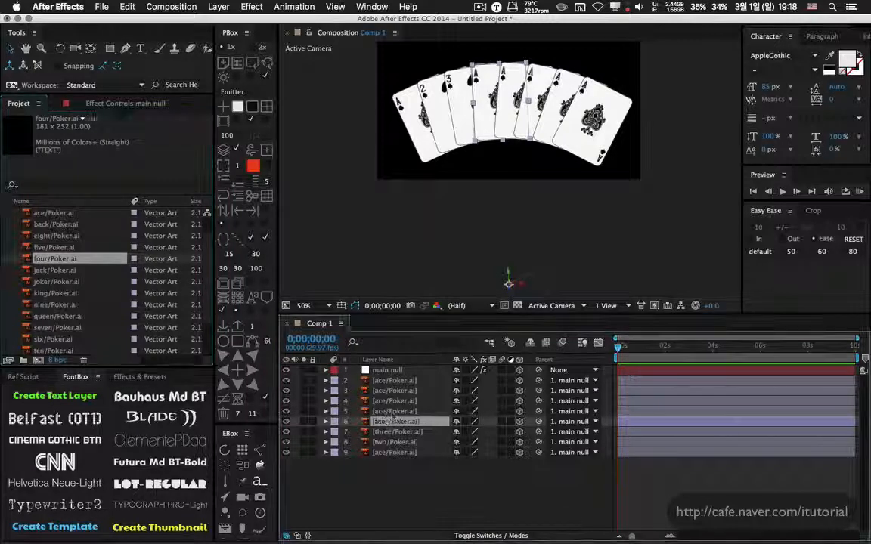
Replace the sources of card layers 5 and 4 with five/Poker.ai and six/Poker.ai.
click(393, 412)
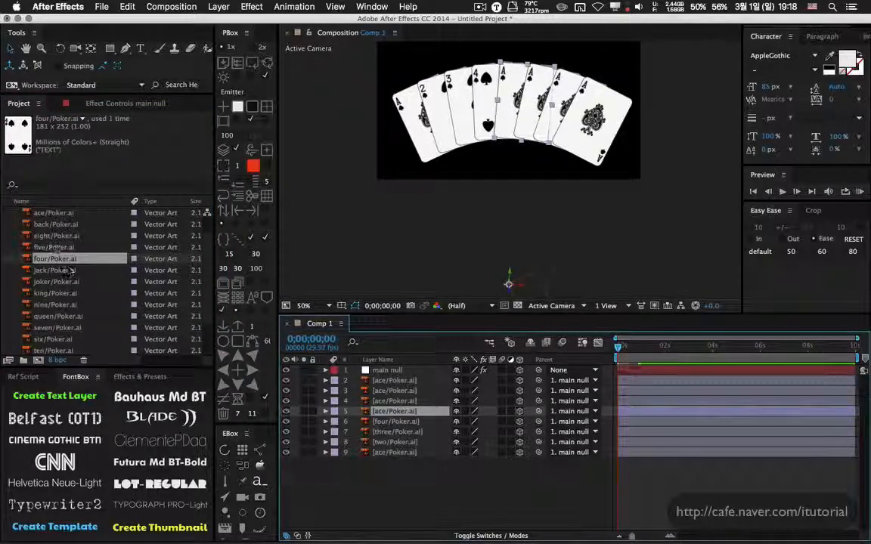
click(55, 247)
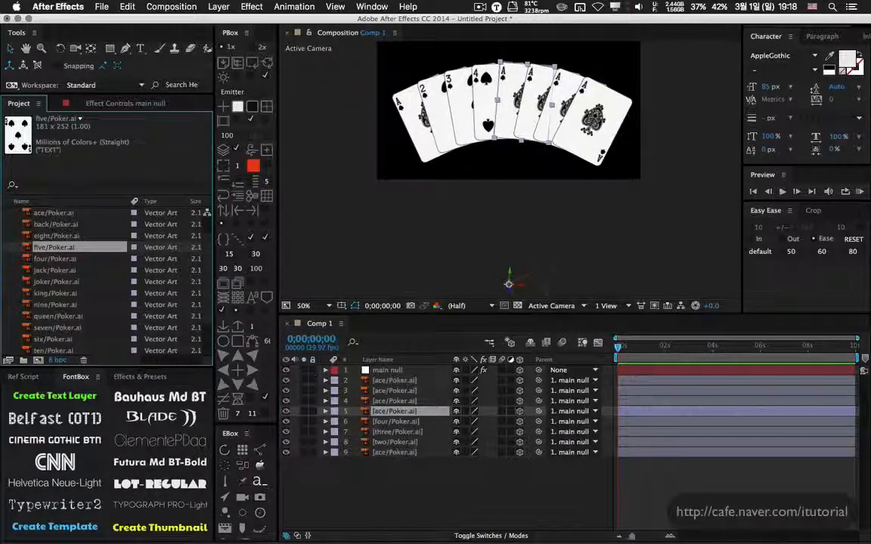
drag(382, 410, 384, 412)
click(393, 400)
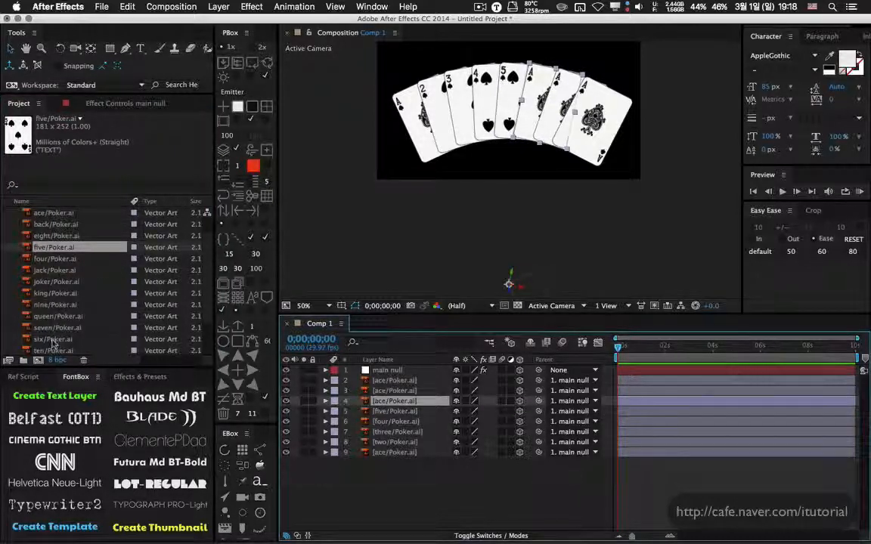
click(53, 340)
drag(390, 402, 390, 401)
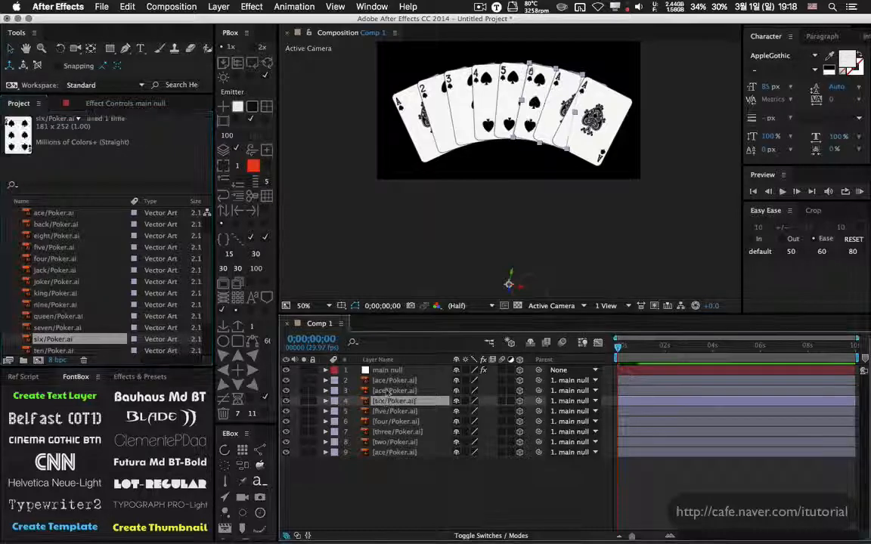
Replace the sources of card layers 3 and 2 with seven/Poker.ai and eight/Poker.ai.
click(393, 390)
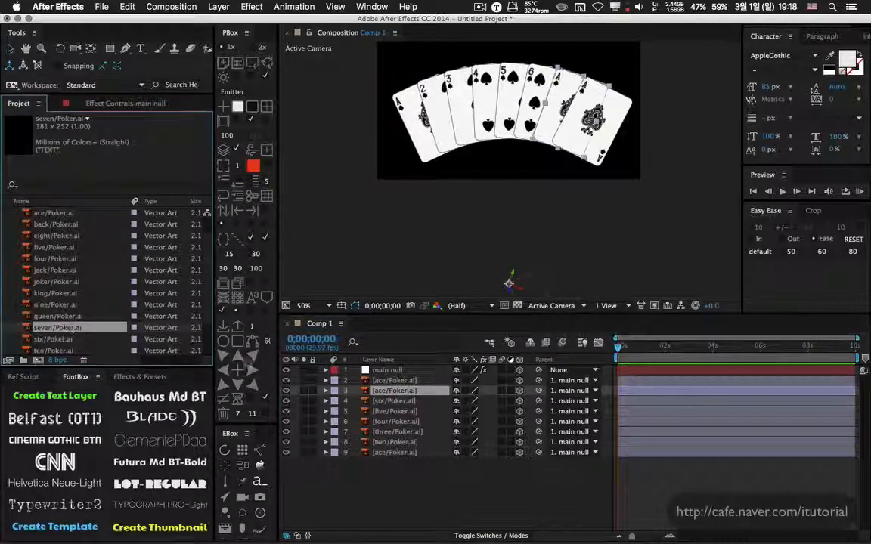
drag(57, 328, 393, 388)
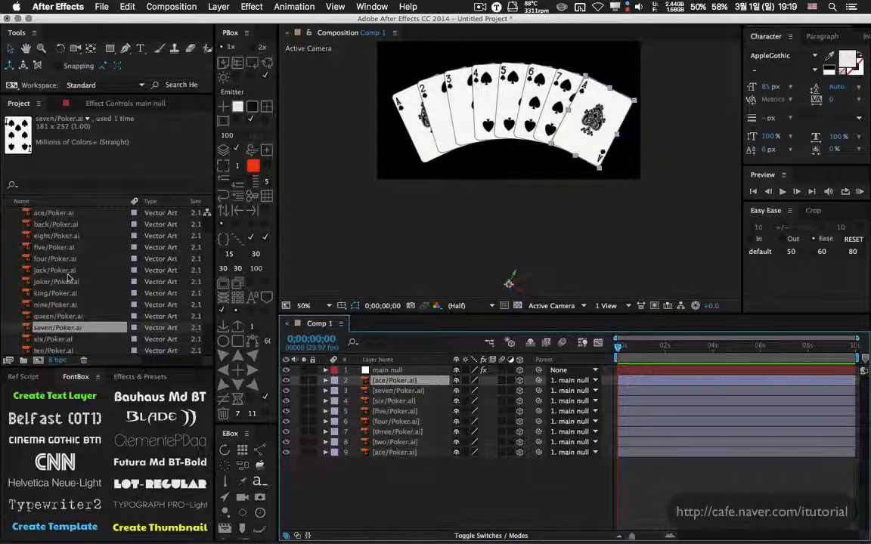
drag(56, 236, 392, 382)
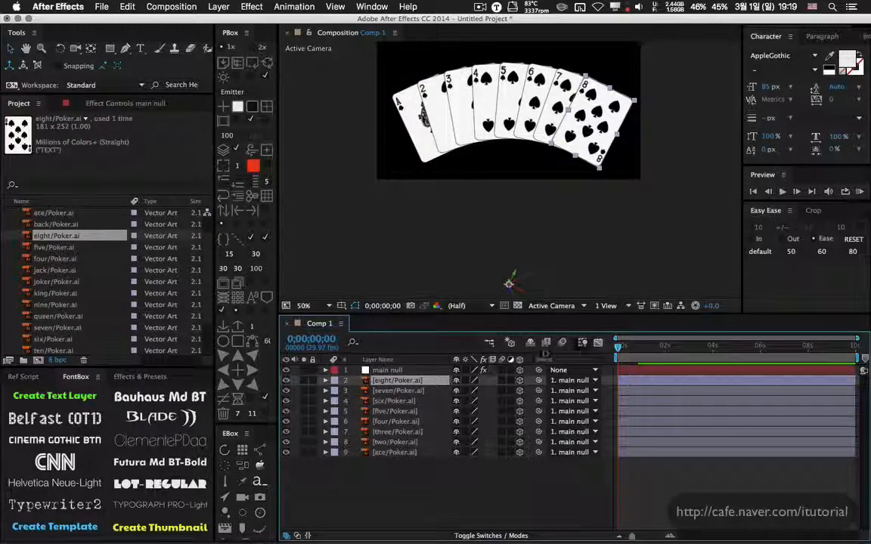
Adjust the main null's animation Angle to 1x+18° to widen the fan slightly.
click(95, 103)
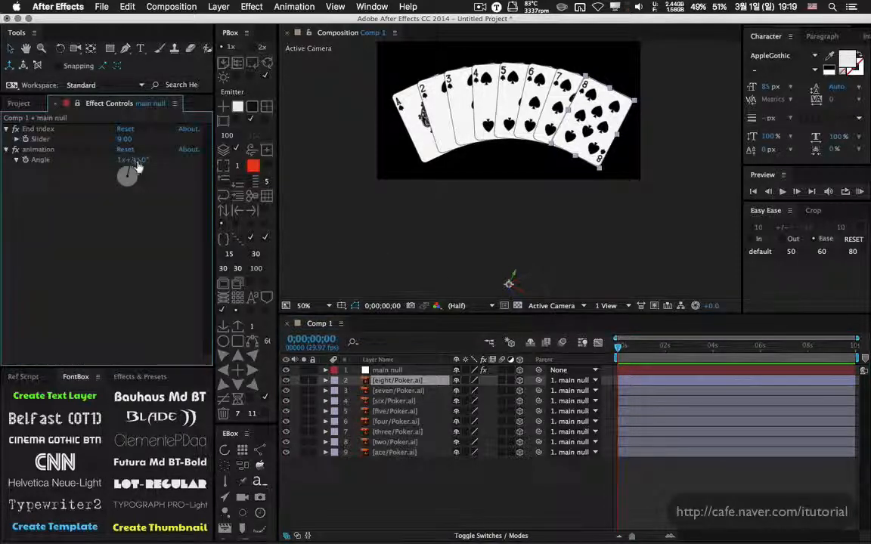
drag(139, 164, 156, 175)
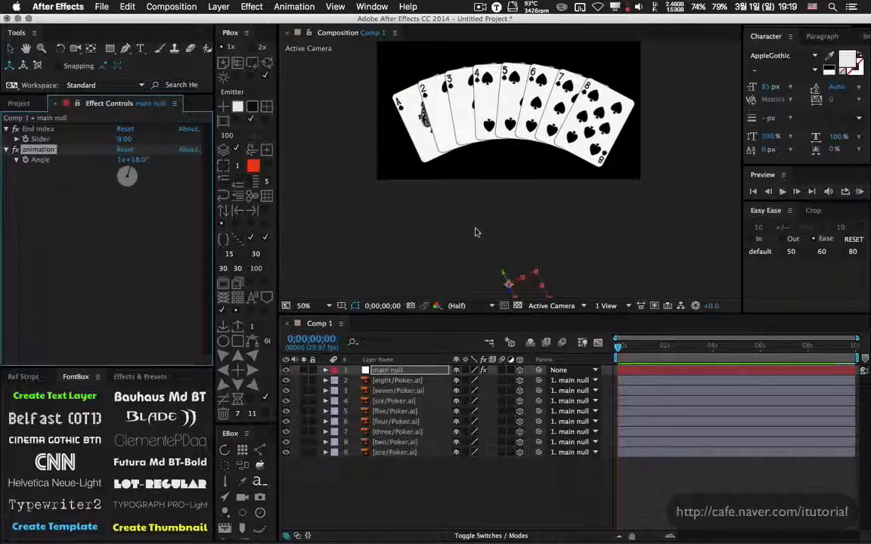
Reveal the main null's rotation properties and try turning the card fan about the Y axis.
click(403, 374)
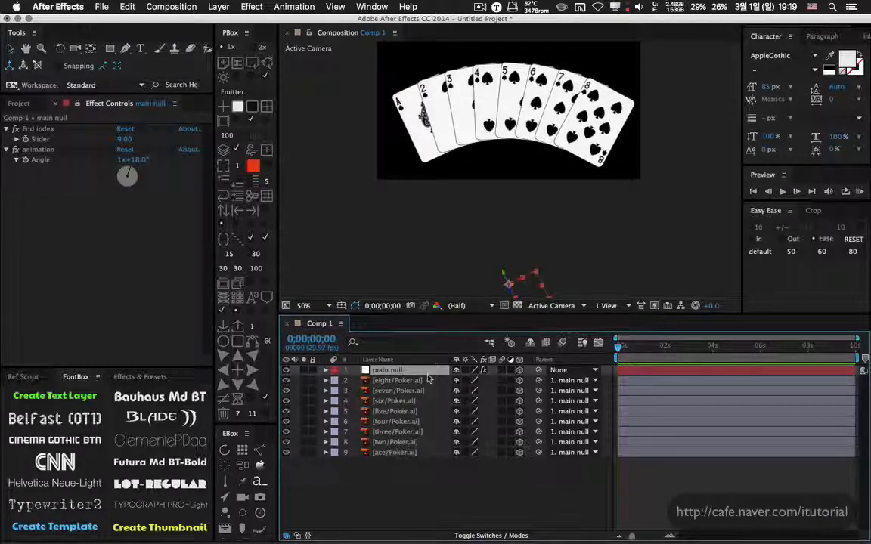
key(r)
mouse_move(467, 400)
mouse_down()
mouse_move(526, 399)
mouse_move(477, 400)
mouse_up()
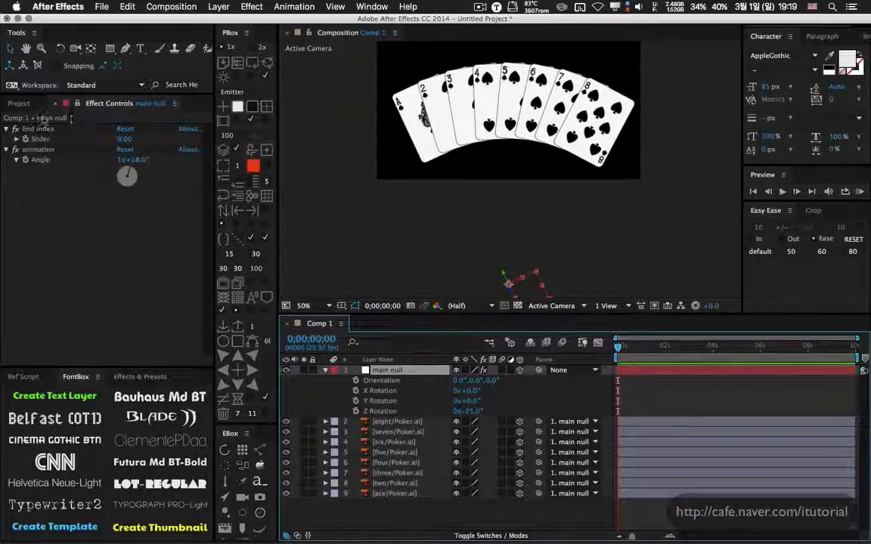
Add back/Poker.ai to the composition beneath the ace/Poker.ai layer and hide it.
click(21, 103)
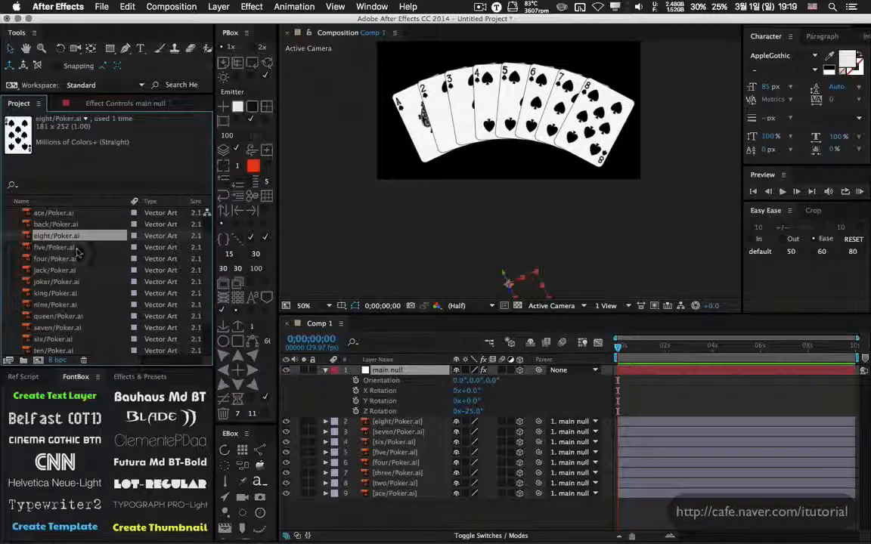
click(56, 224)
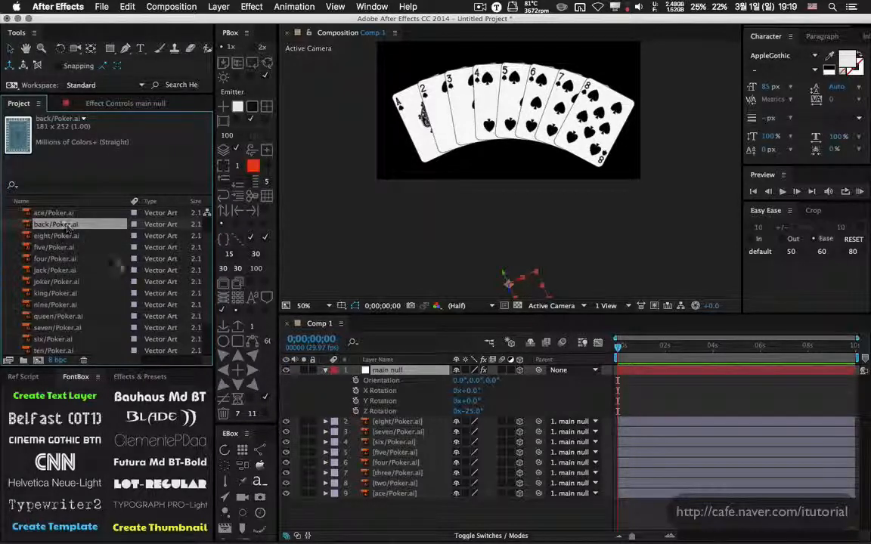
drag(56, 225, 389, 511)
click(286, 504)
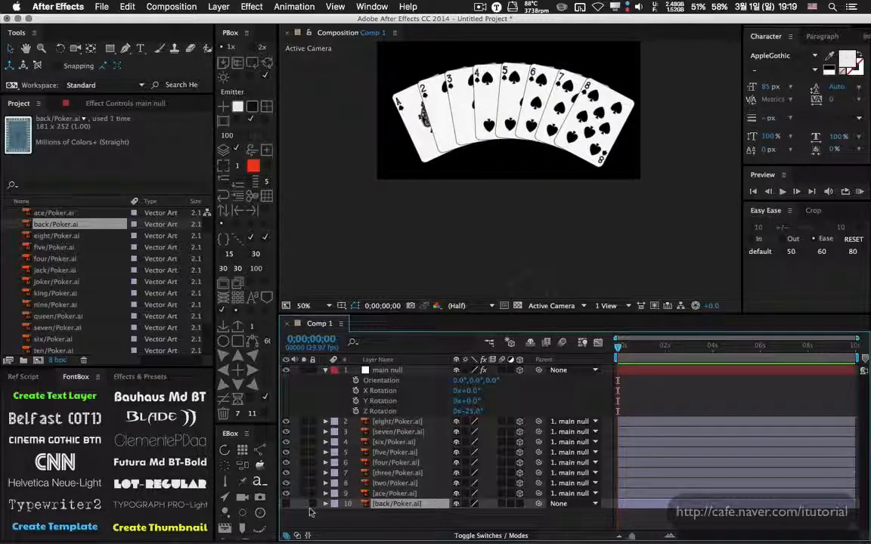
Apply the Calculations effect to the eight/Poker.ai layer with 10. back/Poker.ai as its Second Layer.
click(414, 494)
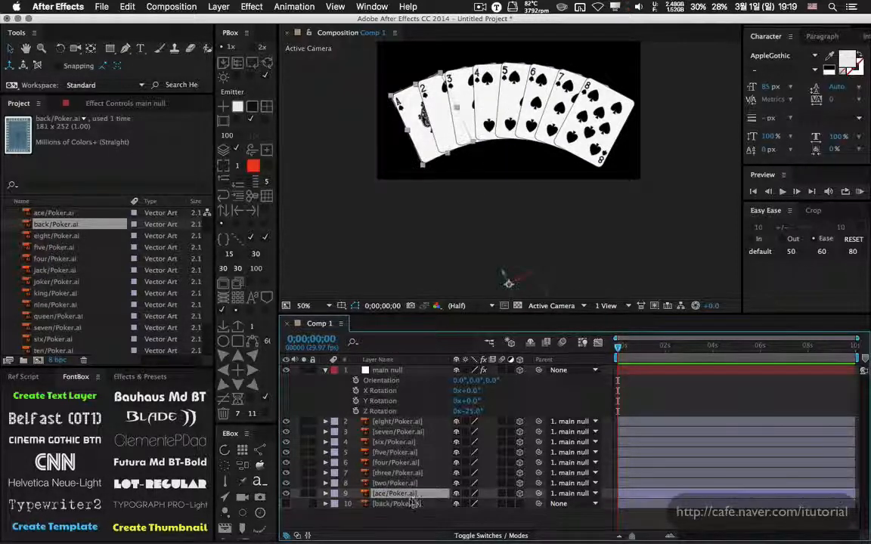
click(397, 421)
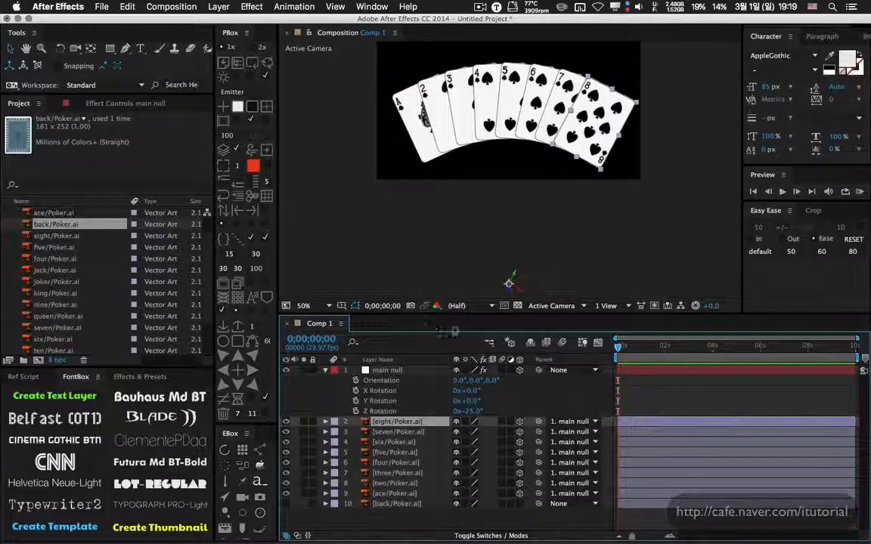
click(400, 504)
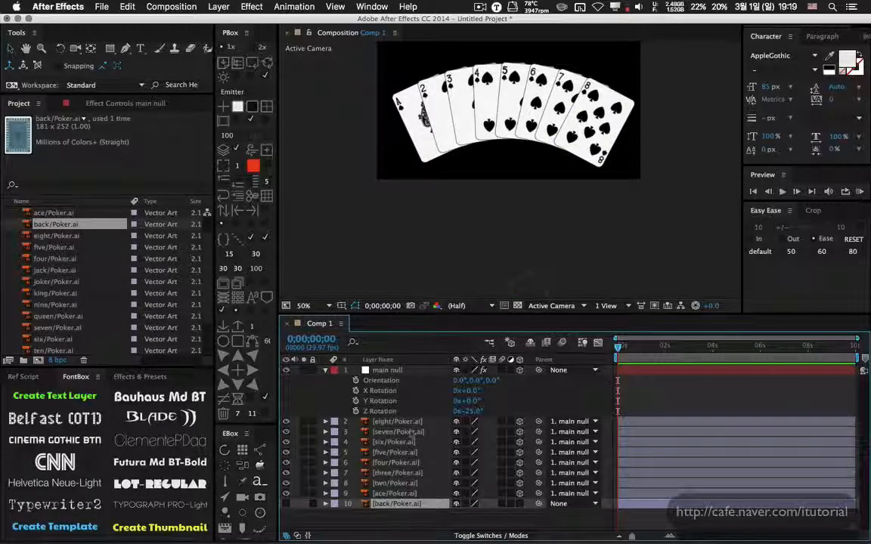
click(393, 421)
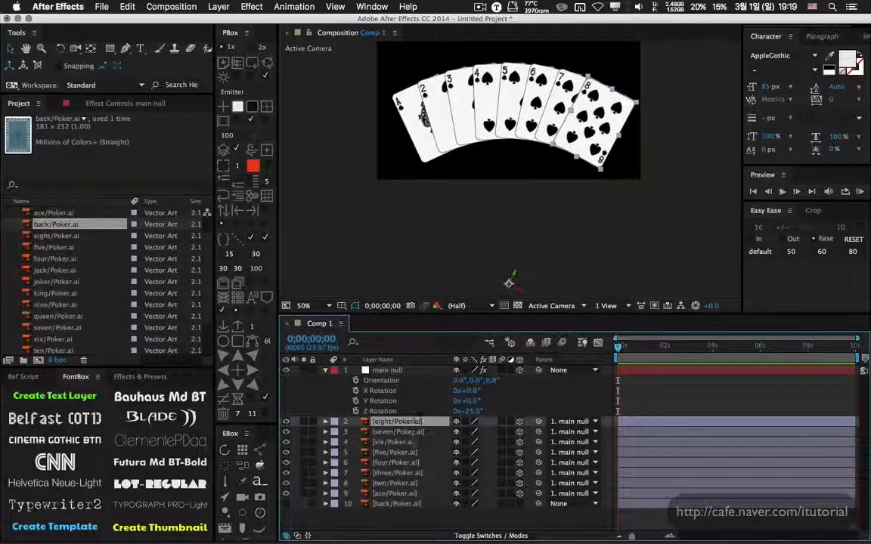
click(252, 6)
mouse_move(316, 101)
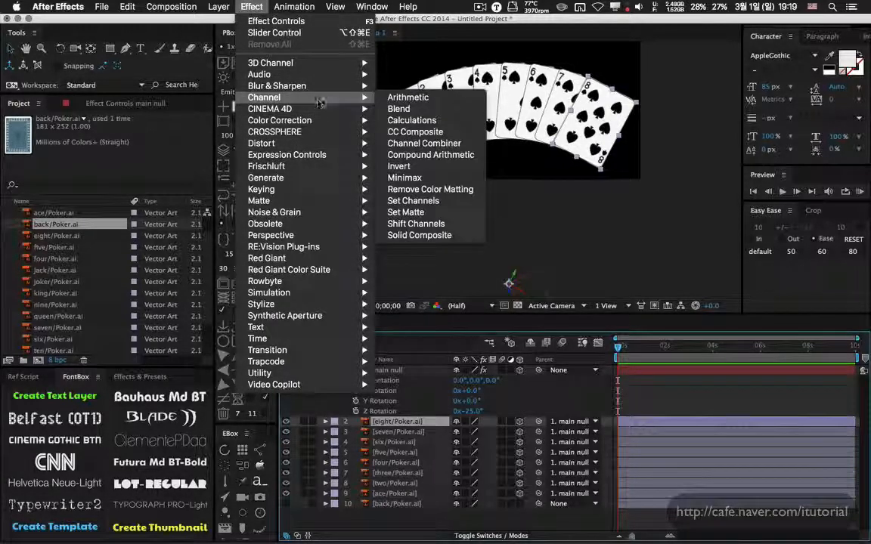
click(413, 121)
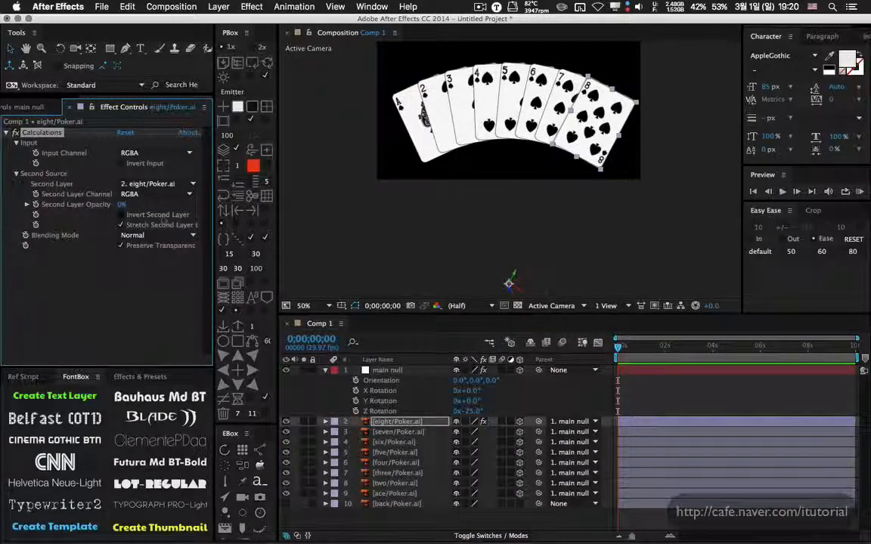
click(174, 186)
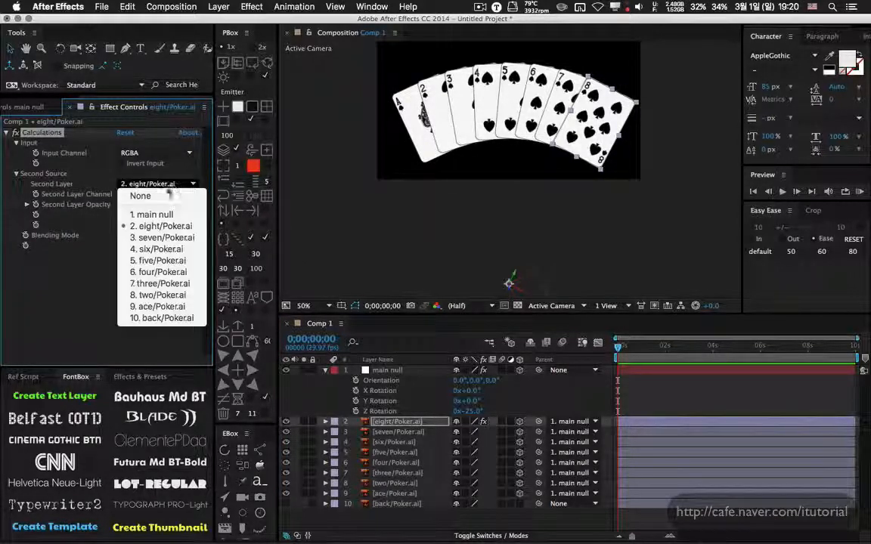
click(162, 318)
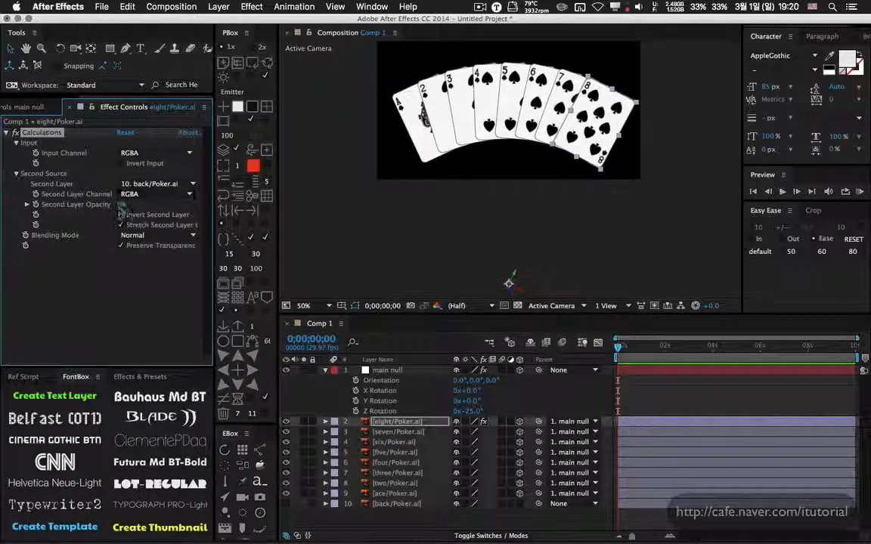
Try Second Layer Opacity at 100%, return it to 0%, and undo a trial Y Rotation of the main null.
drag(121, 205, 354, 177)
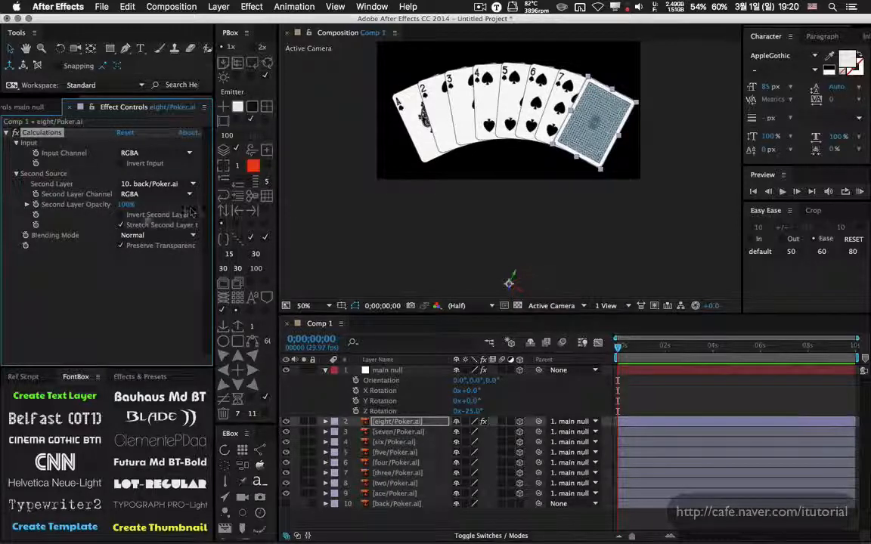
drag(130, 206, 58, 212)
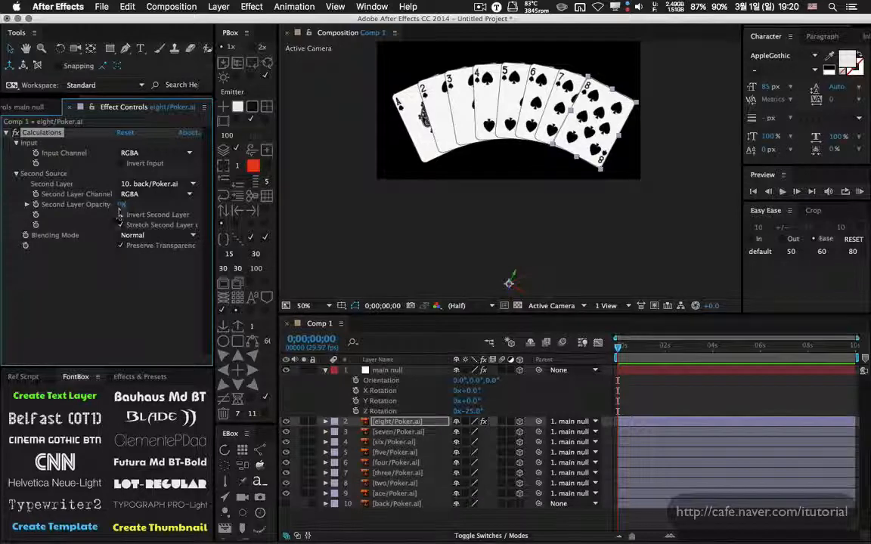
mouse_move(467, 401)
mouse_down()
mouse_move(511, 401)
mouse_move(467, 388)
mouse_up()
key(super+z)
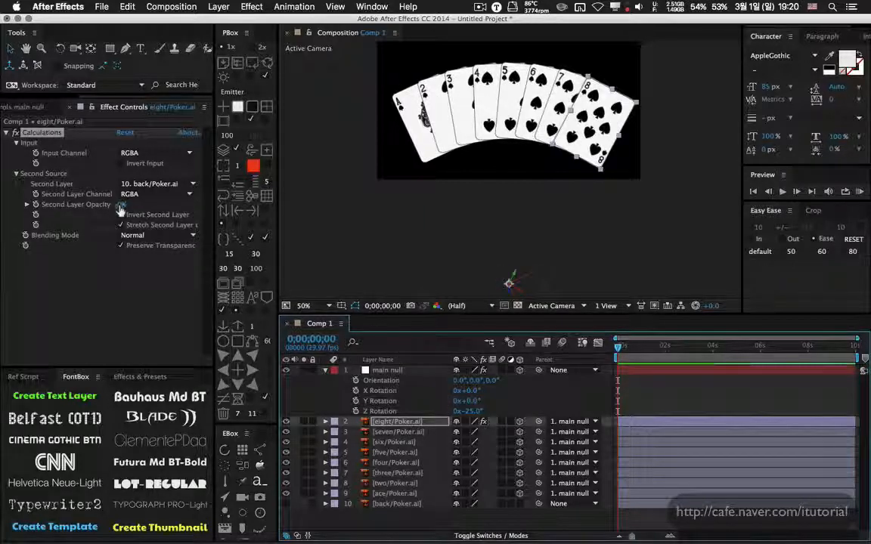
drag(122, 204, 97, 182)
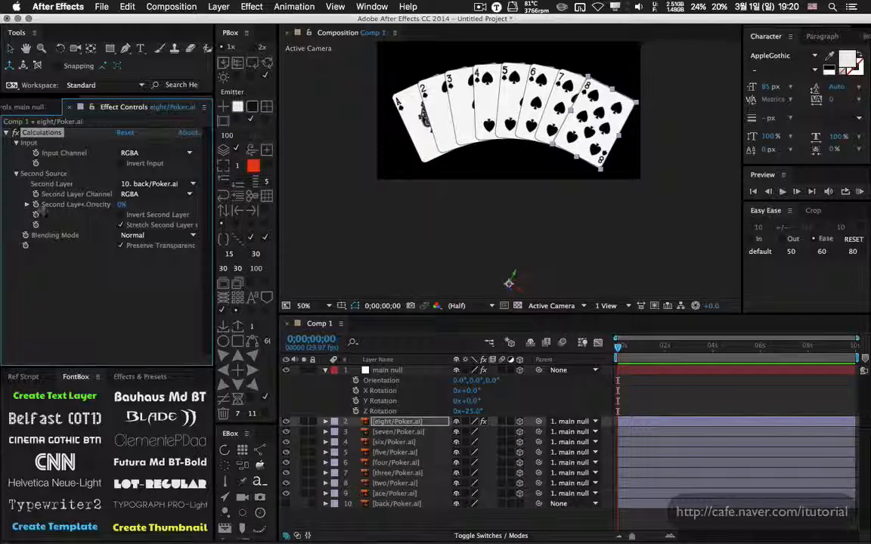
Reveal Second Layer Opacity under the eight/Poker.ai layer and add an expression to it, enlarging the expression's editing area.
click(393, 423)
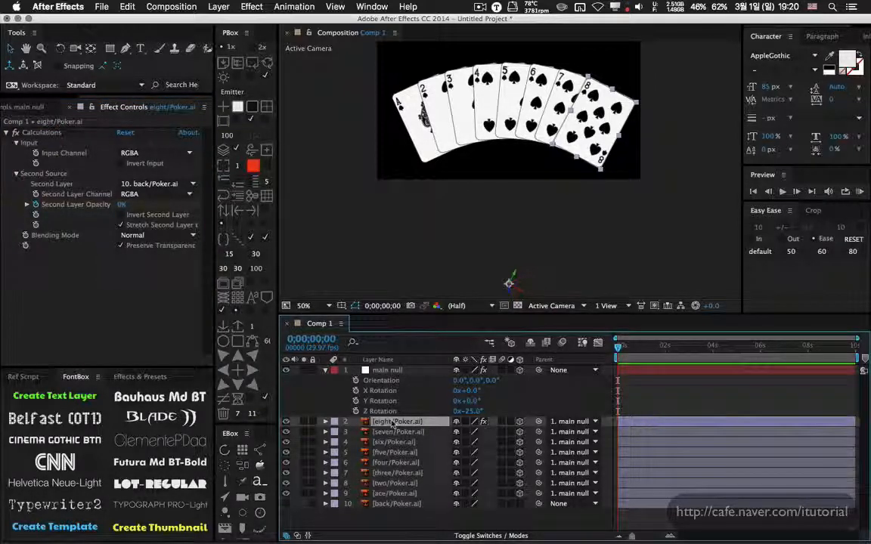
key(u)
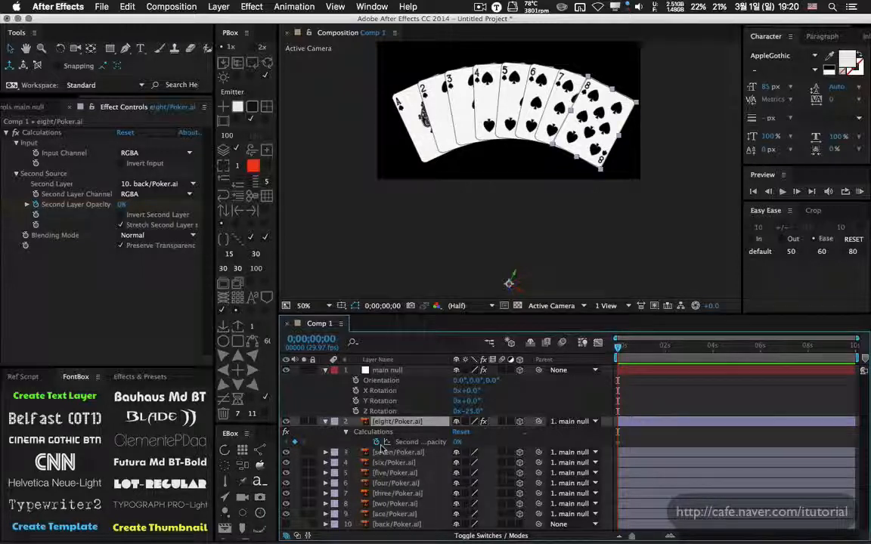
click(402, 442)
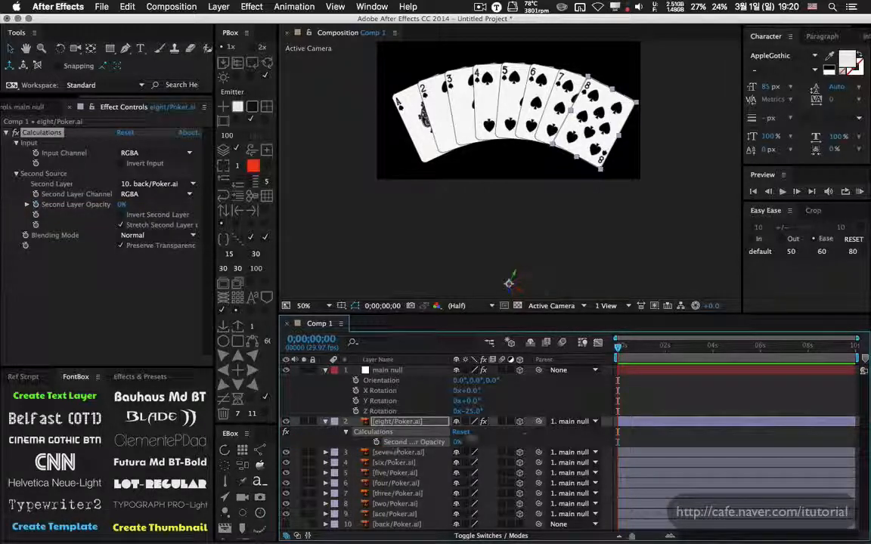
key(alt+shift+equal)
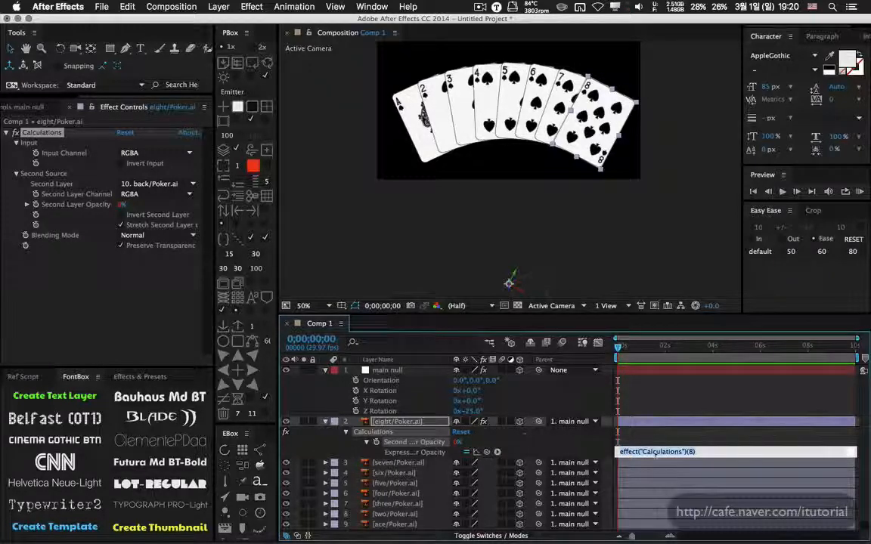
drag(656, 457, 656, 475)
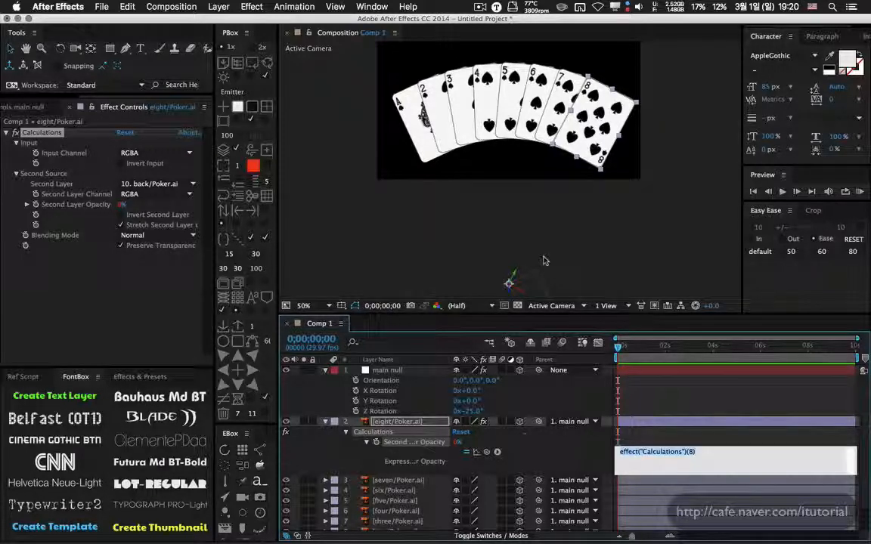
Replace the Second Layer Opacity expression with (toCompVec([0,0,1]) < 0) * 100 and apply it.
text(toCom)
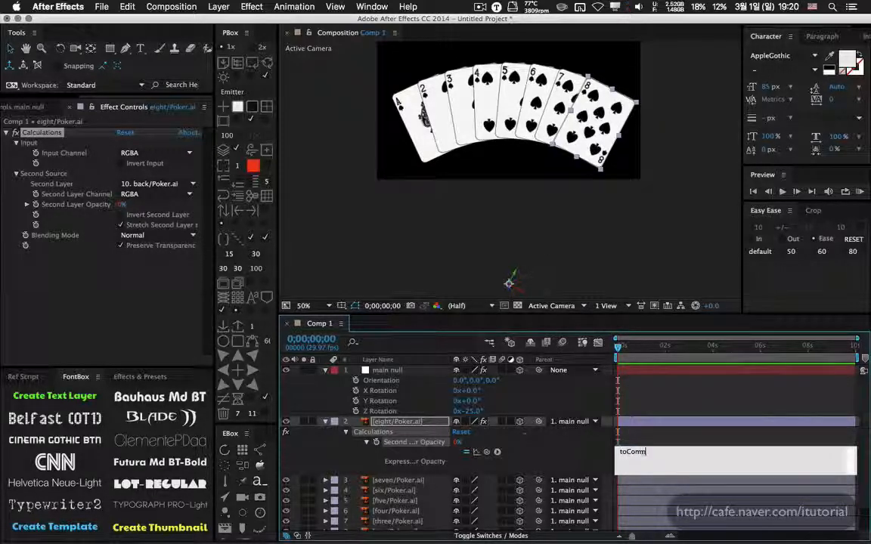
text(pV)
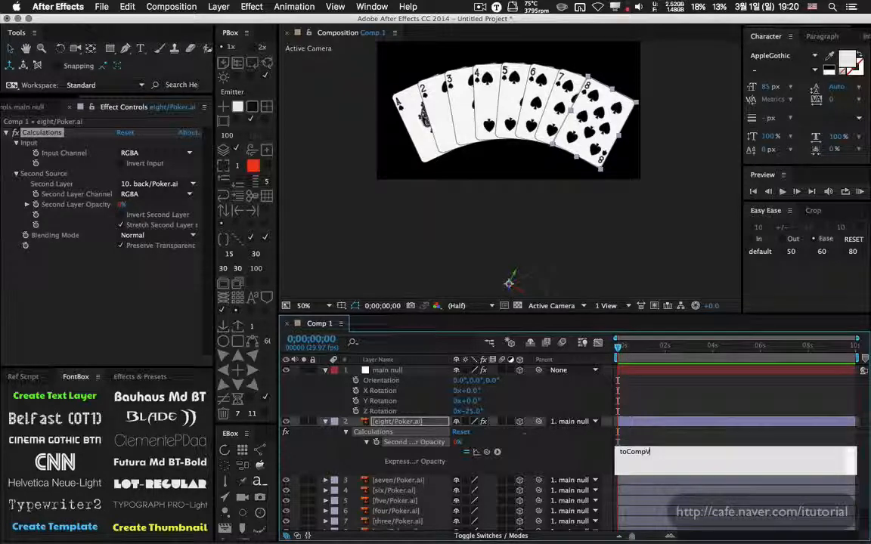
text(ec)
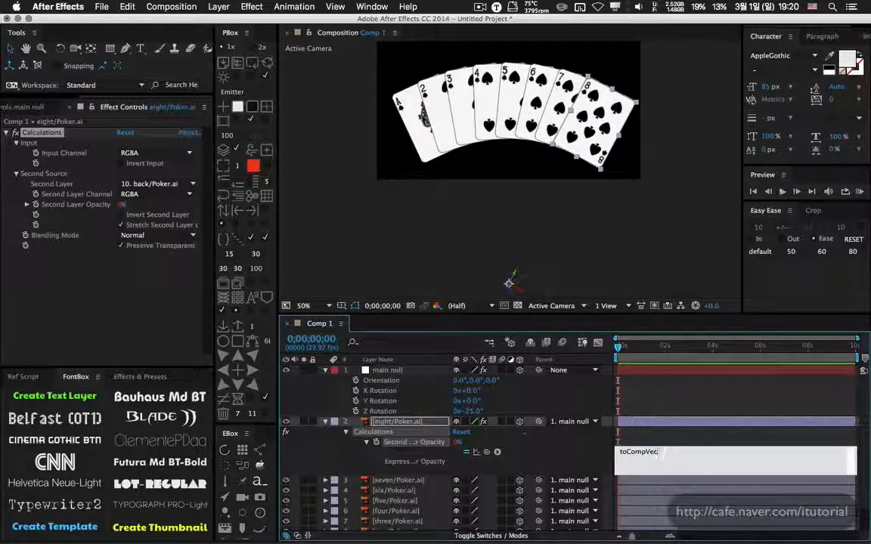
text(([)
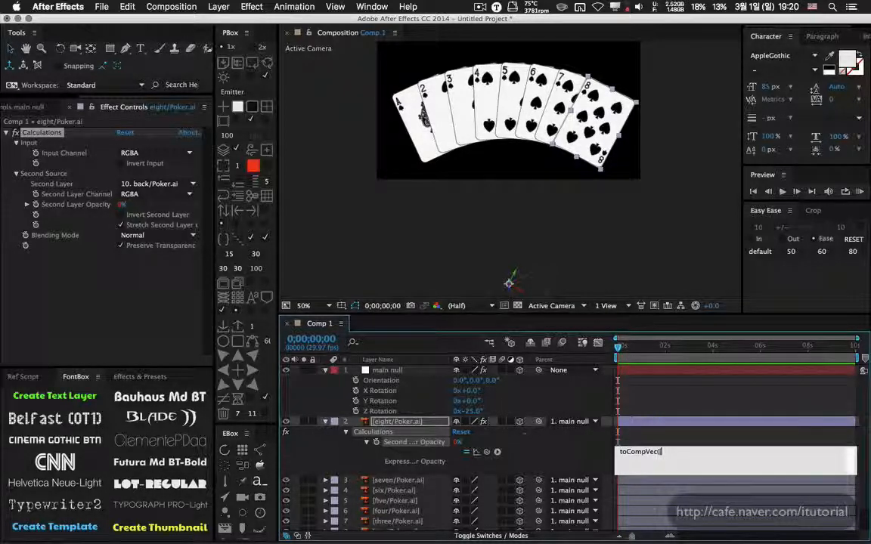
text(0,0,1)
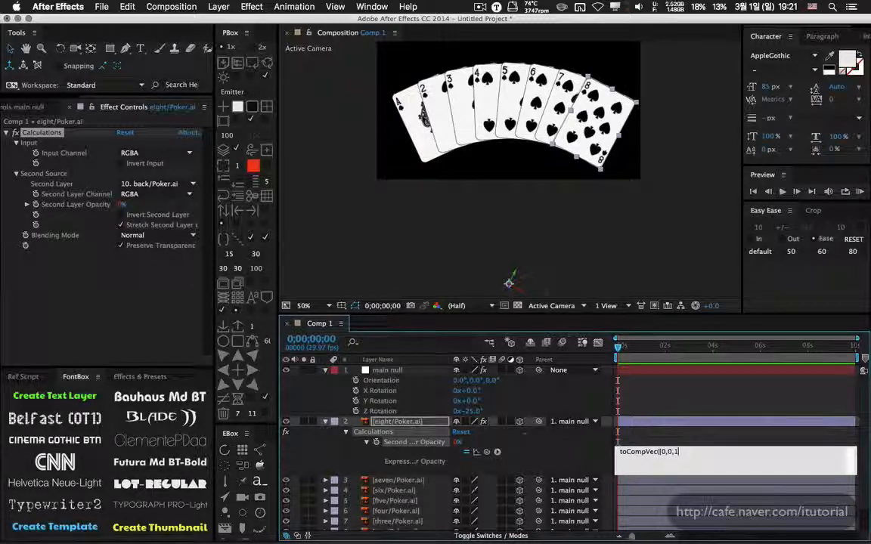
text(])
key(Left)
key(Left)
key(Left)
key(Left)
key(Left)
key(Left)
key(Left)
key(Left)
key(Left)
key(Left)
key(Left)
key(Left)
key(Left)
key(Left)
key(Left)
key(Left)
key(Left)
key(Left)
key(Left)
key(Left)
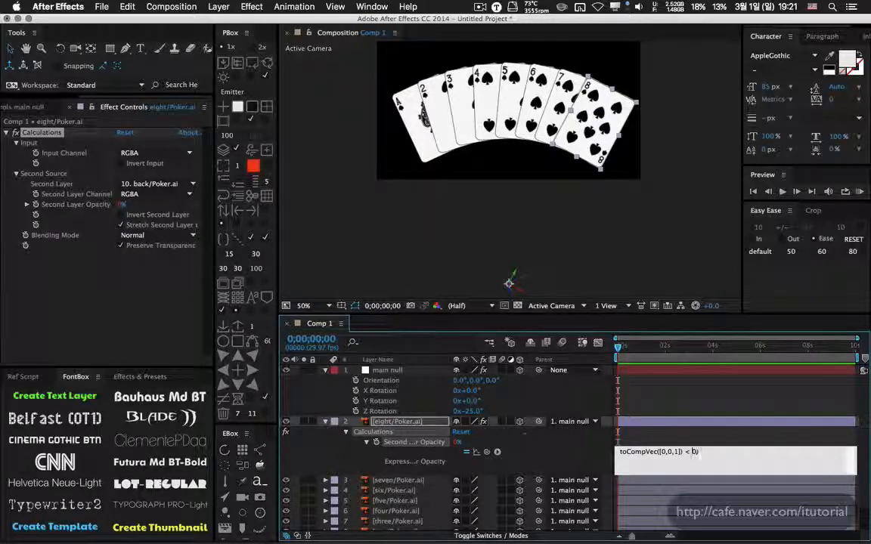
text(()
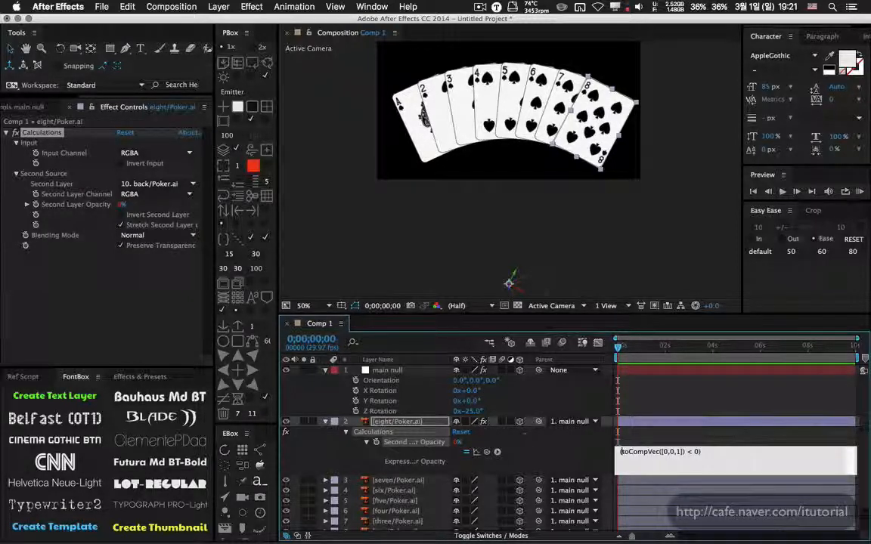
key(End)
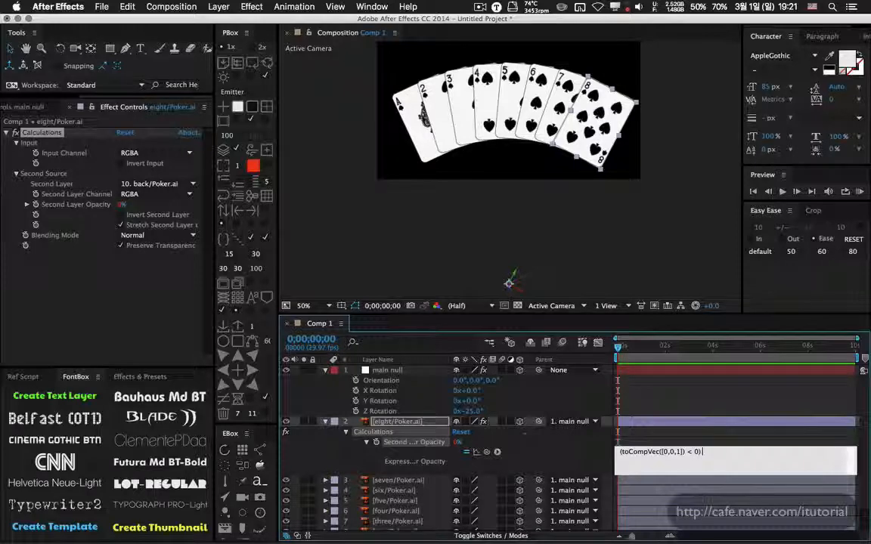
text(* 100)
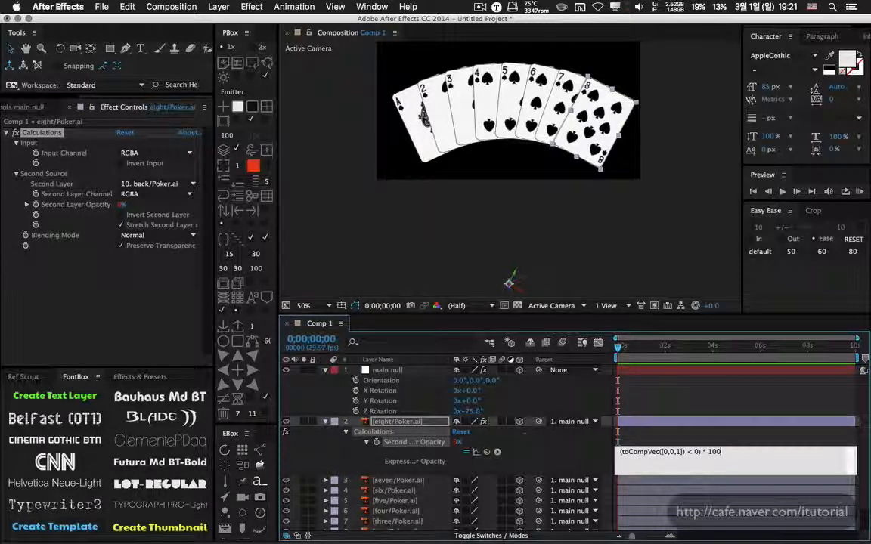
click(586, 459)
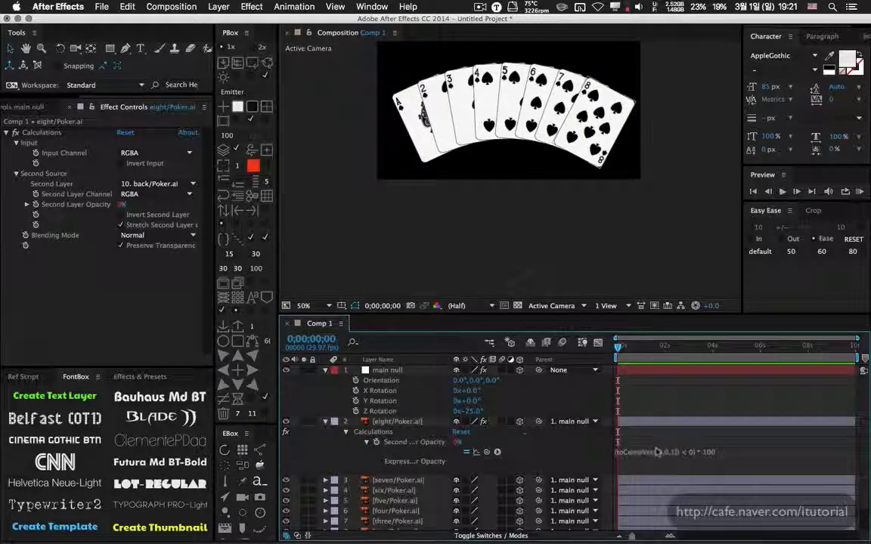
Turn the main null to 123° Y Rotation and correct eight/Poker.ai's Second Layer Opacity expression to (toCompVec([0,0,1])[2] < 0) * 100.
click(121, 224)
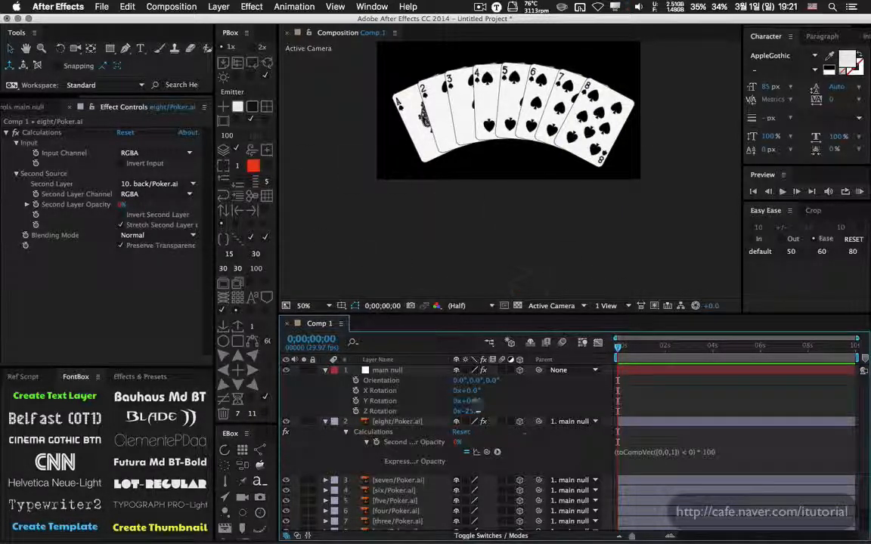
drag(469, 401, 541, 413)
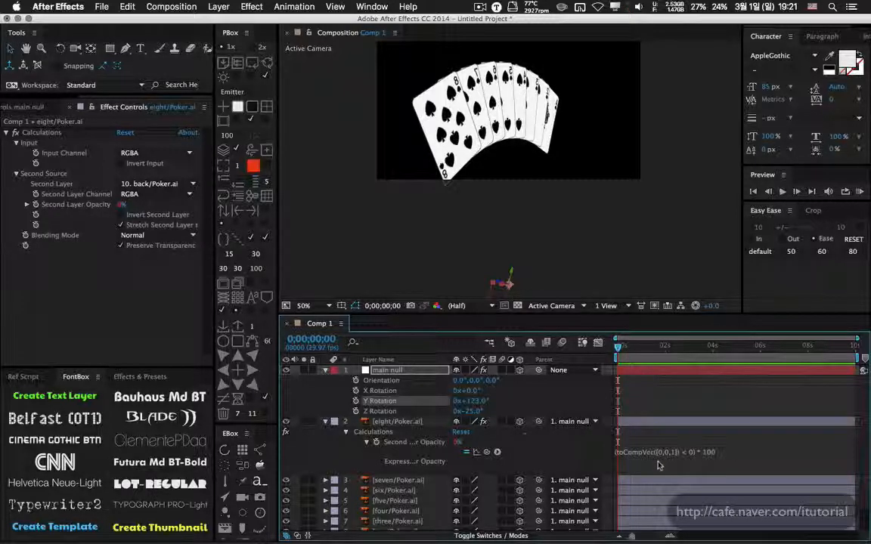
click(684, 453)
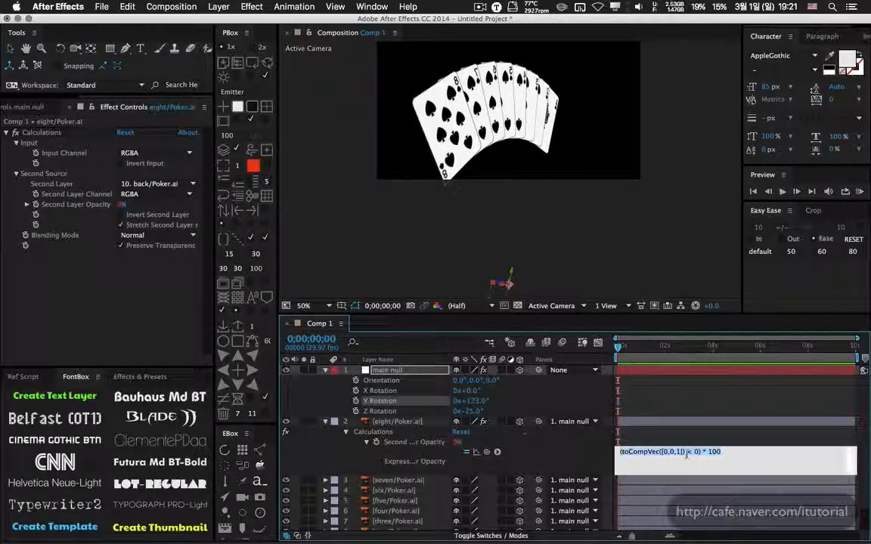
click(716, 462)
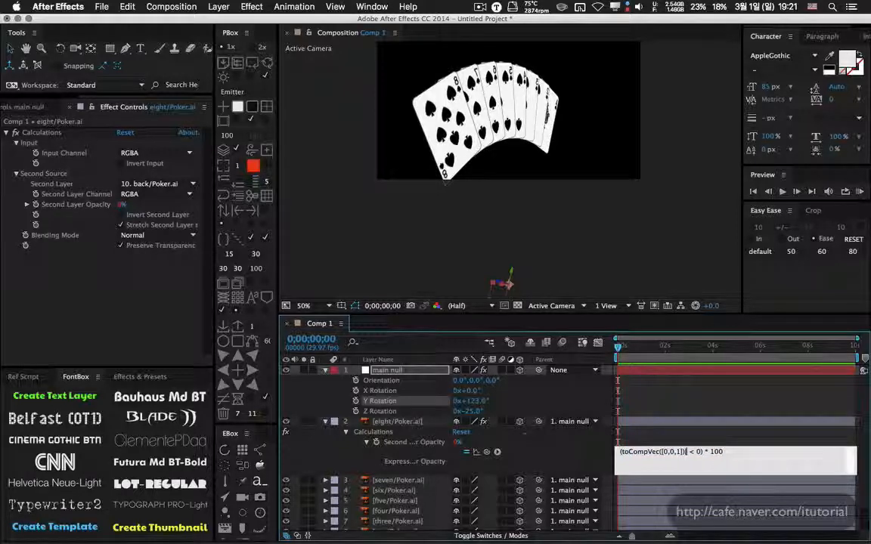
text([2)
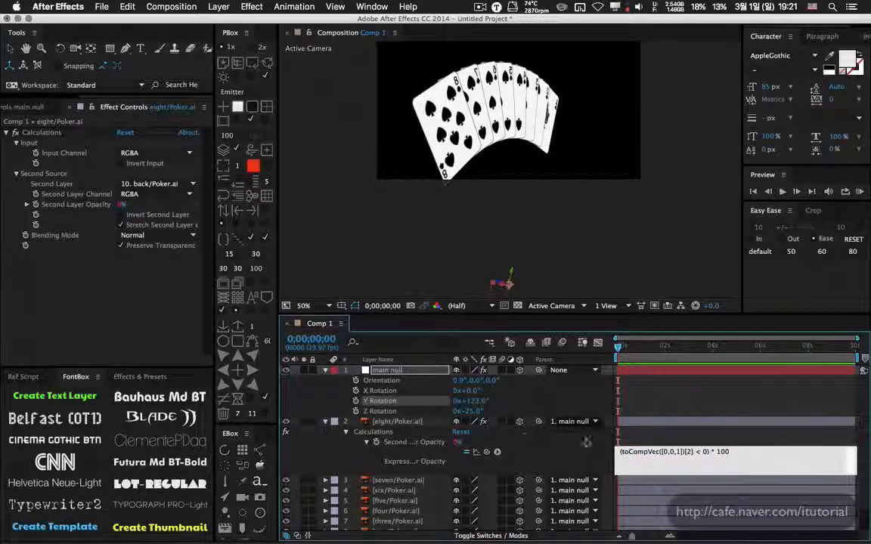
click(581, 458)
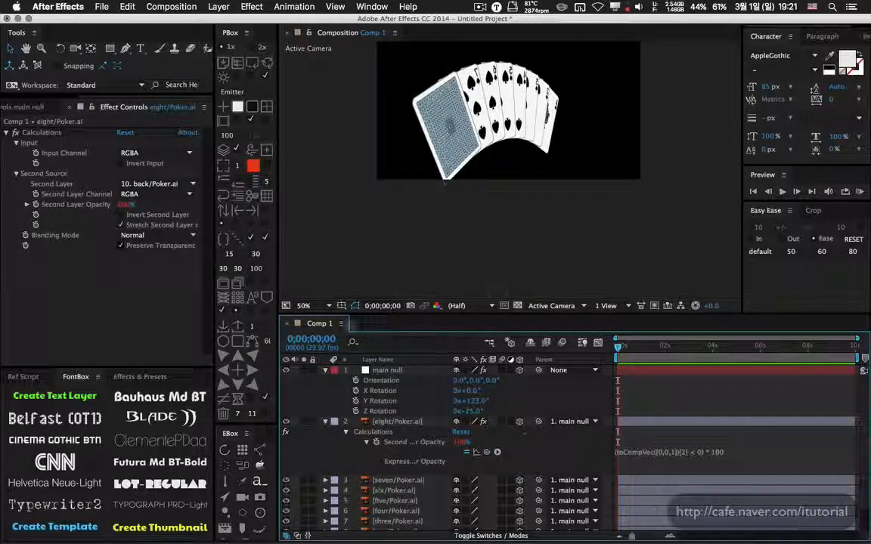
Vary the main null's Y Rotation to test the card-back switch and reset it to 0°.
mouse_move(469, 401)
mouse_down()
mouse_move(478, 400)
mouse_move(420, 402)
mouse_move(507, 401)
mouse_move(402, 391)
mouse_move(518, 391)
mouse_move(413, 389)
mouse_move(480, 407)
mouse_up()
click(476, 401)
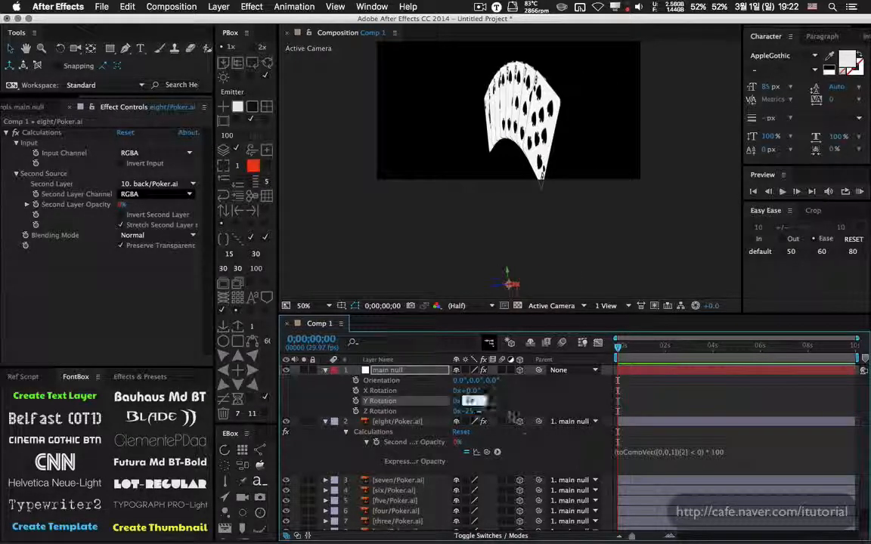
text(0)
key(Return)
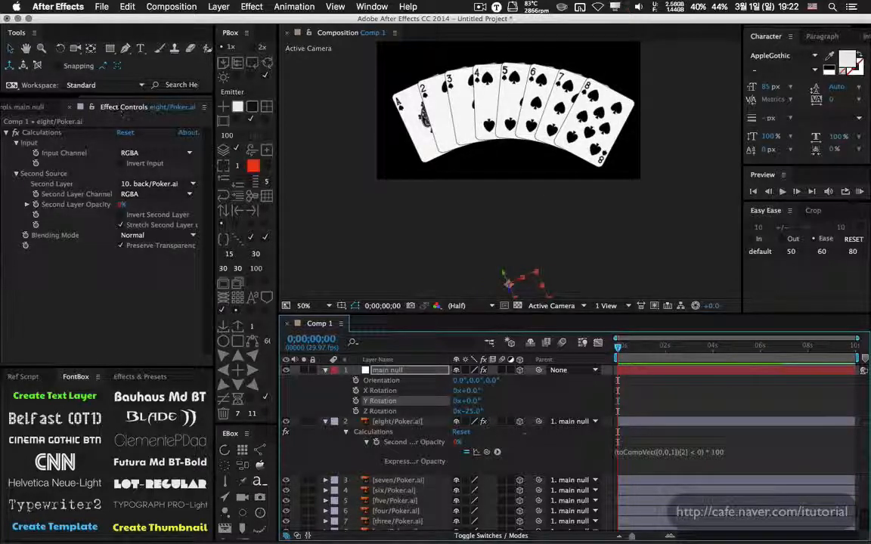
Copy the Calculations effect from eight/Poker.ai, collapse that layer, and paste the effect onto the layers from seven/Poker.ai through back/Poker.ai.
click(54, 133)
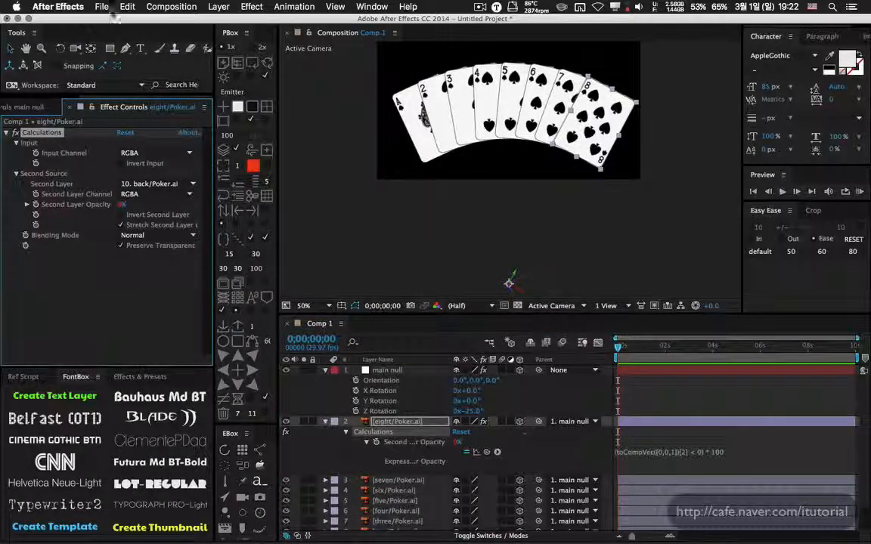
click(127, 7)
click(131, 61)
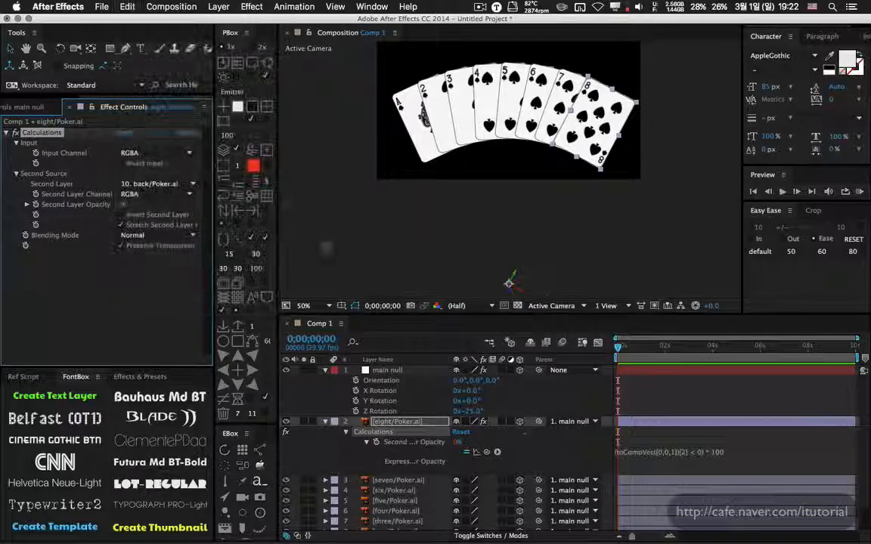
click(325, 422)
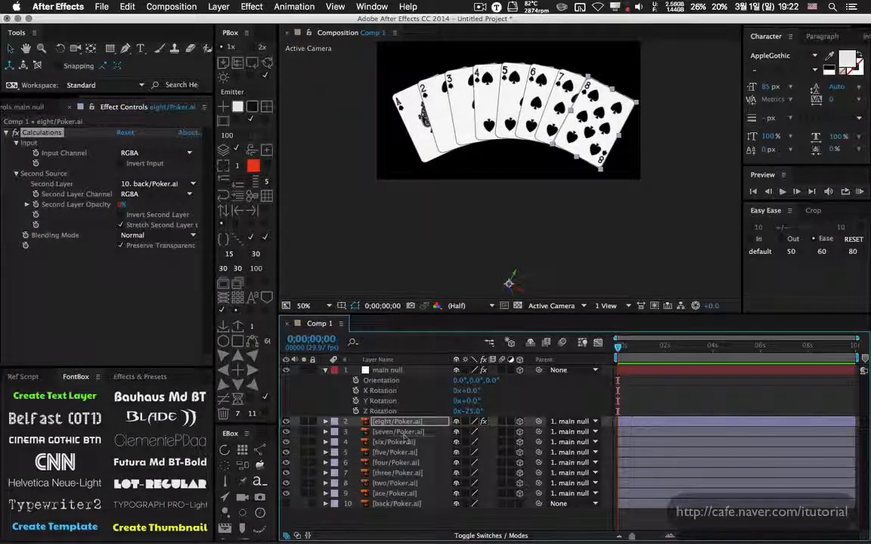
click(405, 433)
shift+click(418, 503)
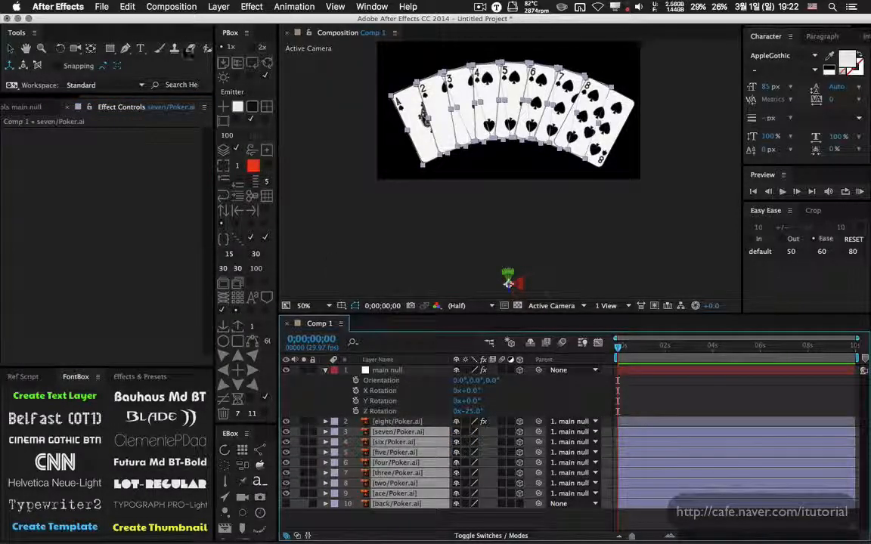
click(127, 7)
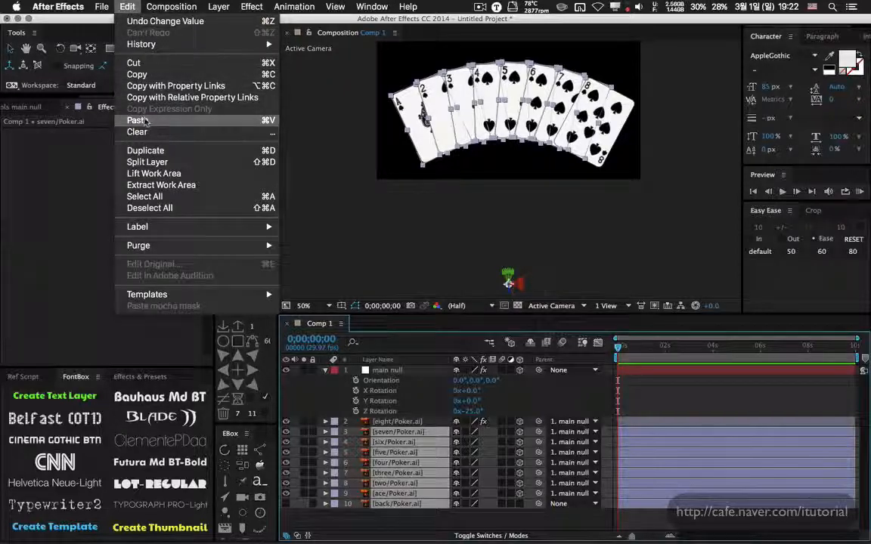
click(138, 120)
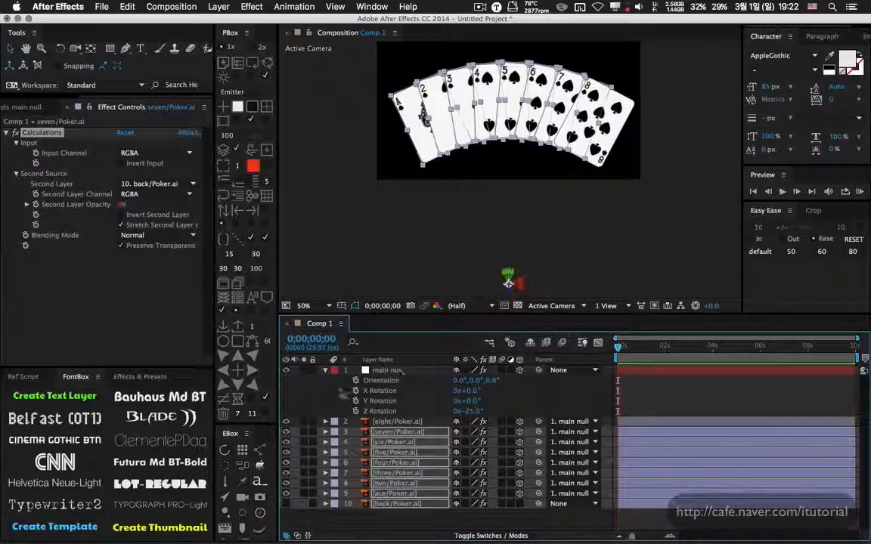
click(345, 396)
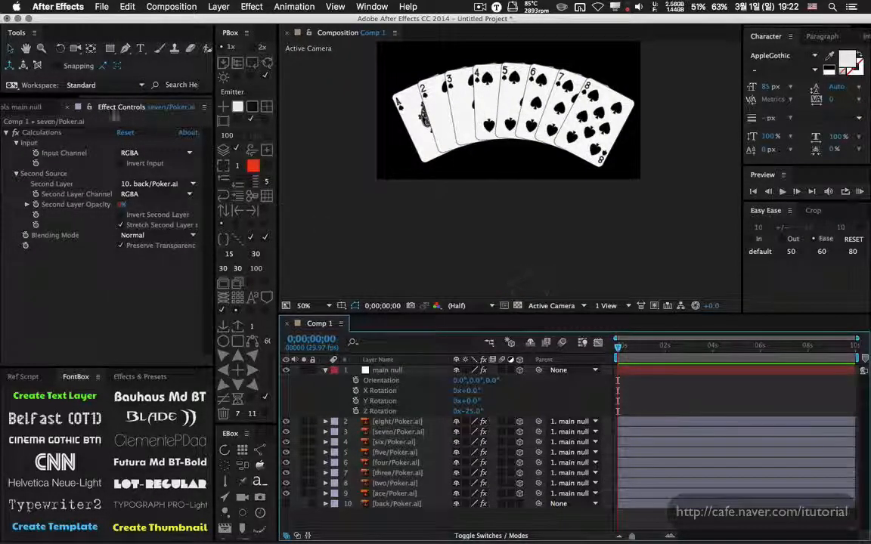
Test the fan and flip with the main null's animation Angle and Y Rotation, finishing at Angle 1x+18° and Y Rotation 0°.
click(68, 106)
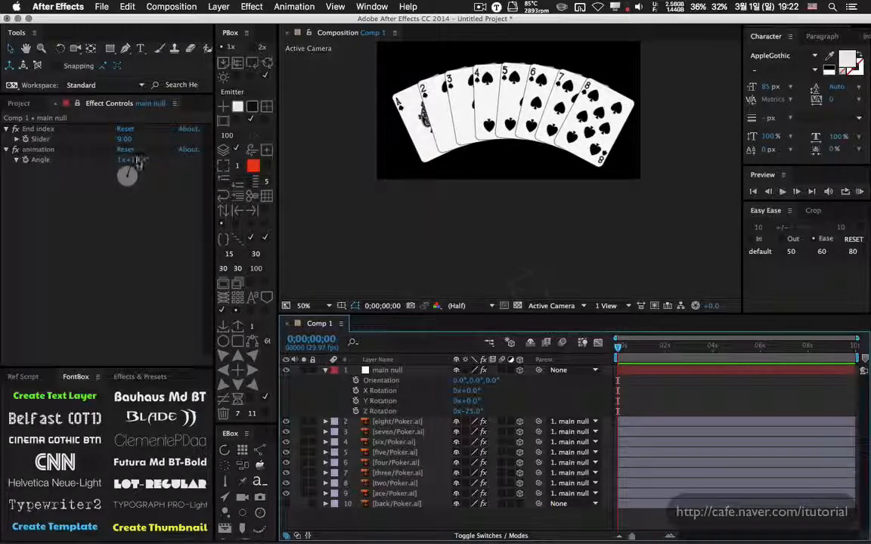
drag(141, 161, 126, 198)
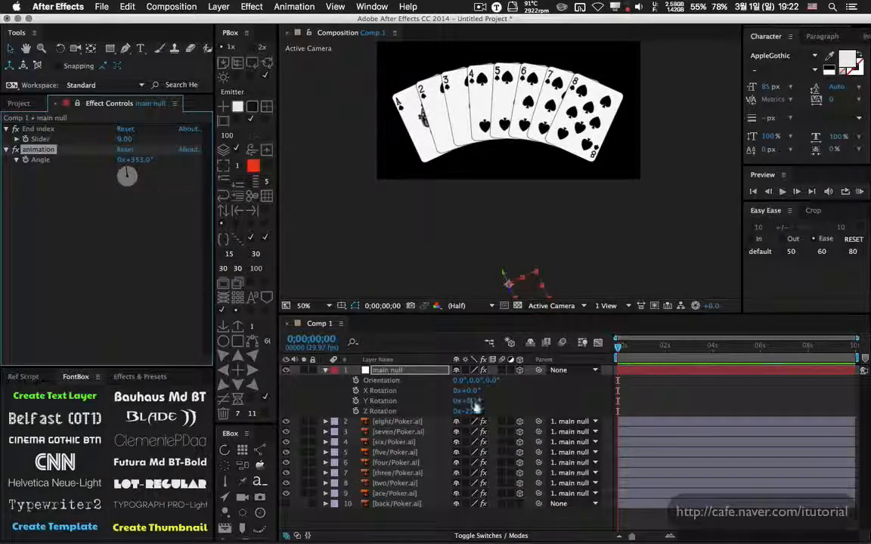
drag(478, 401, 591, 412)
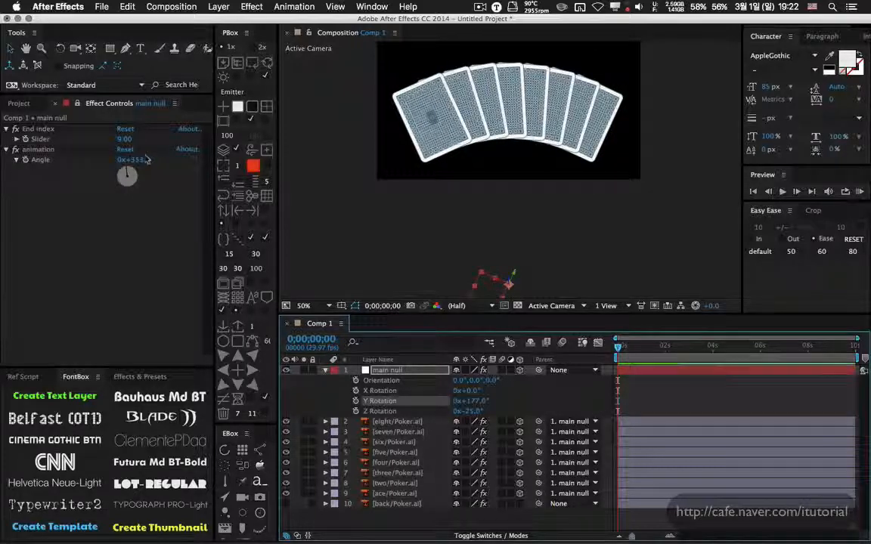
drag(142, 161, 45, 164)
drag(470, 401, 364, 400)
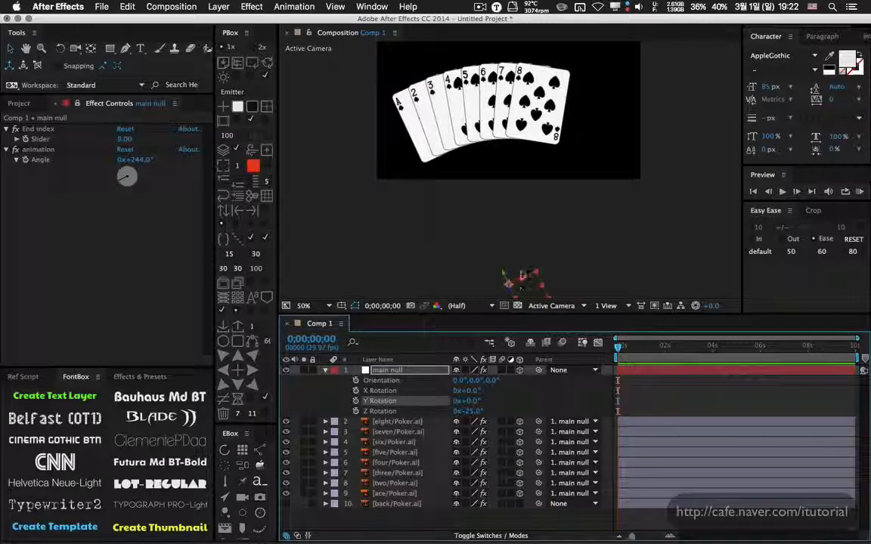
drag(139, 169, 125, 175)
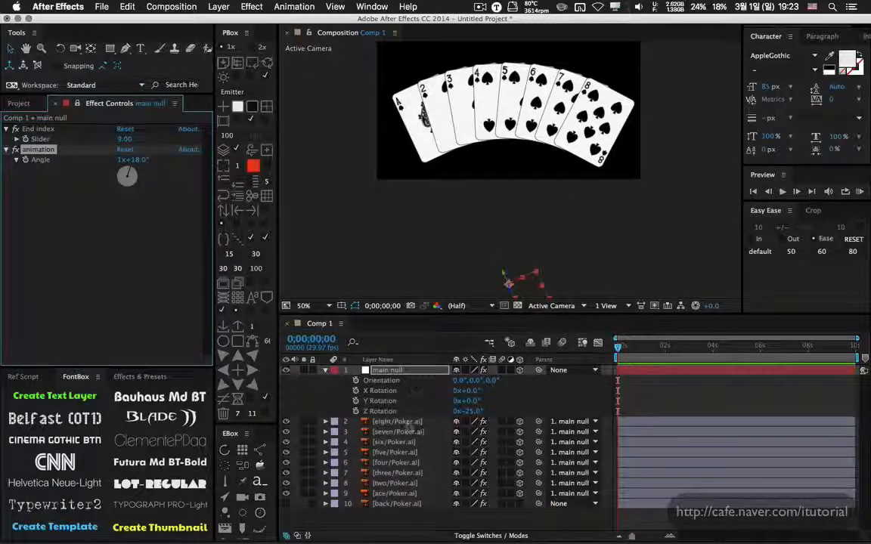
Flip the whole fan to a Y Rotation of 158° and bring it back to -4°.
drag(478, 401, 591, 394)
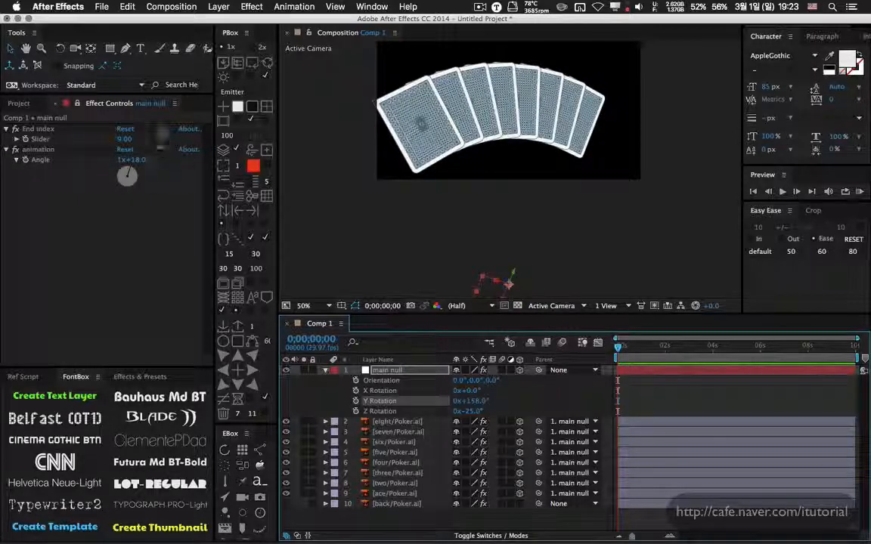
click(399, 422)
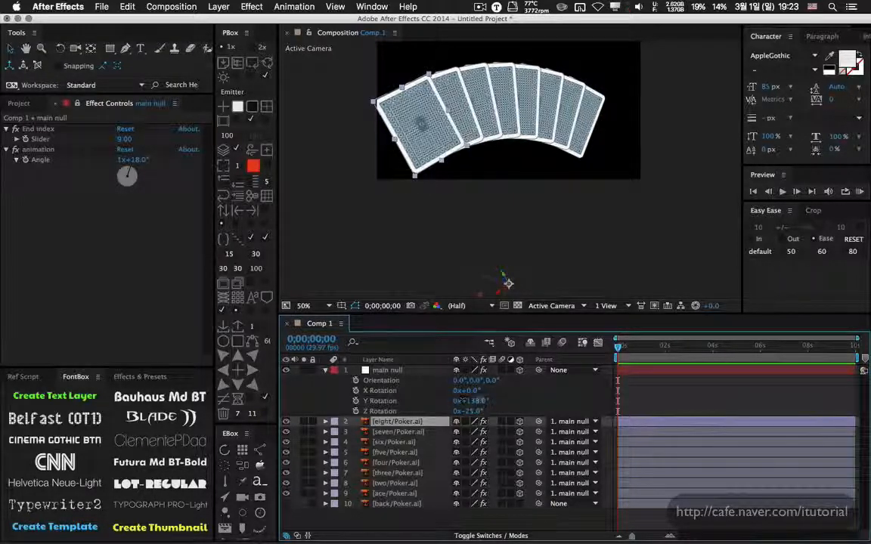
drag(465, 401, 377, 400)
Try the main null's animation Angle at 1x+40°, and settle on Y Rotation -5° and Angle 1x+31°.
click(385, 370)
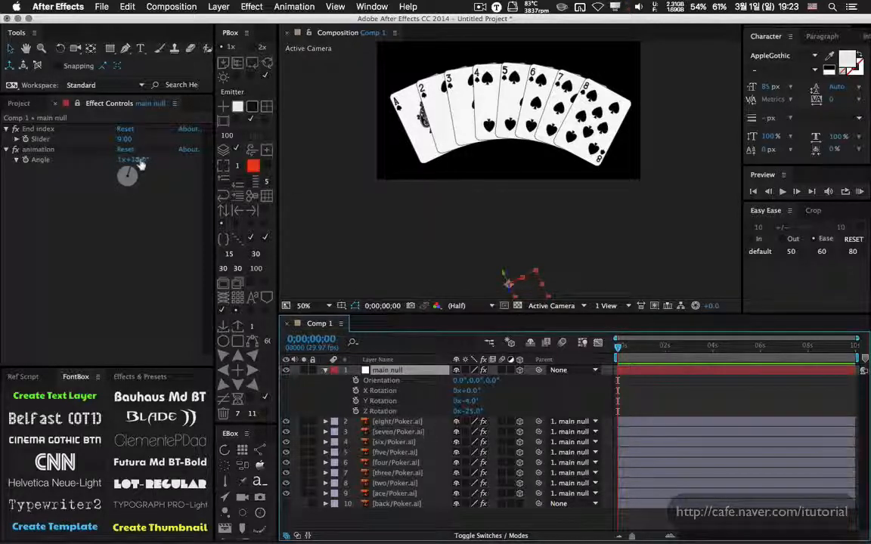
drag(140, 165, 168, 172)
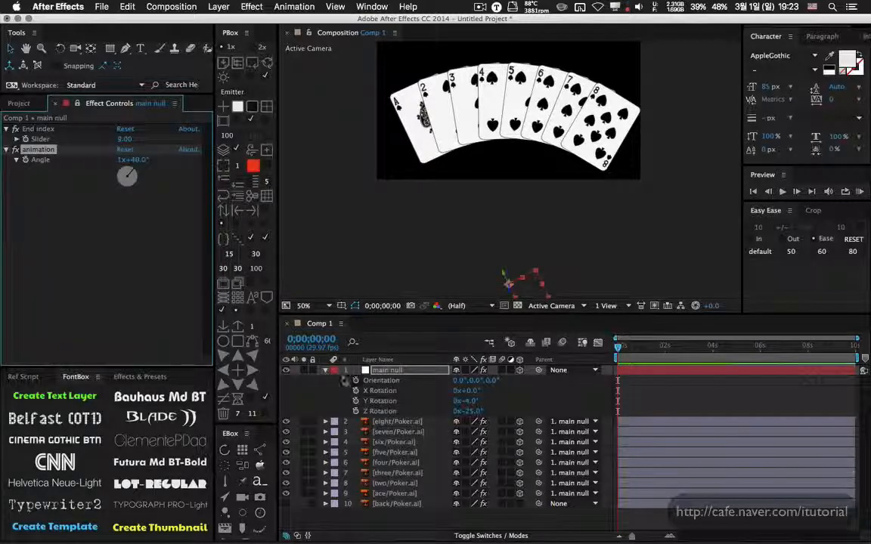
click(326, 371)
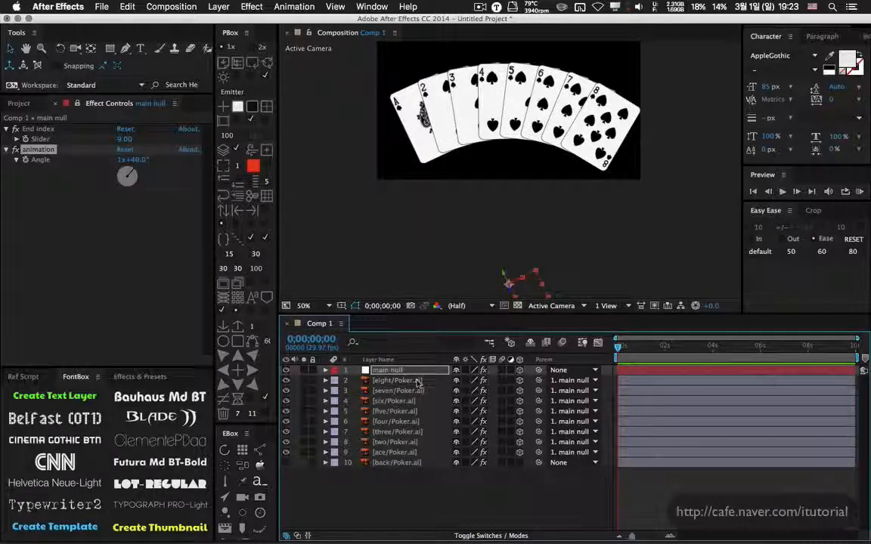
key(r)
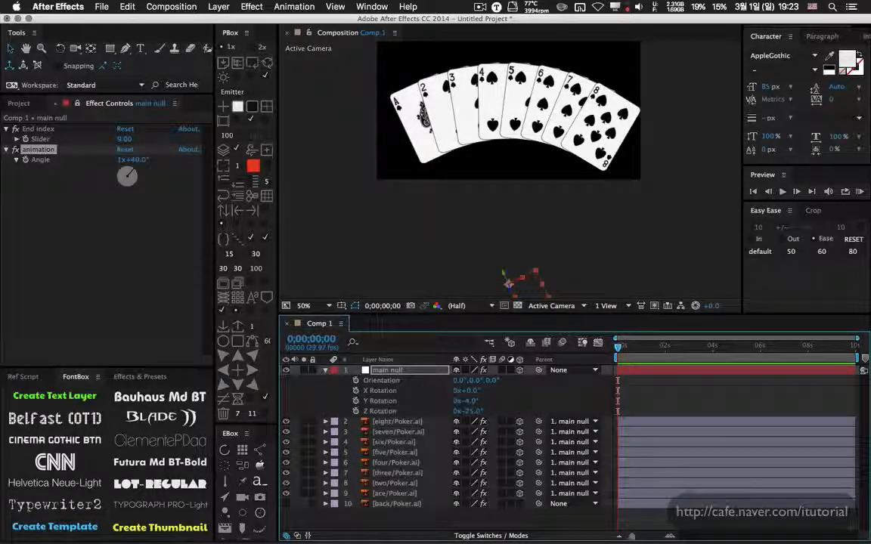
mouse_move(467, 400)
mouse_down()
mouse_move(611, 393)
mouse_move(466, 391)
mouse_up()
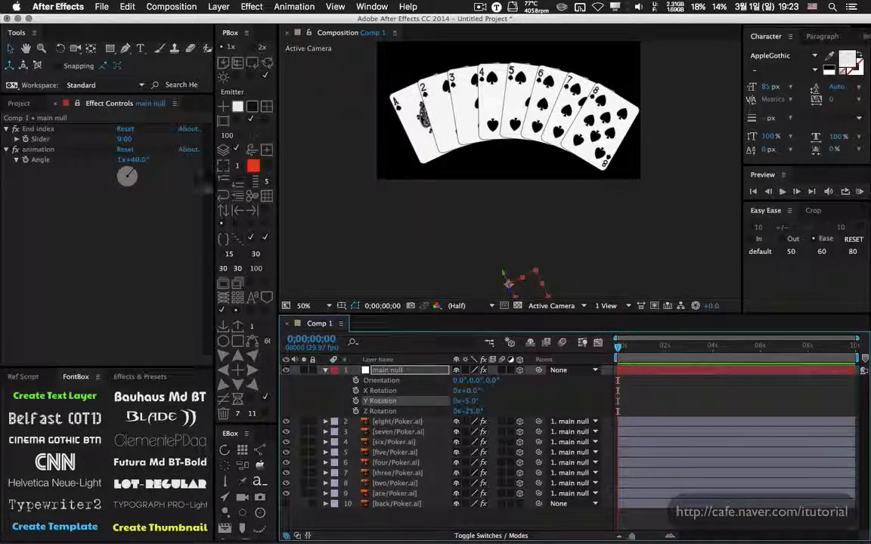
drag(138, 160, 131, 160)
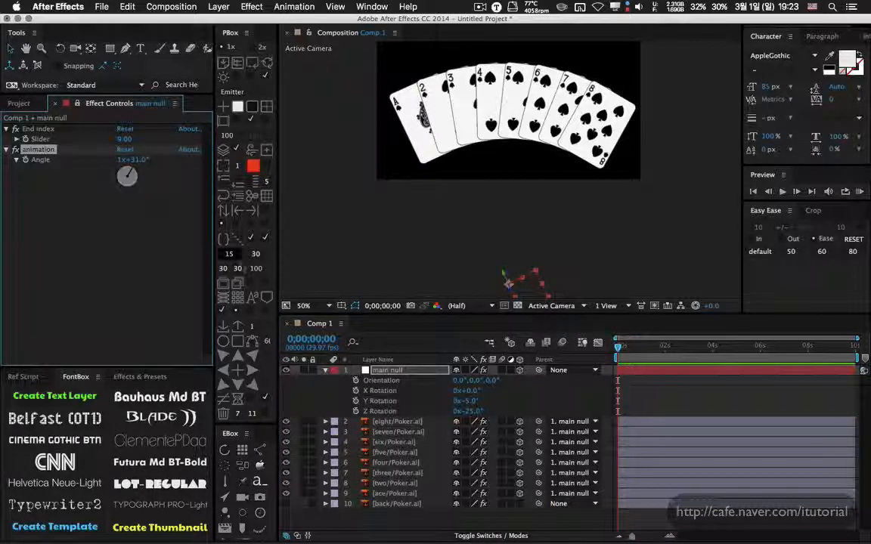